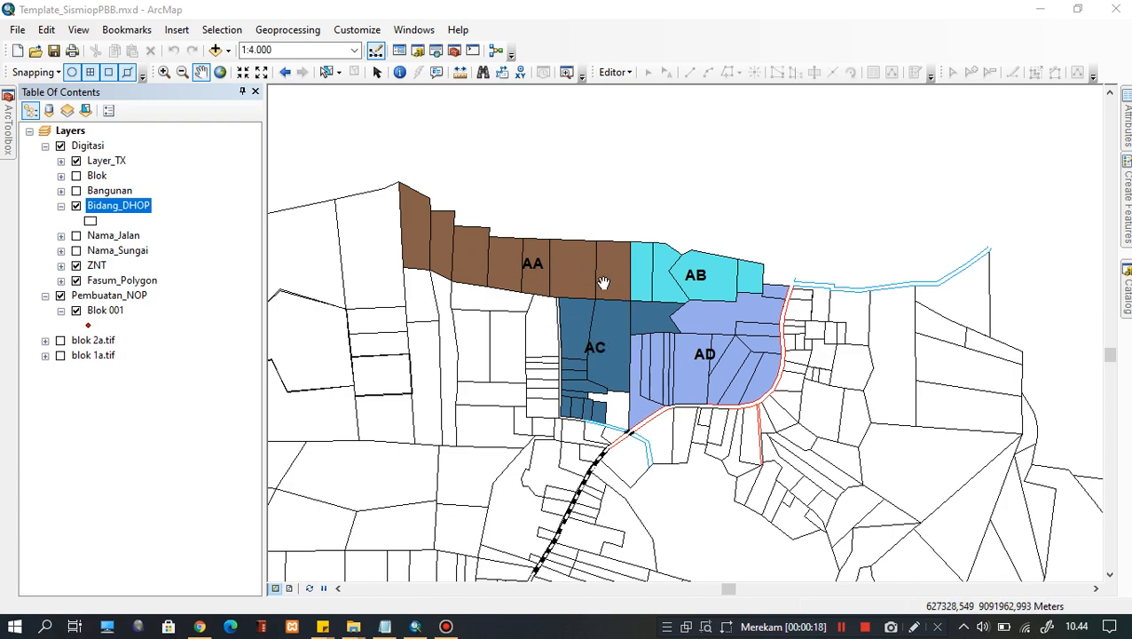
Hide the ZNT zone layer so the parcels are shown without their zone colours and codes
scroll(606, 252, down, 1)
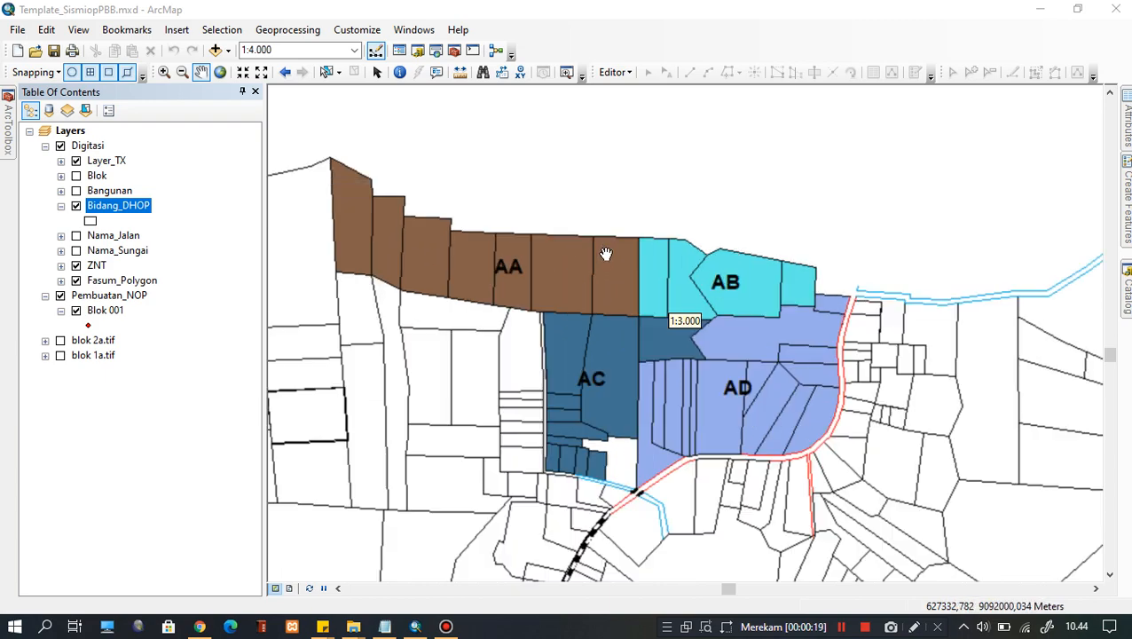
click(536, 269)
drag(534, 266, 523, 253)
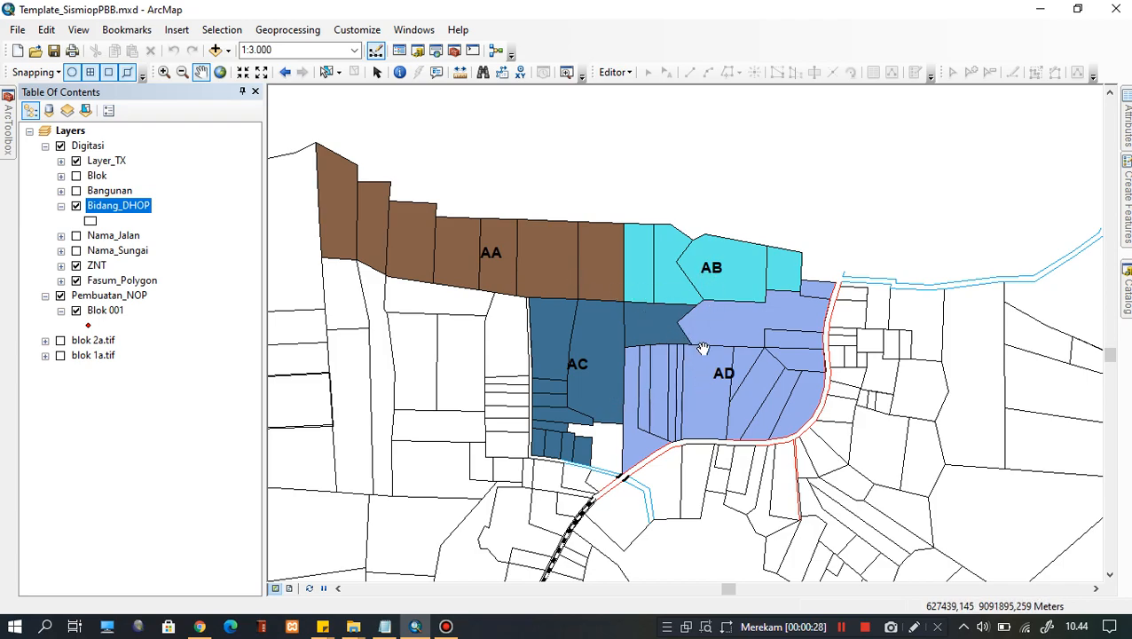
drag(704, 348, 732, 396)
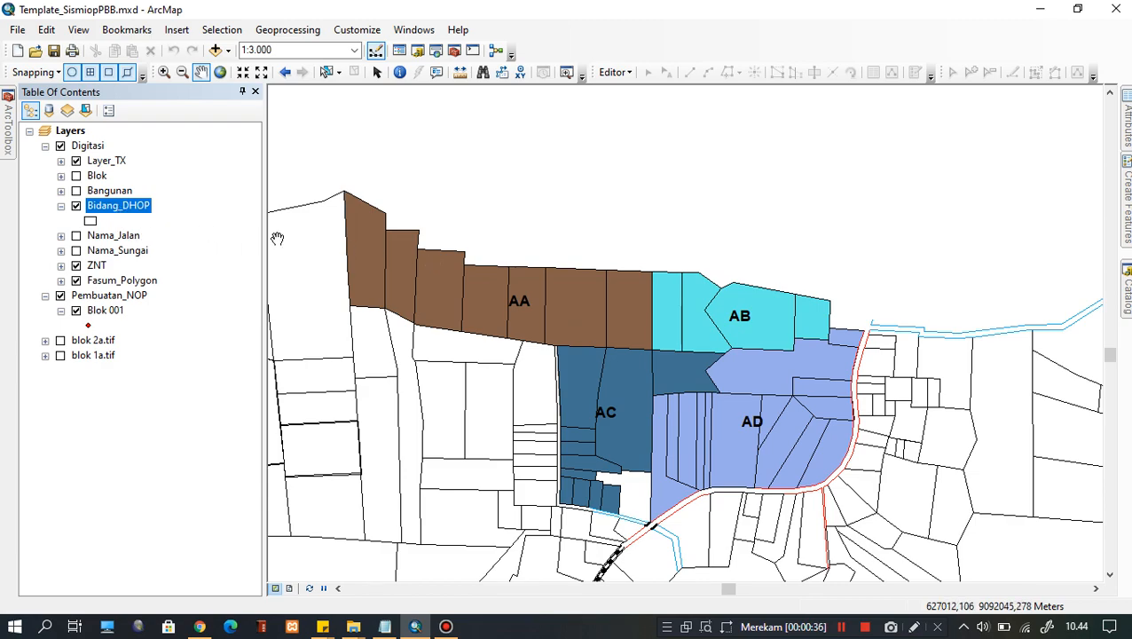
click(76, 266)
drag(384, 262, 443, 236)
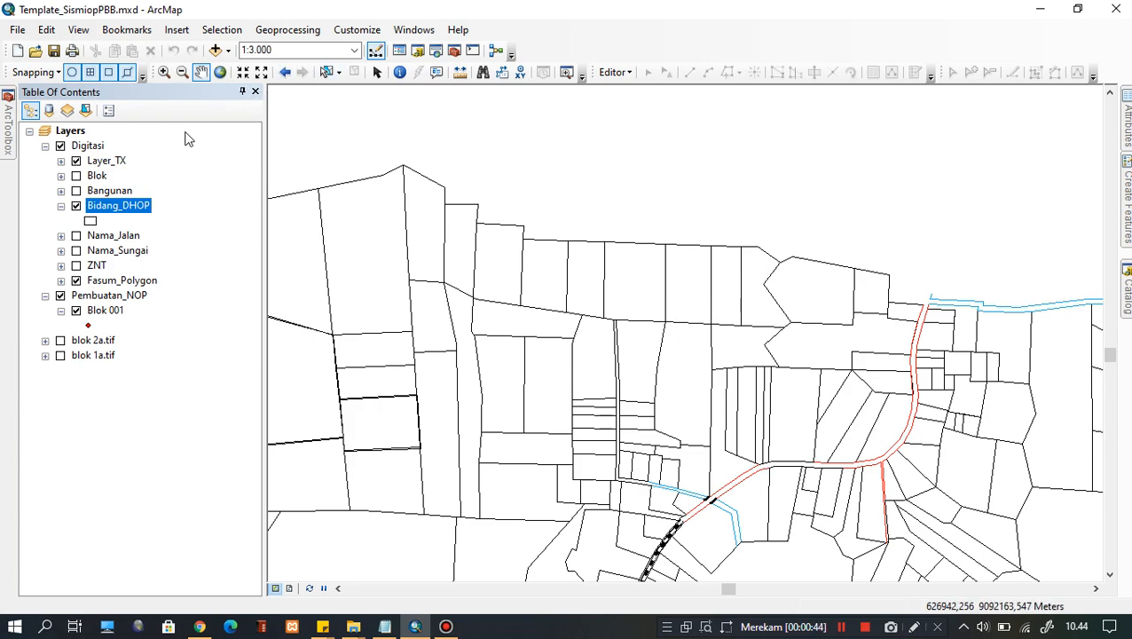
Examine the ZNT field in the attribute table of the Bidang_DHOP layer and close the table
right_click(107, 207)
click(239, 251)
drag(469, 466, 644, 467)
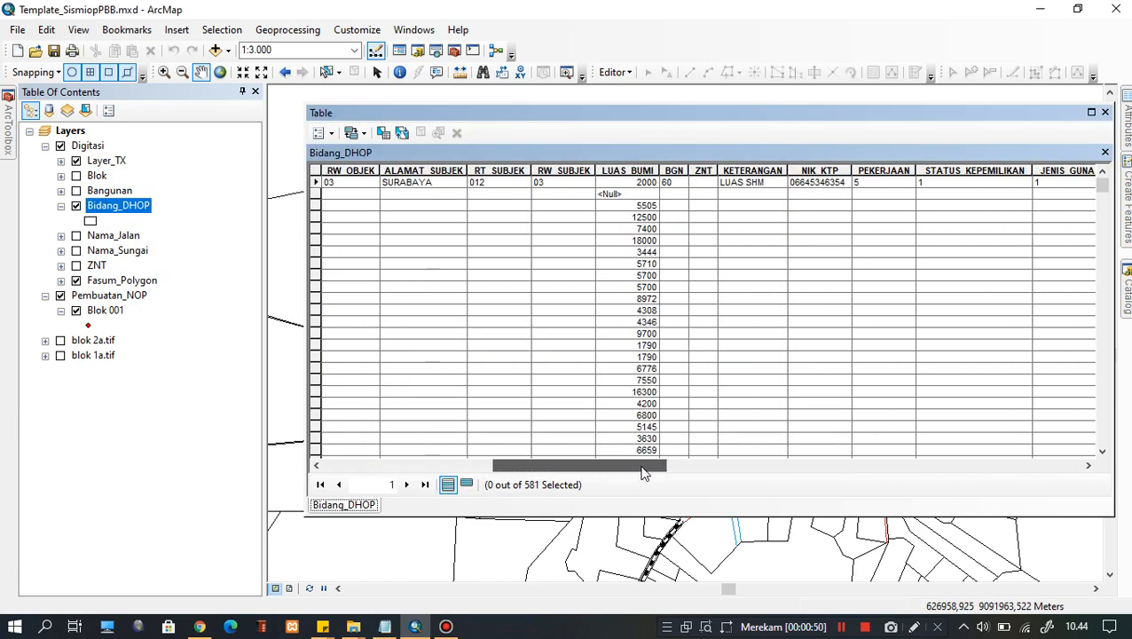
click(702, 170)
click(700, 298)
click(701, 335)
click(703, 391)
scroll(707, 348, down, 1)
scroll(709, 348, up, 1)
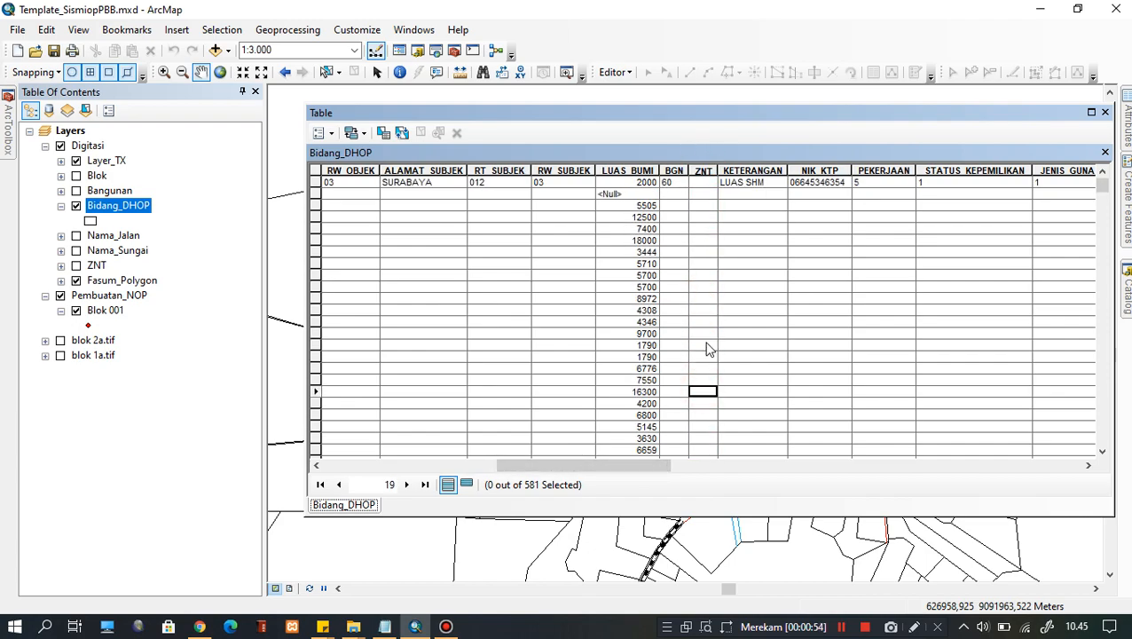
click(701, 182)
click(702, 252)
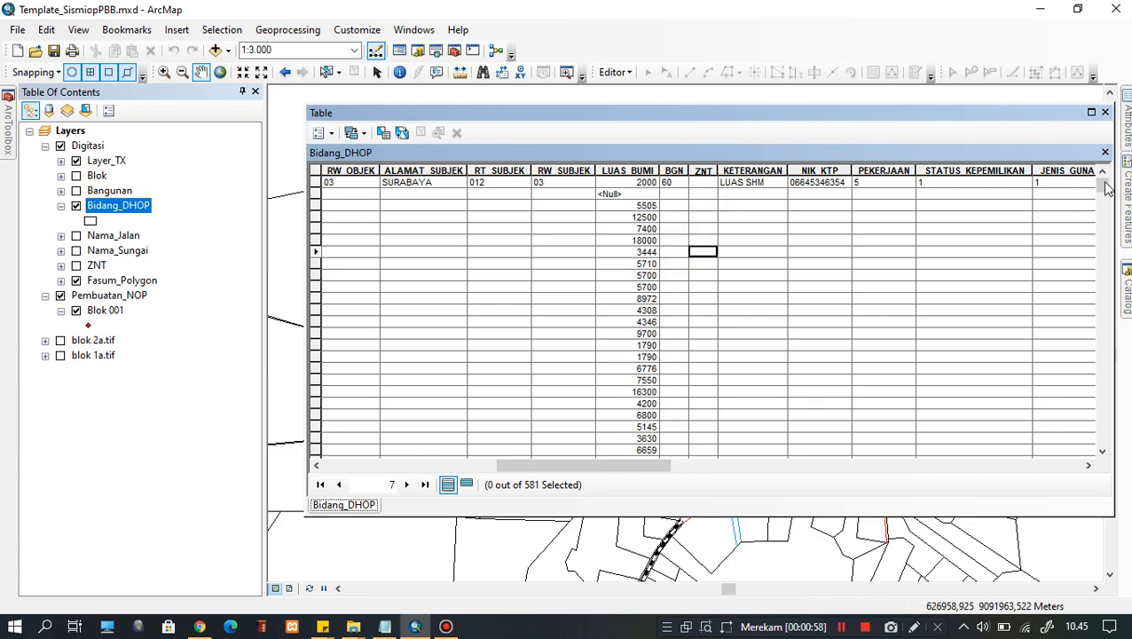
click(1105, 114)
drag(735, 324, 743, 324)
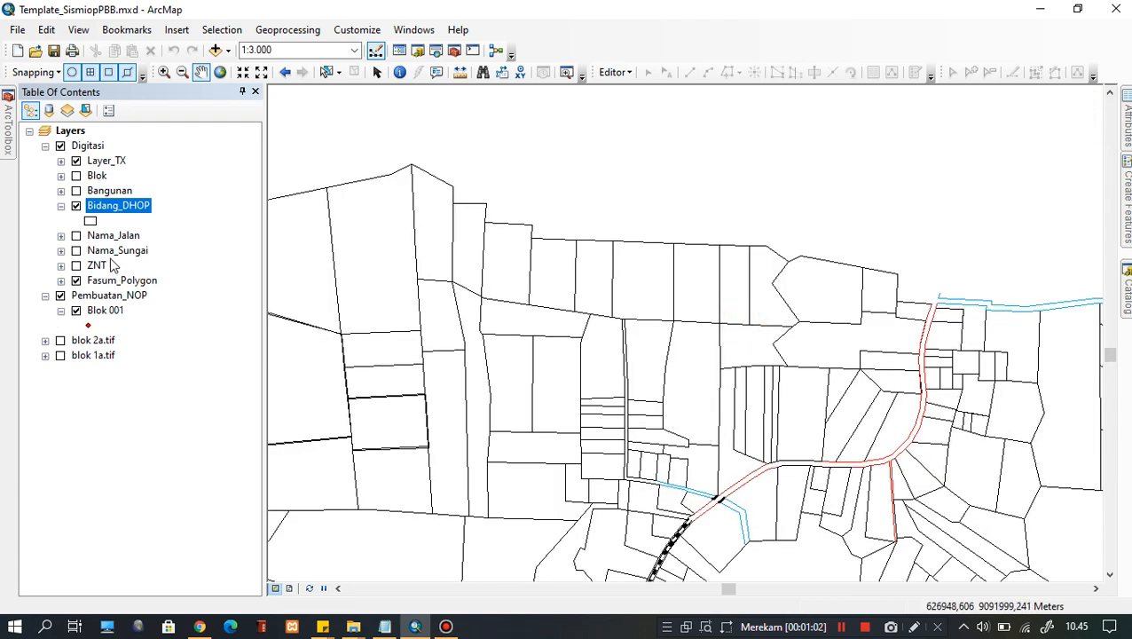
Show the ZNT zone layer over the parcels again
click(77, 266)
drag(527, 289, 526, 319)
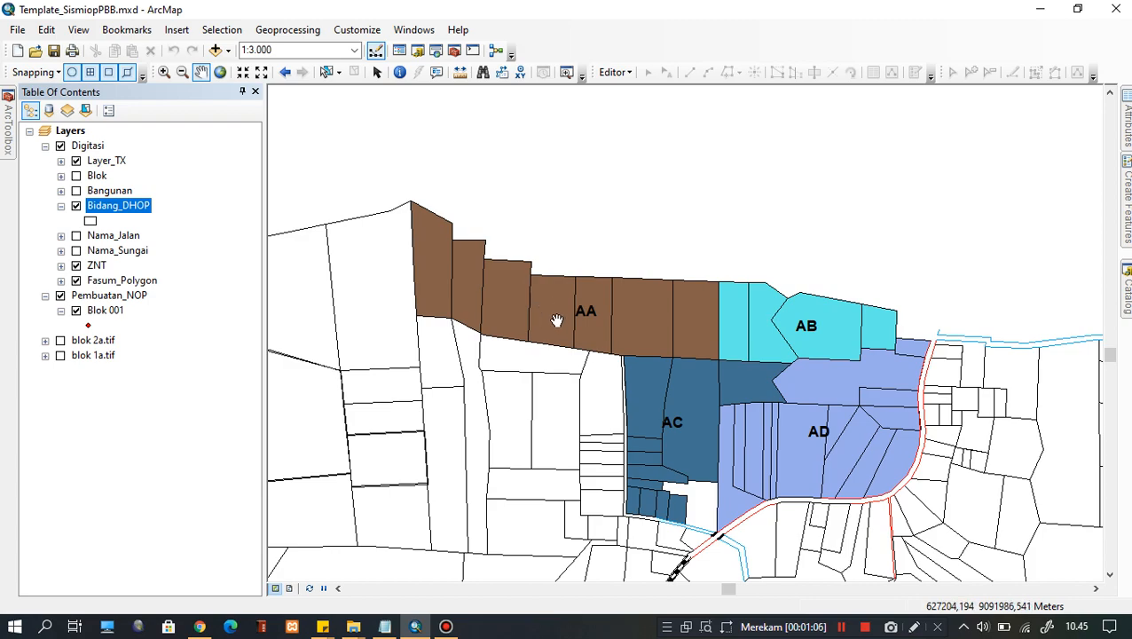
scroll(577, 332, down, 1)
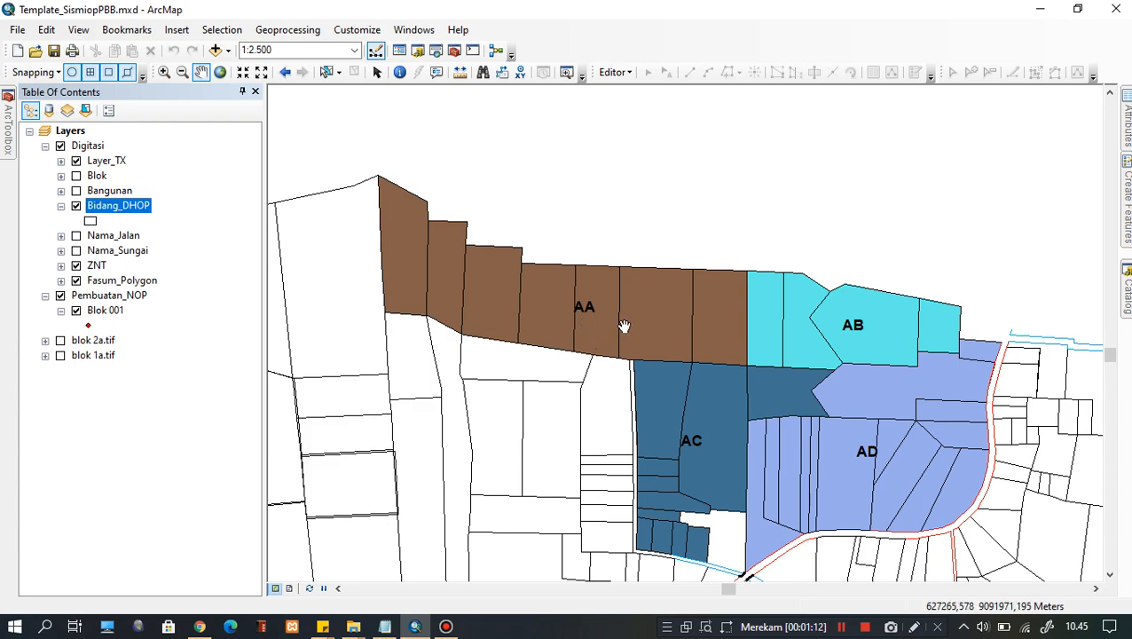
drag(609, 296, 588, 293)
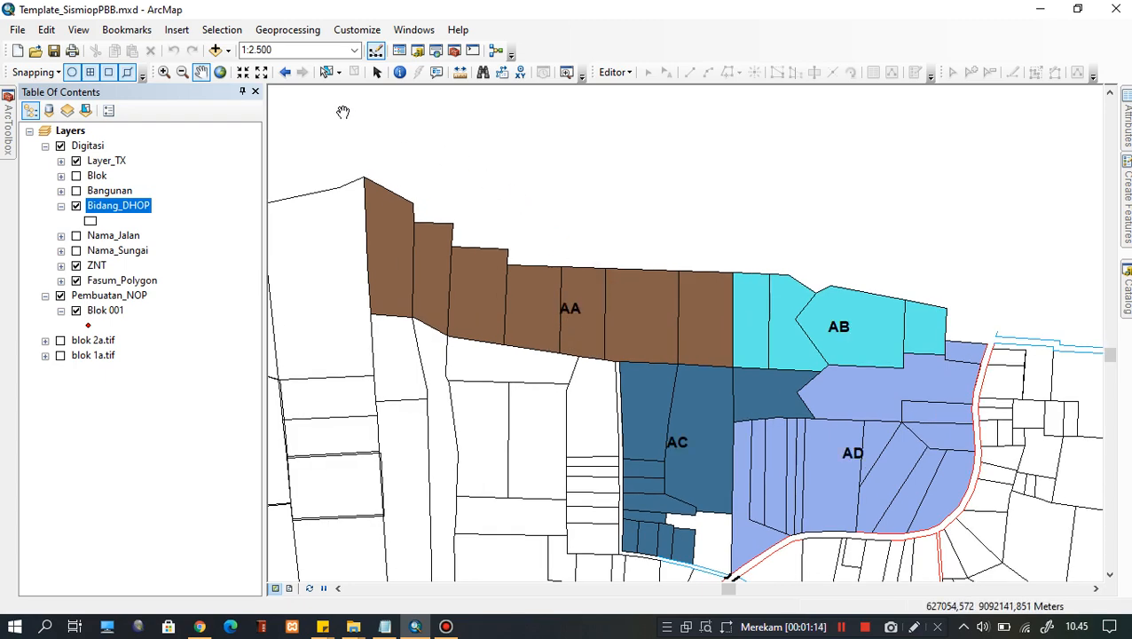
Select all parcels of the brown AA zone with Select by Polygon, outlining a shape that crosses each of them
click(340, 74)
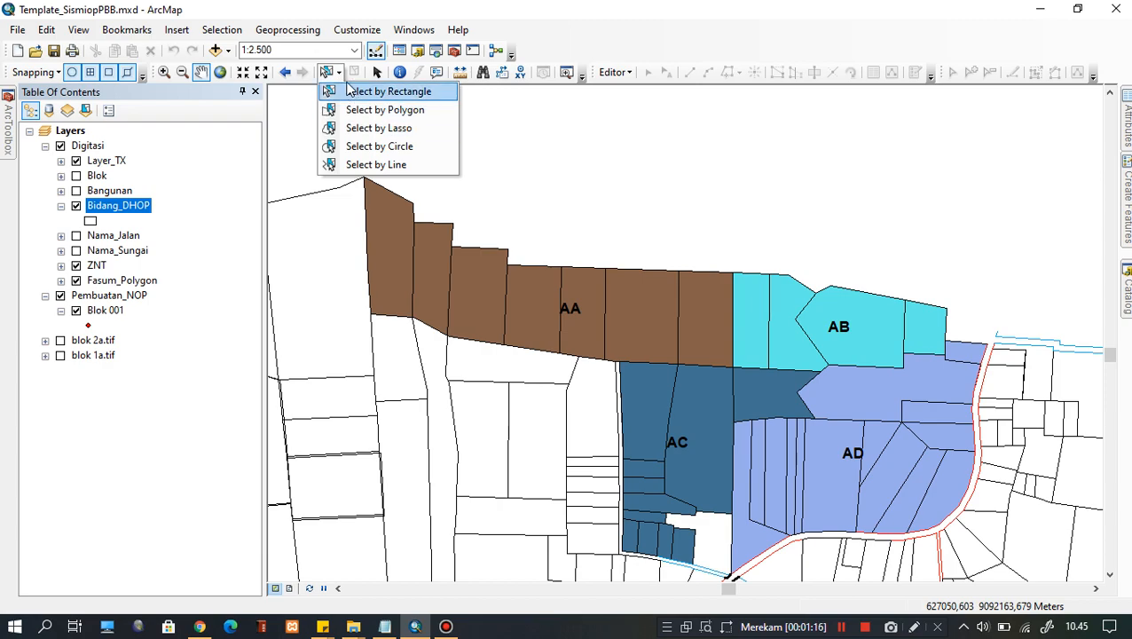
click(384, 114)
scroll(547, 271, down, 1)
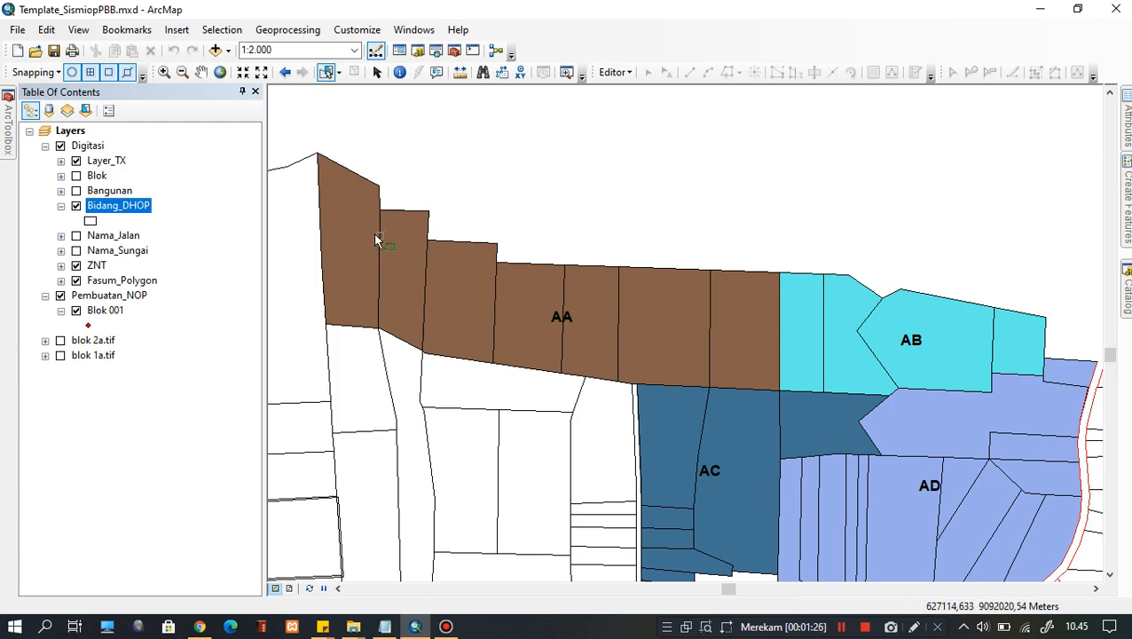
click(365, 228)
click(528, 290)
click(727, 305)
click(727, 369)
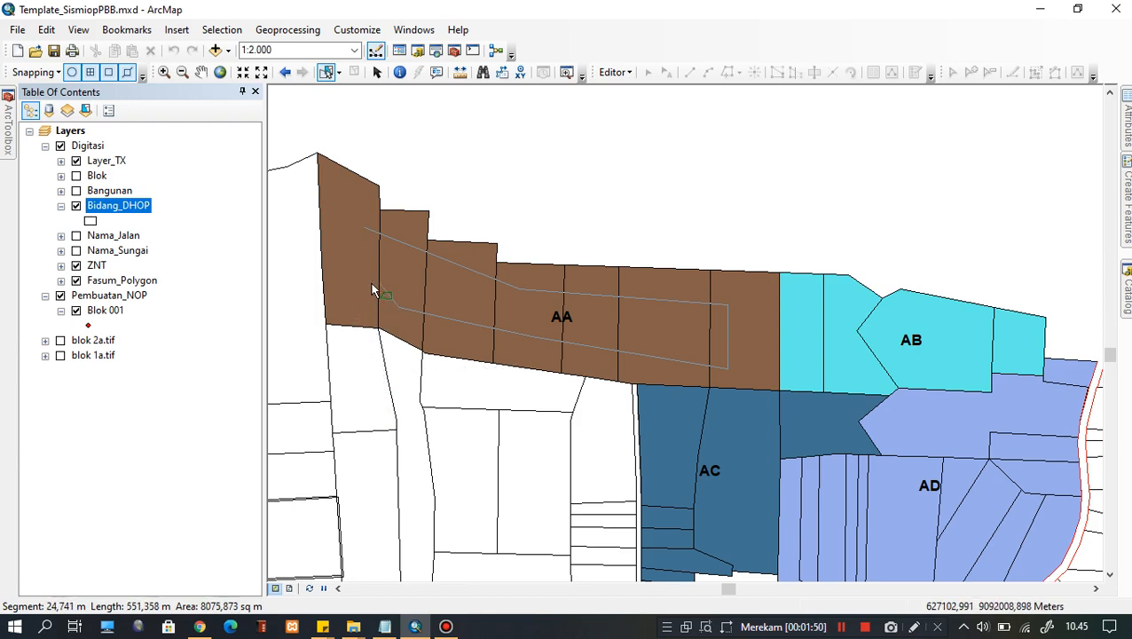
click(379, 305)
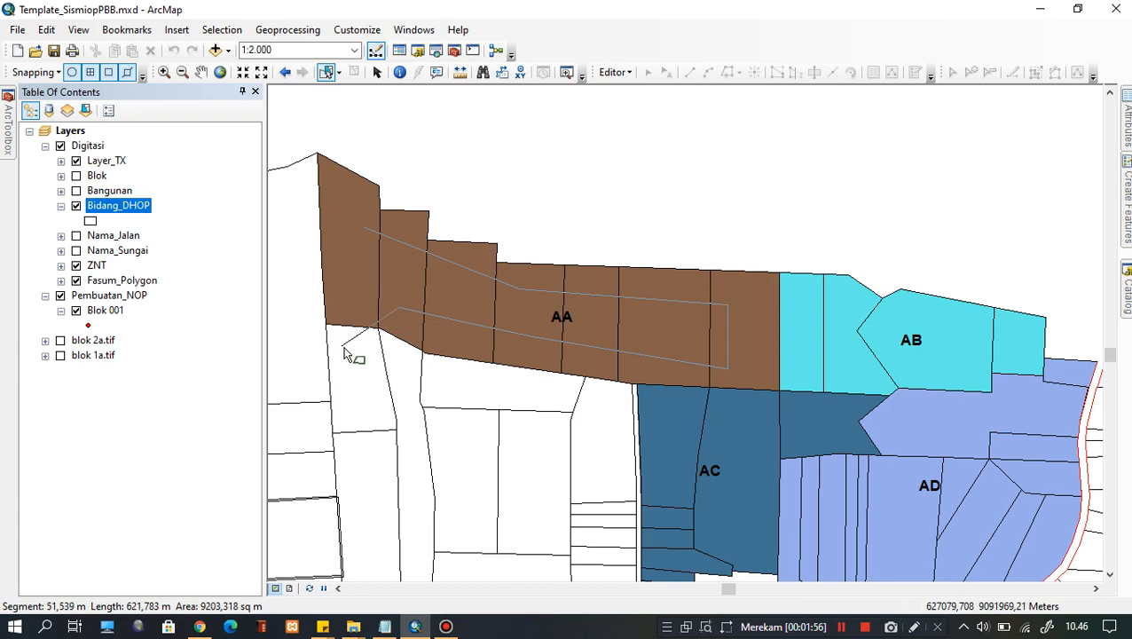
click(358, 278)
double_click(359, 254)
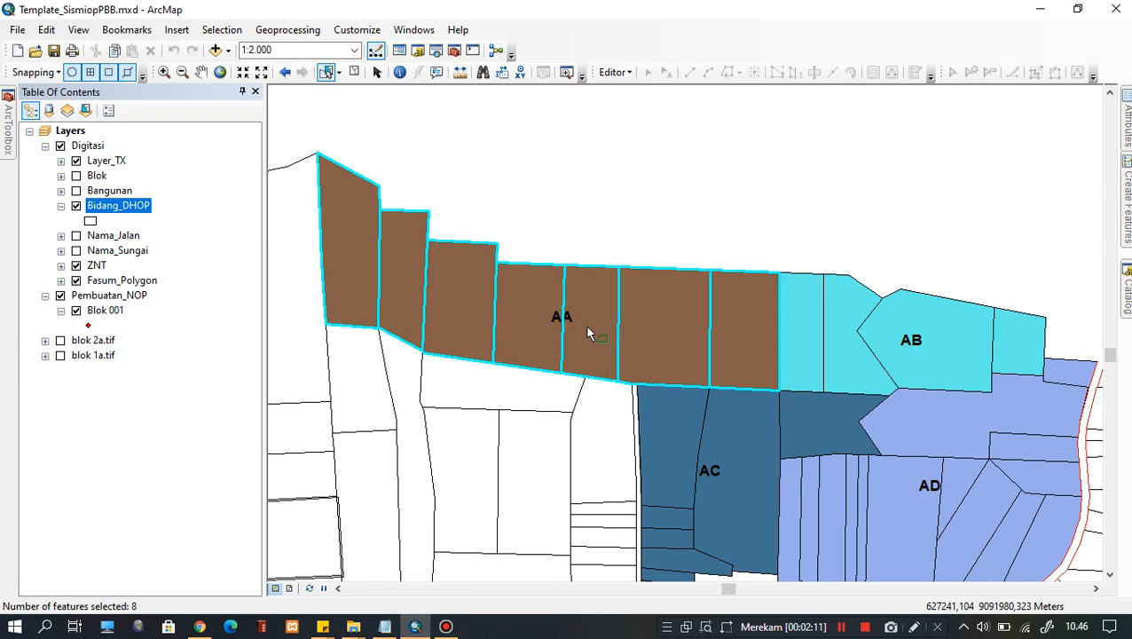
Open the Bidang_DHOP attribute table, limit it to the selected records and bring the ZNT field into view
right_click(115, 208)
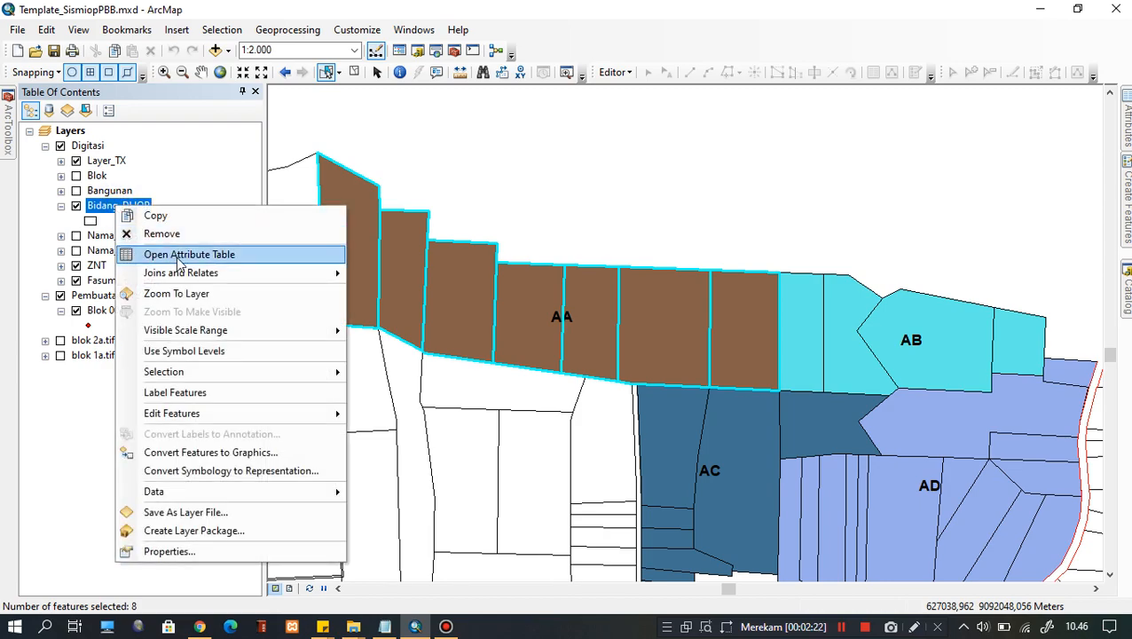
click(205, 257)
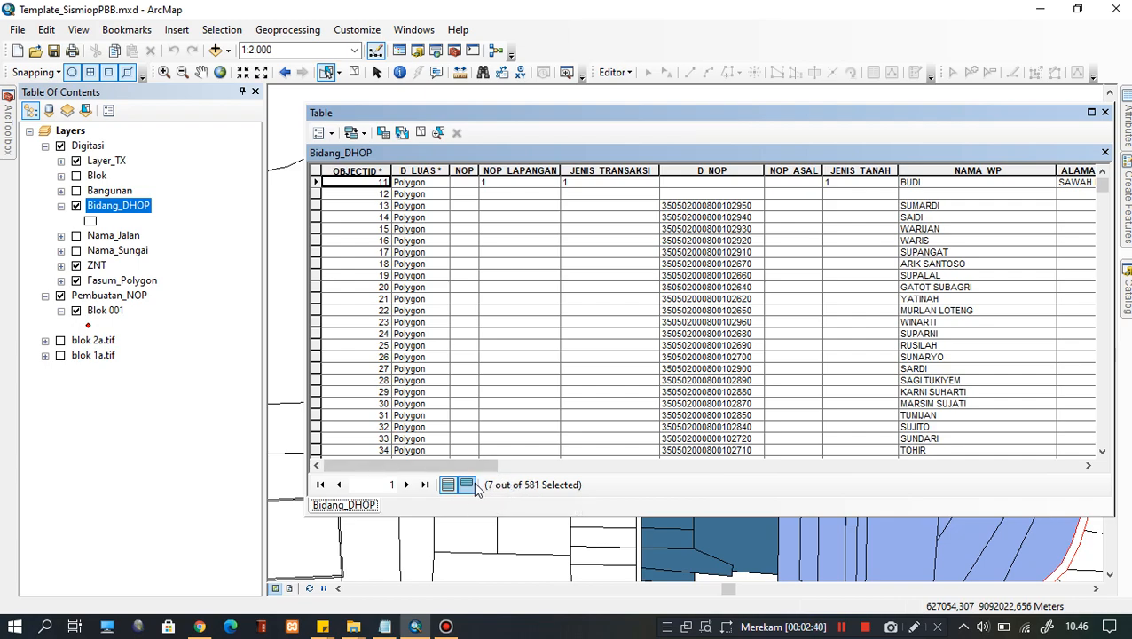
click(469, 486)
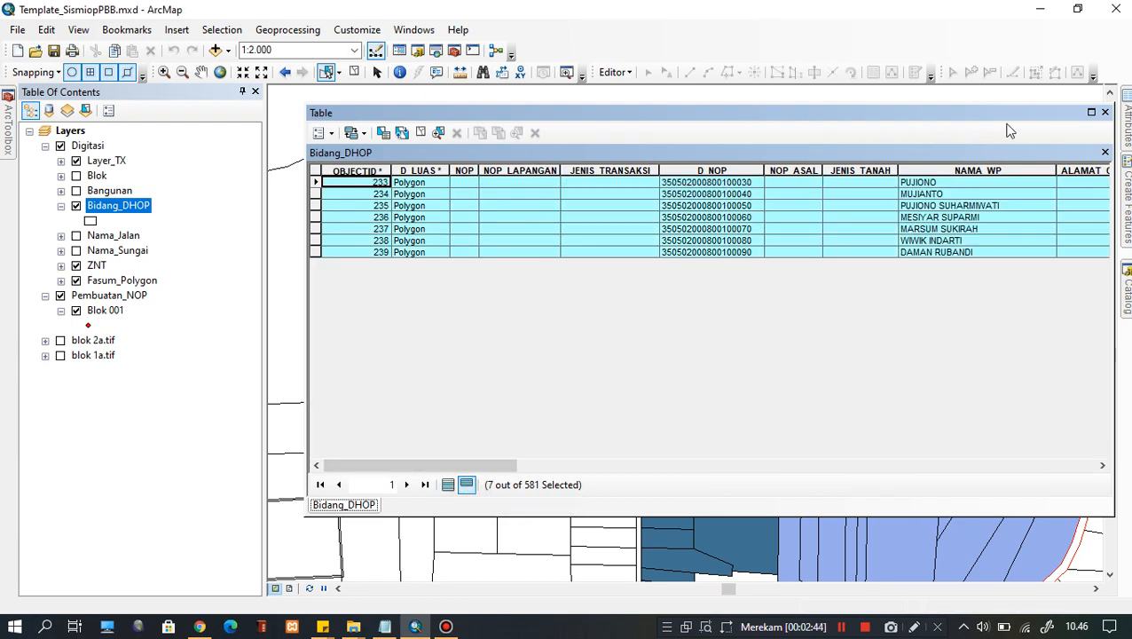
drag(1048, 110, 1031, 271)
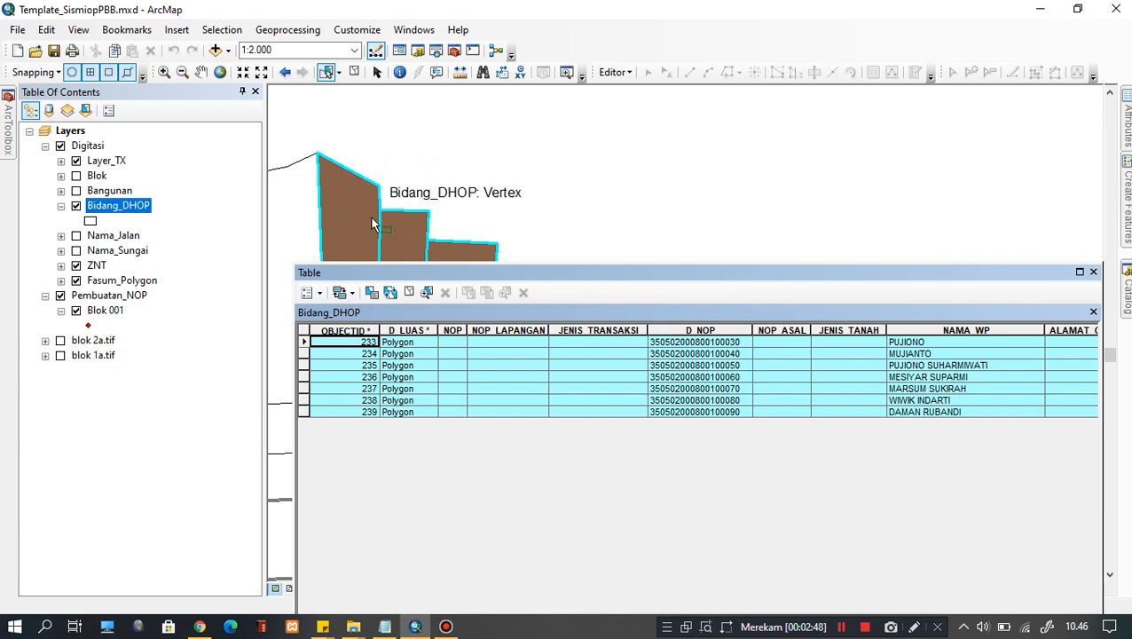
drag(424, 213, 422, 131)
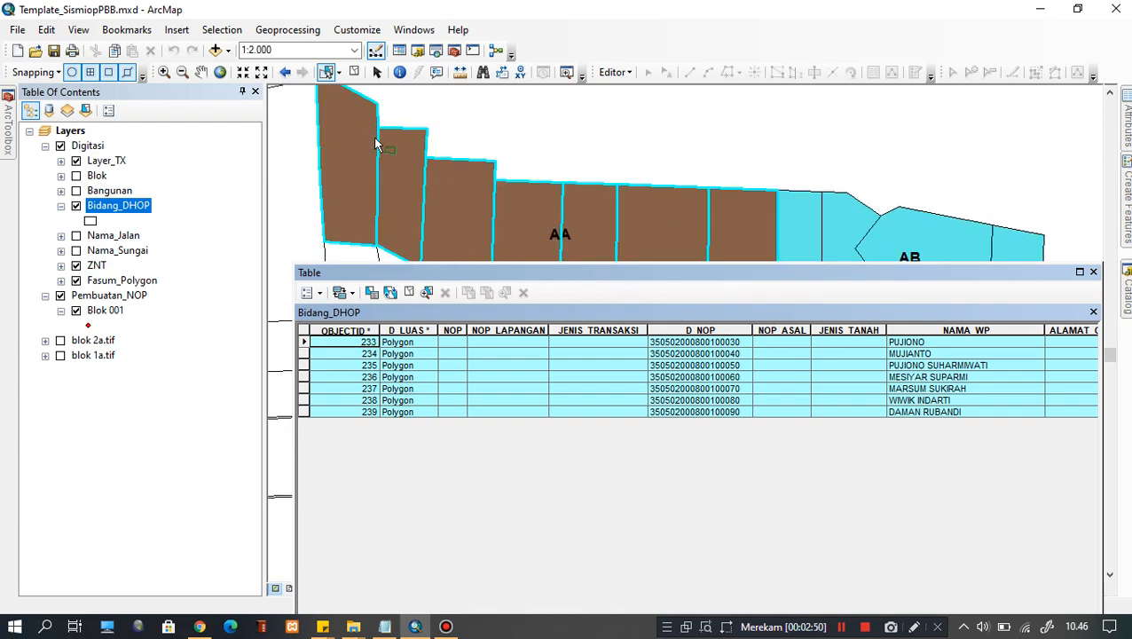
drag(763, 277, 715, 164)
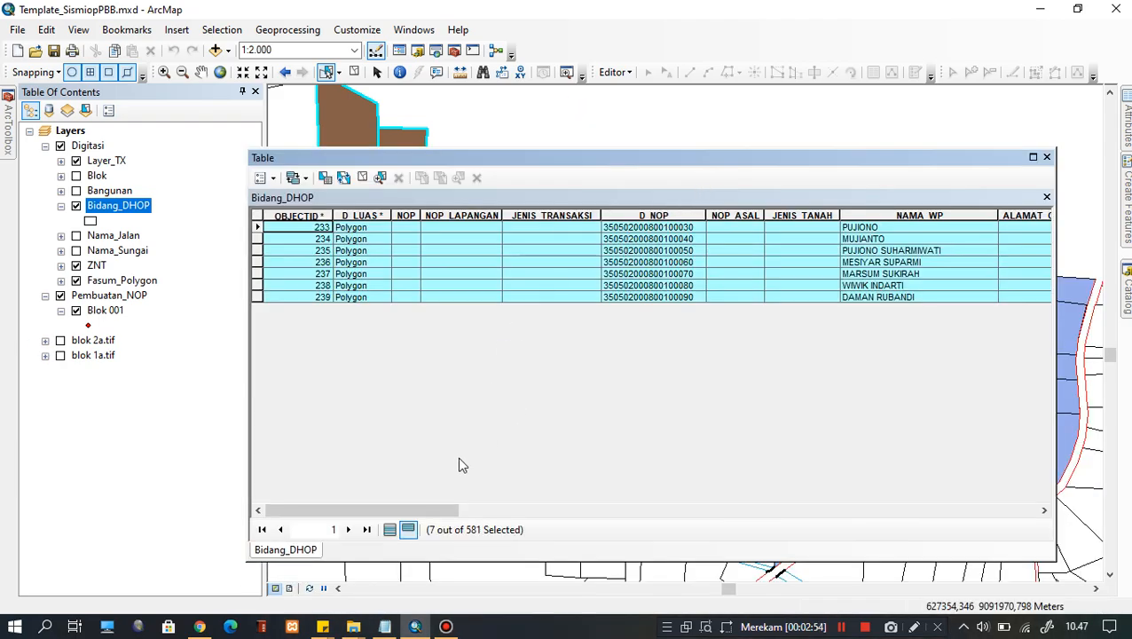
drag(434, 510, 618, 512)
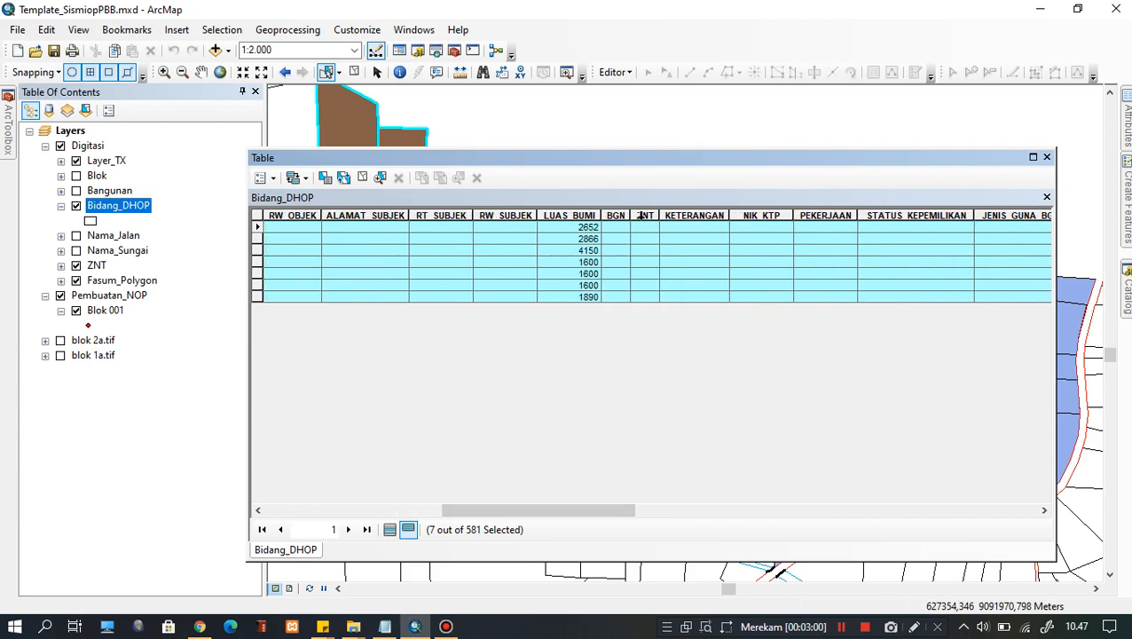
drag(638, 160, 632, 308)
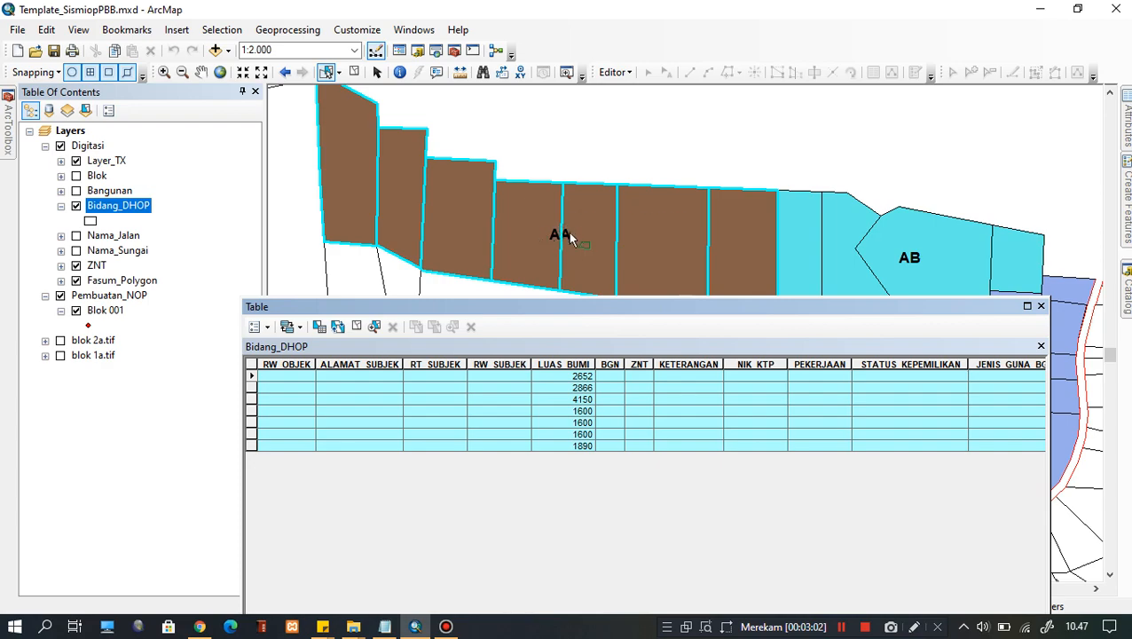
Fill the ZNT field of the selected records with "AA" using the Field Calculator, and close the table
click(639, 364)
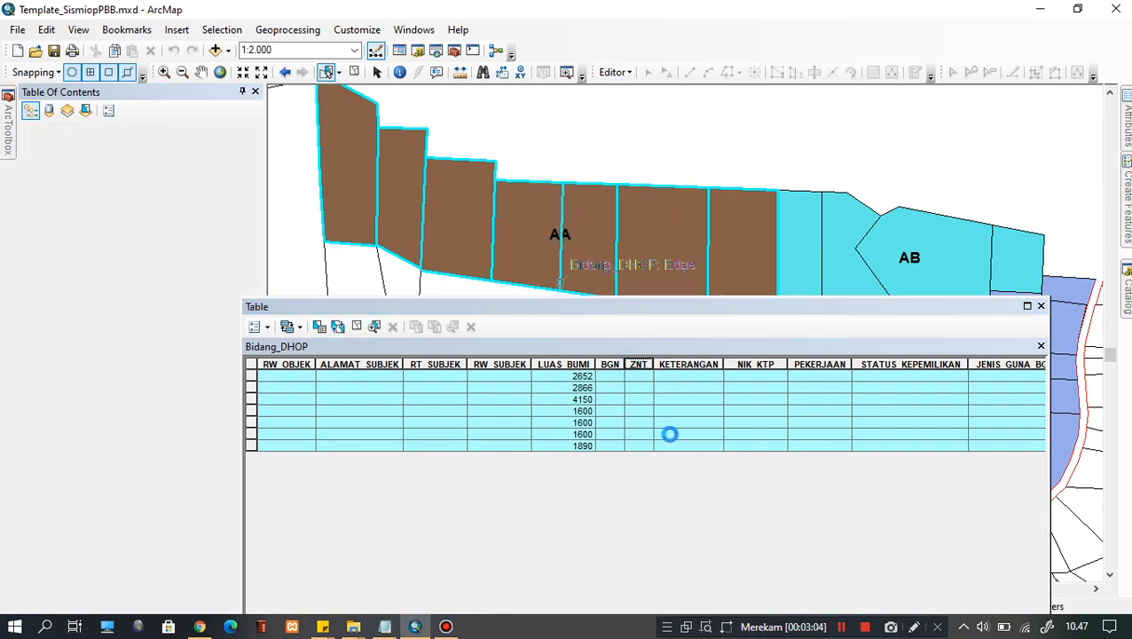
right_click(639, 383)
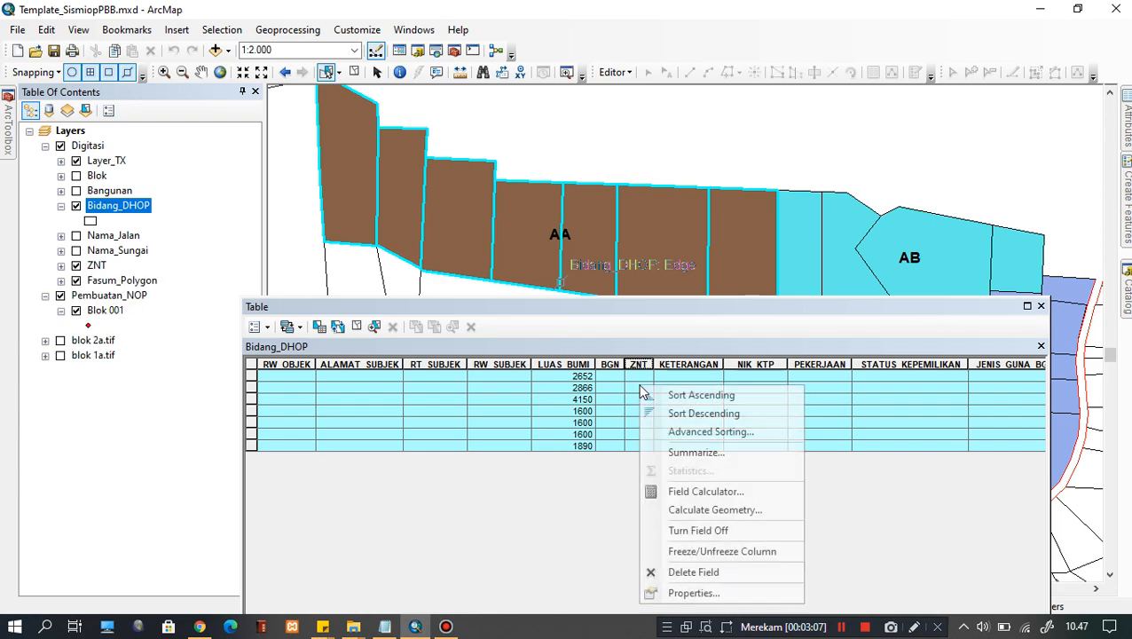
click(710, 494)
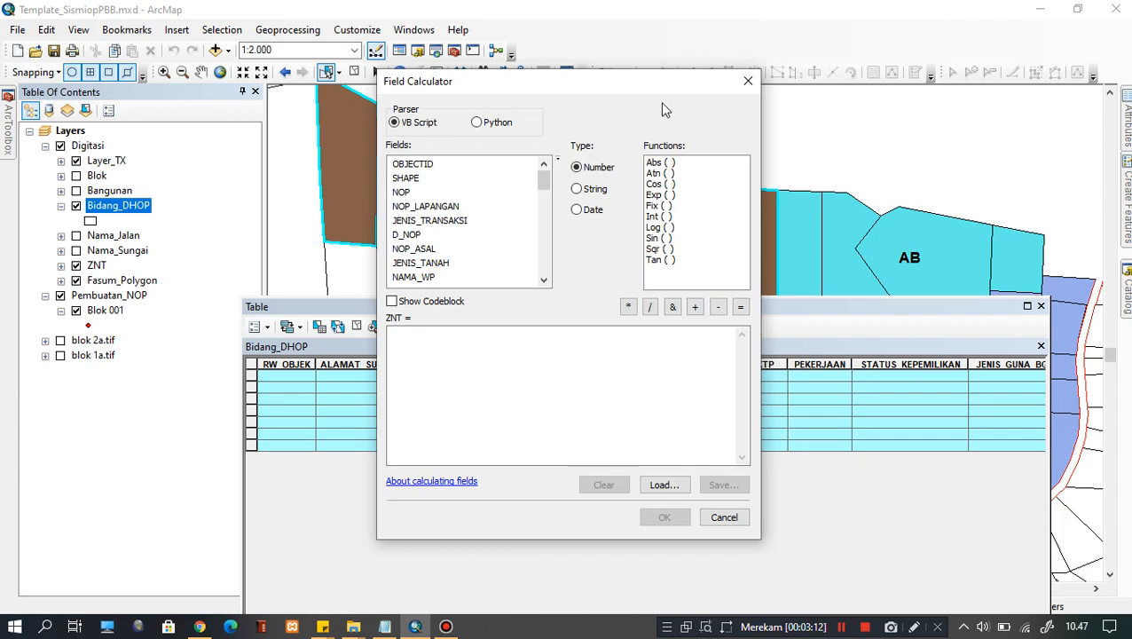
drag(651, 85, 996, 87)
click(848, 377)
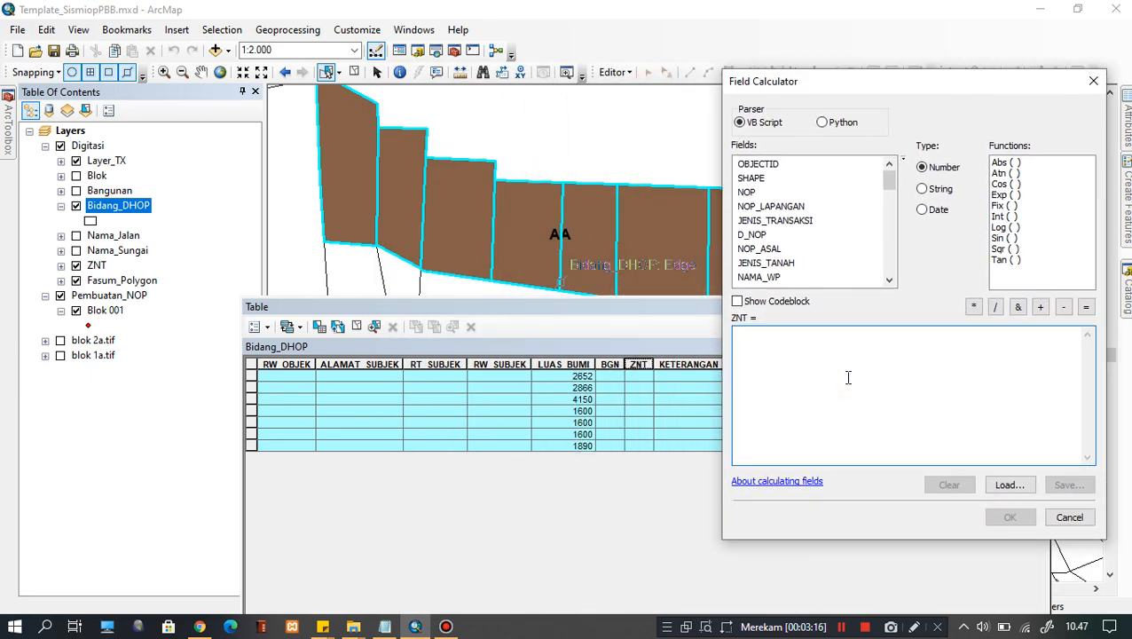
text("AA)
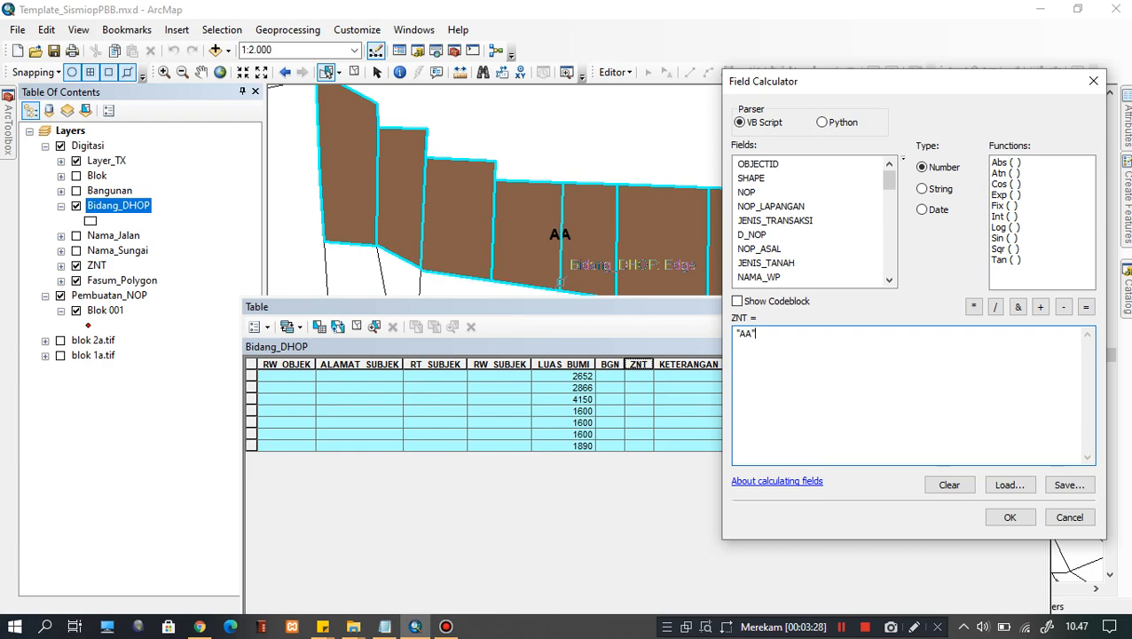
drag(734, 333, 759, 333)
click(760, 332)
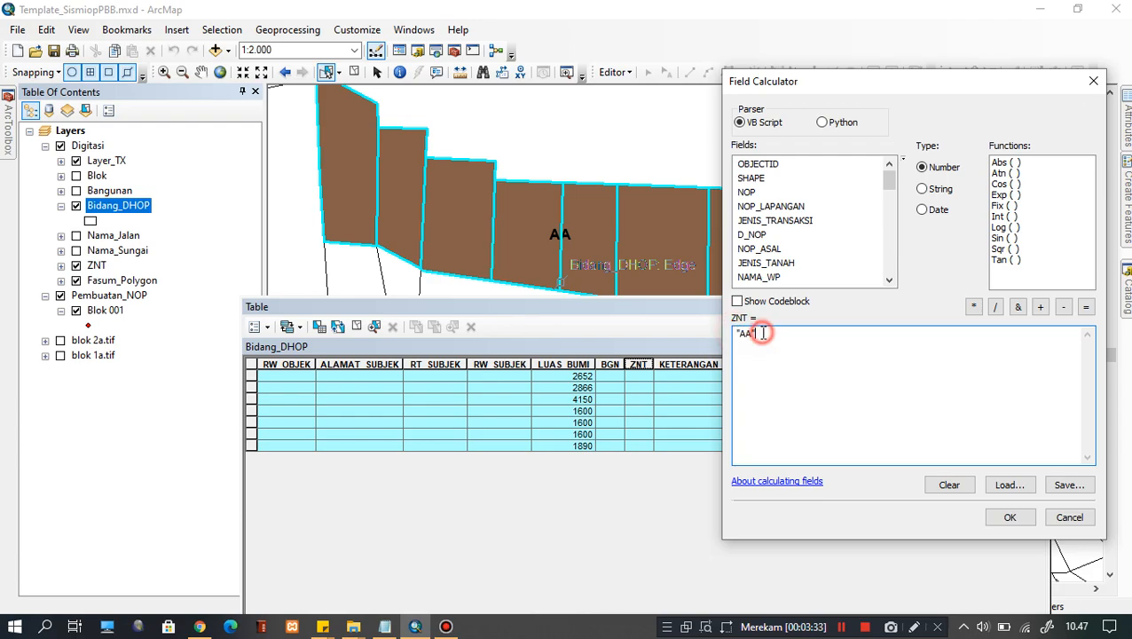
click(1011, 518)
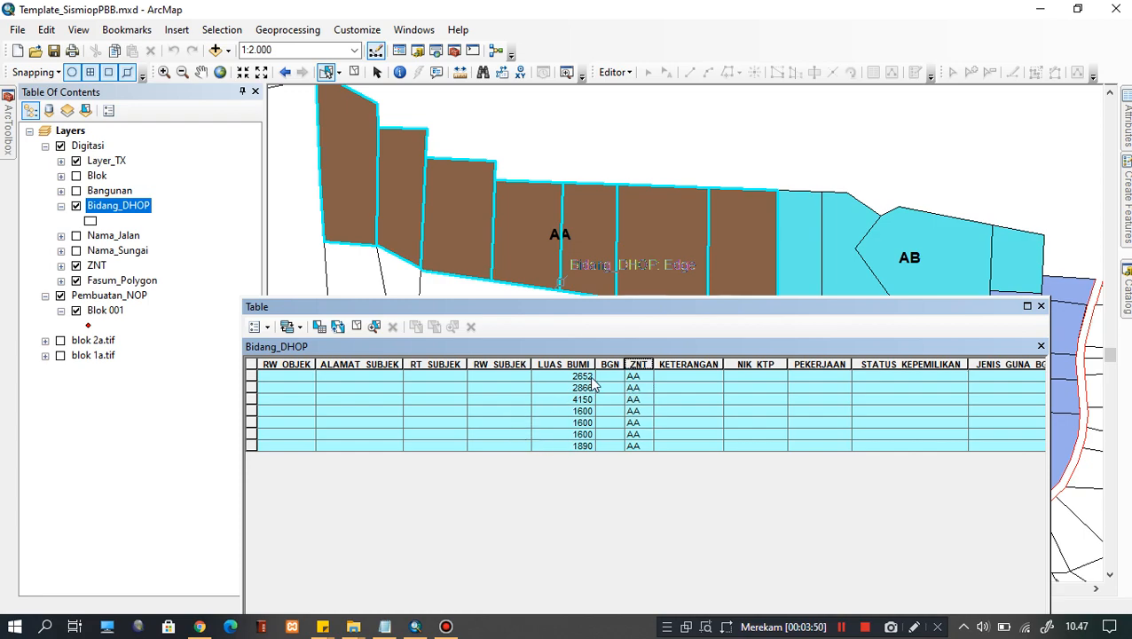
drag(596, 297, 631, 309)
scroll(916, 263, up, 1)
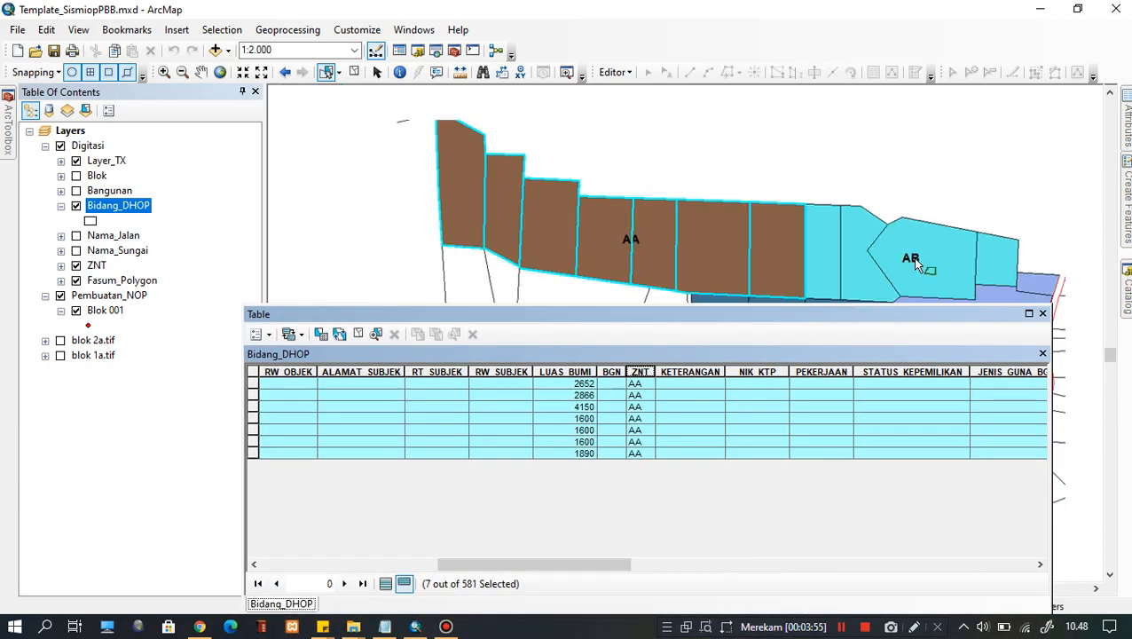
click(1042, 313)
Clear the selection and select all parcels of the cyan AB zone with Select by Polygon, outlining a shape that crosses each of them
drag(925, 331, 676, 283)
scroll(669, 200, down, 1)
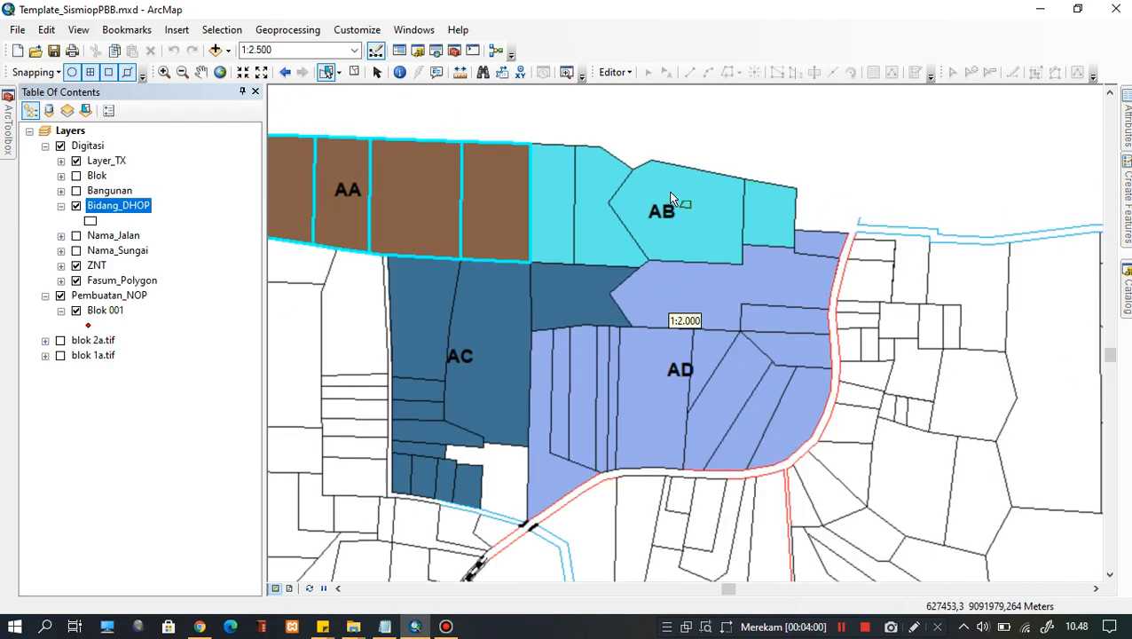
scroll(670, 200, down, 1)
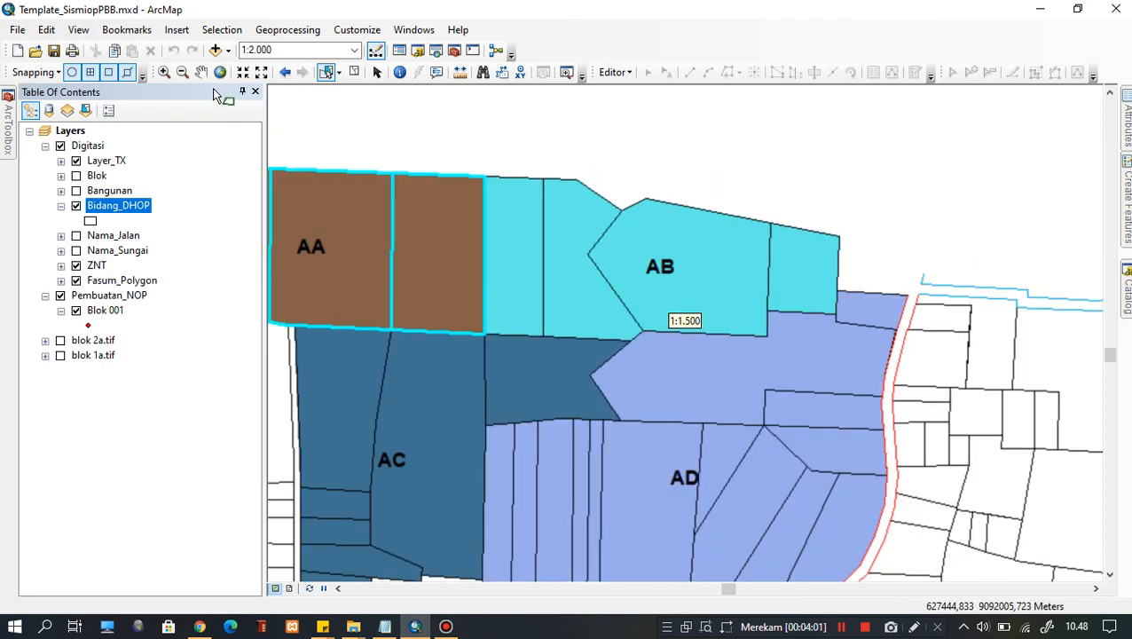
click(353, 74)
click(532, 209)
click(802, 266)
click(768, 290)
click(674, 296)
click(594, 310)
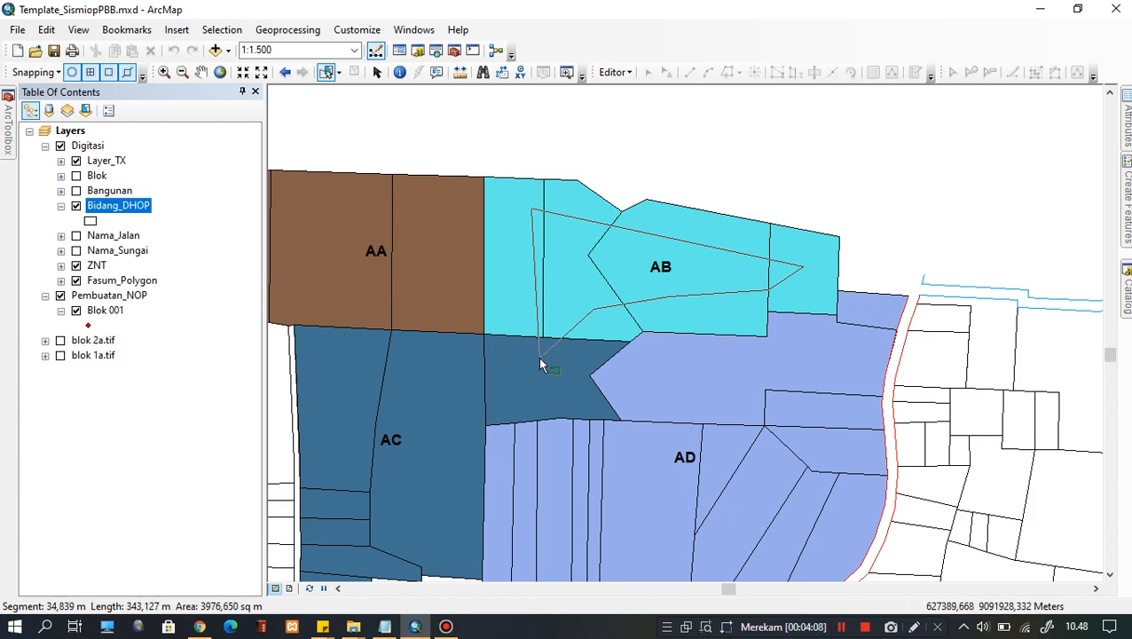
double_click(527, 290)
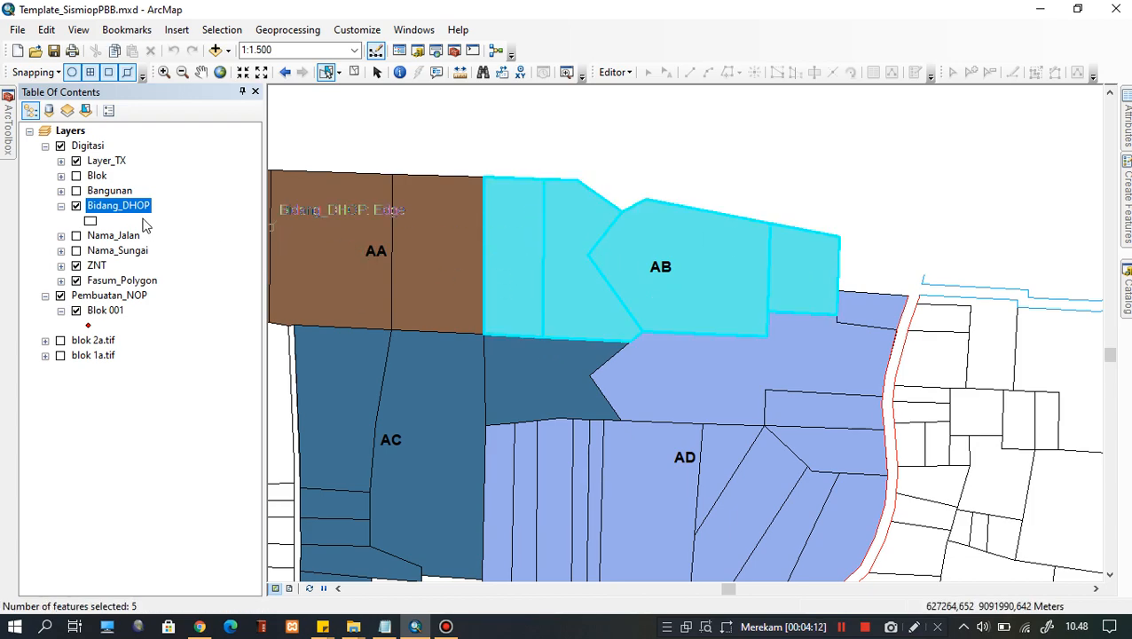
Open the Bidang_DHOP attribute table for the selected AB parcels and bring the ZNT field into view
right_click(118, 210)
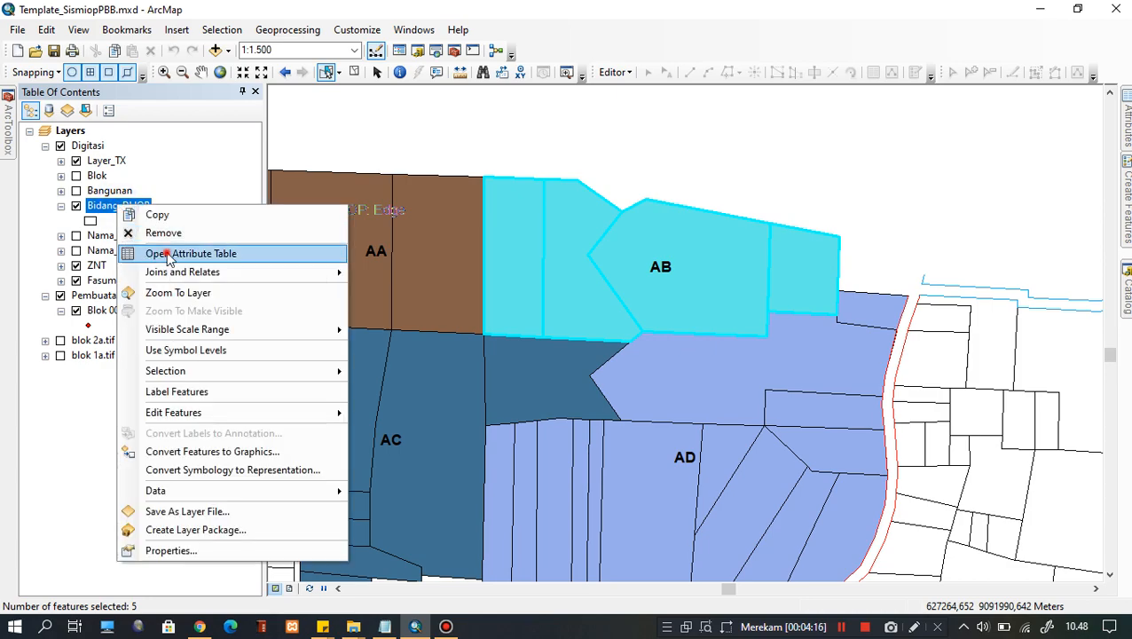
click(168, 258)
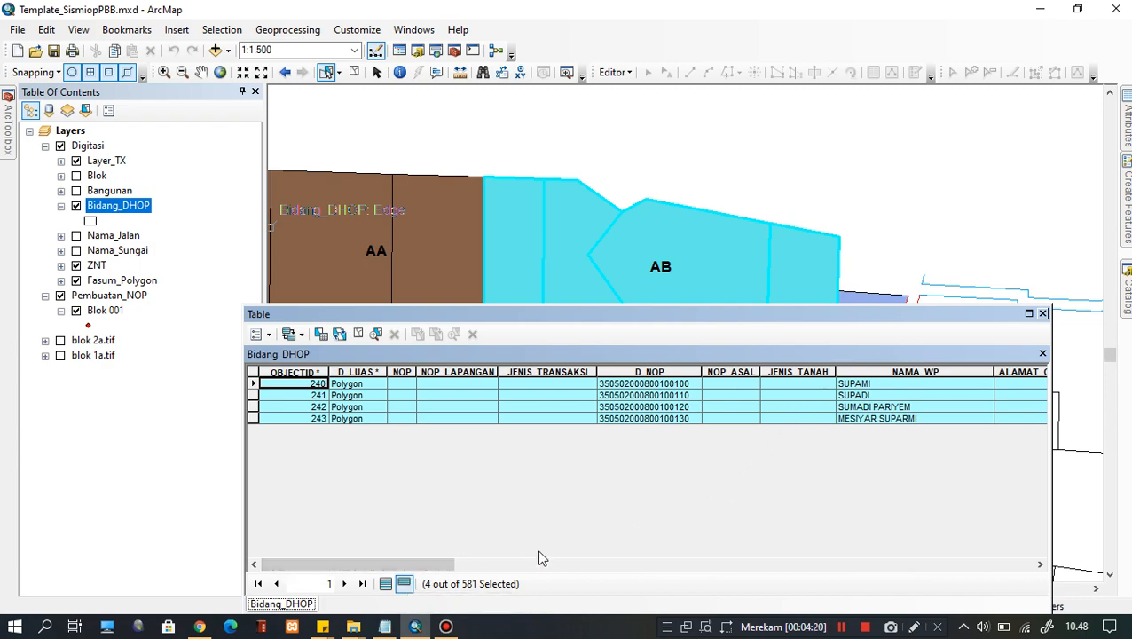
drag(435, 573, 611, 574)
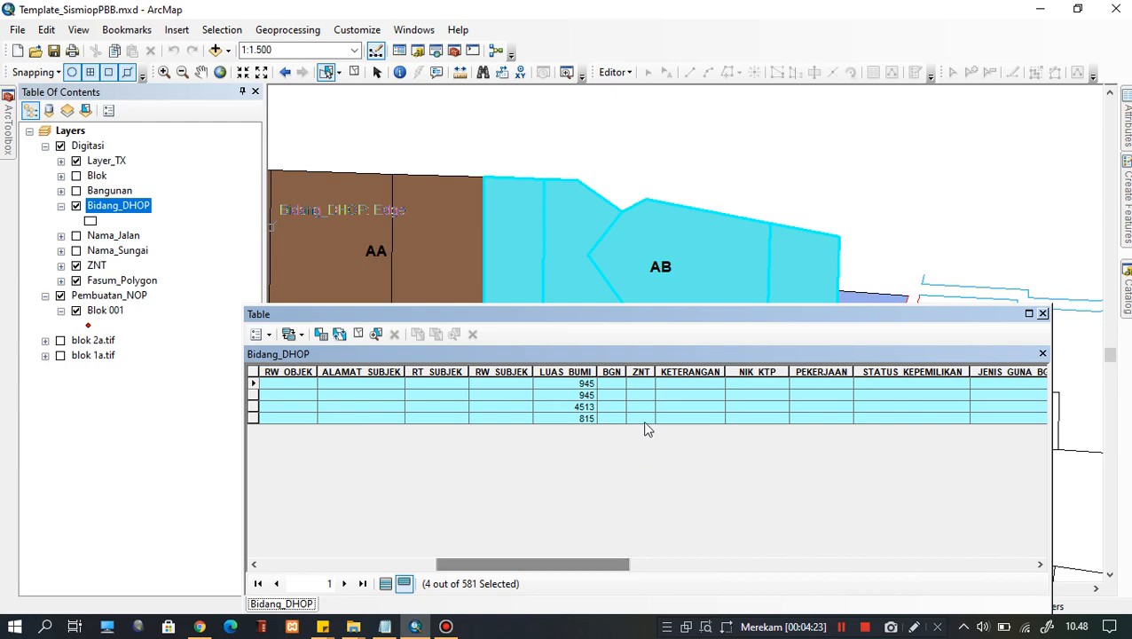
Fill the ZNT field of the selected records with "AB" using the Field Calculator, and close the table
right_click(639, 371)
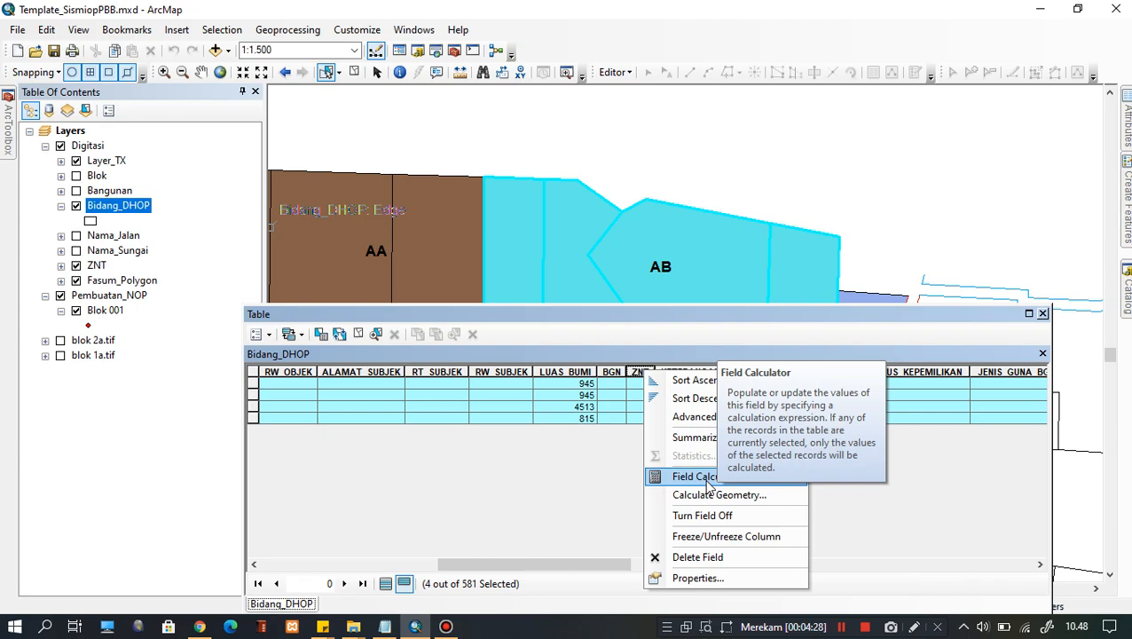
click(697, 479)
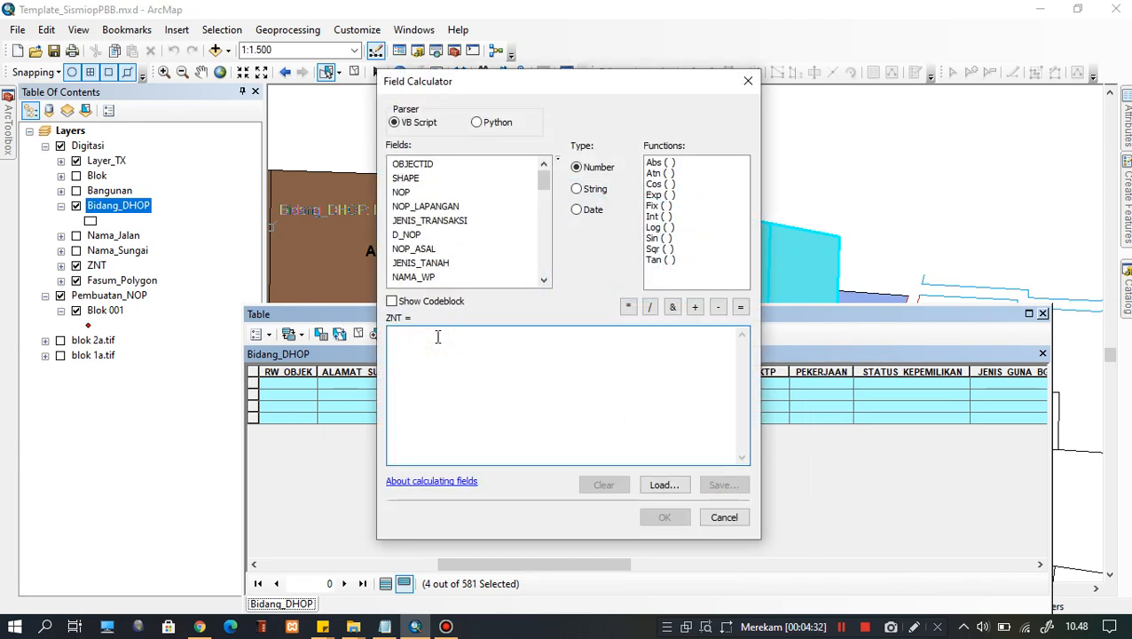
text(1)
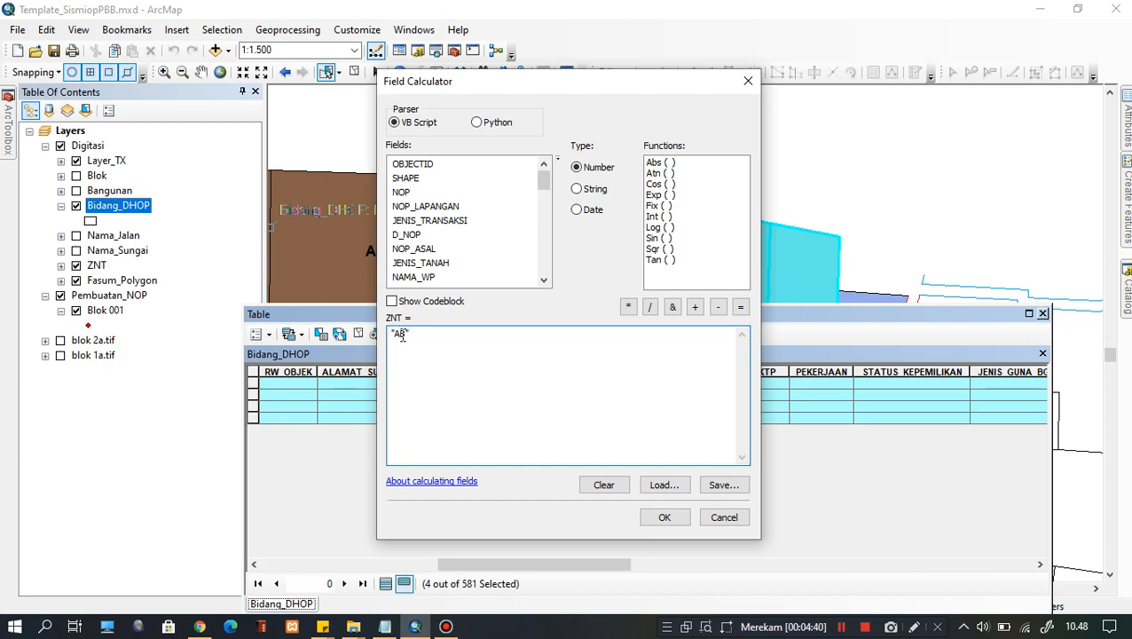
double_click(404, 333)
click(423, 330)
click(667, 517)
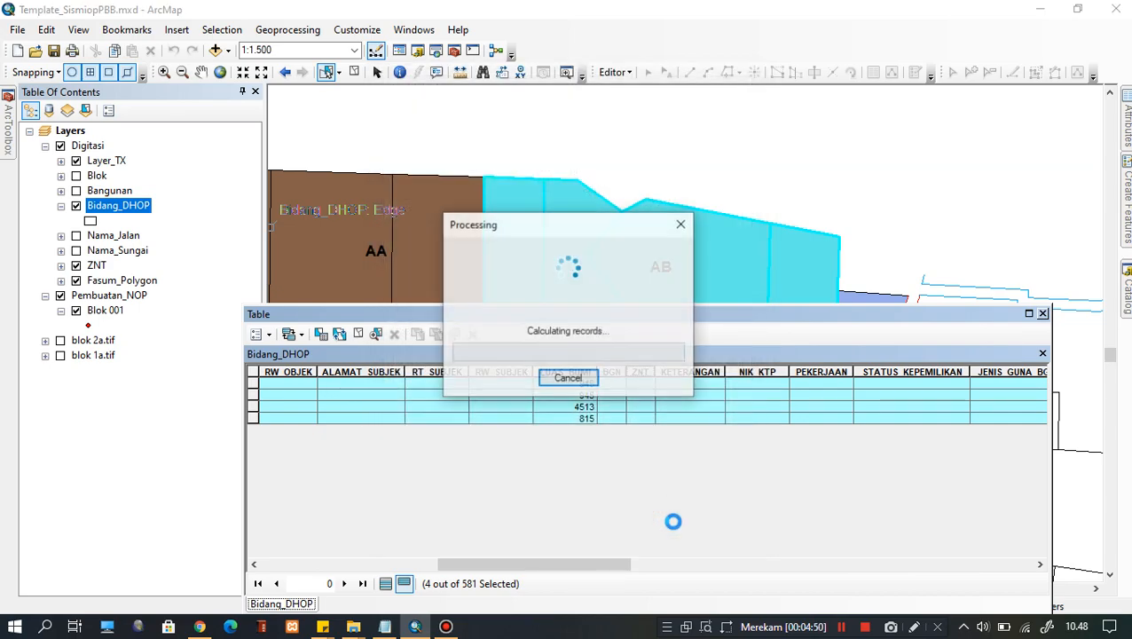
drag(738, 279, 710, 90)
scroll(707, 158, up, 1)
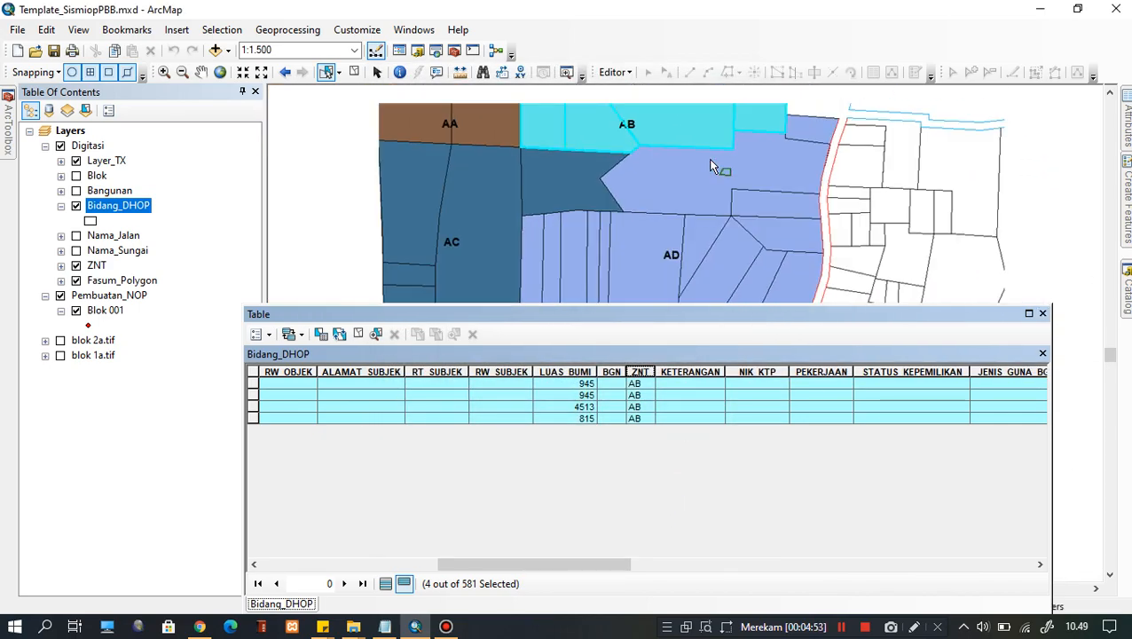
click(1043, 314)
Clear the selection and select all parcels of the light-blue AD zone by outlining a polygon that crosses each of them
scroll(786, 300, down, 1)
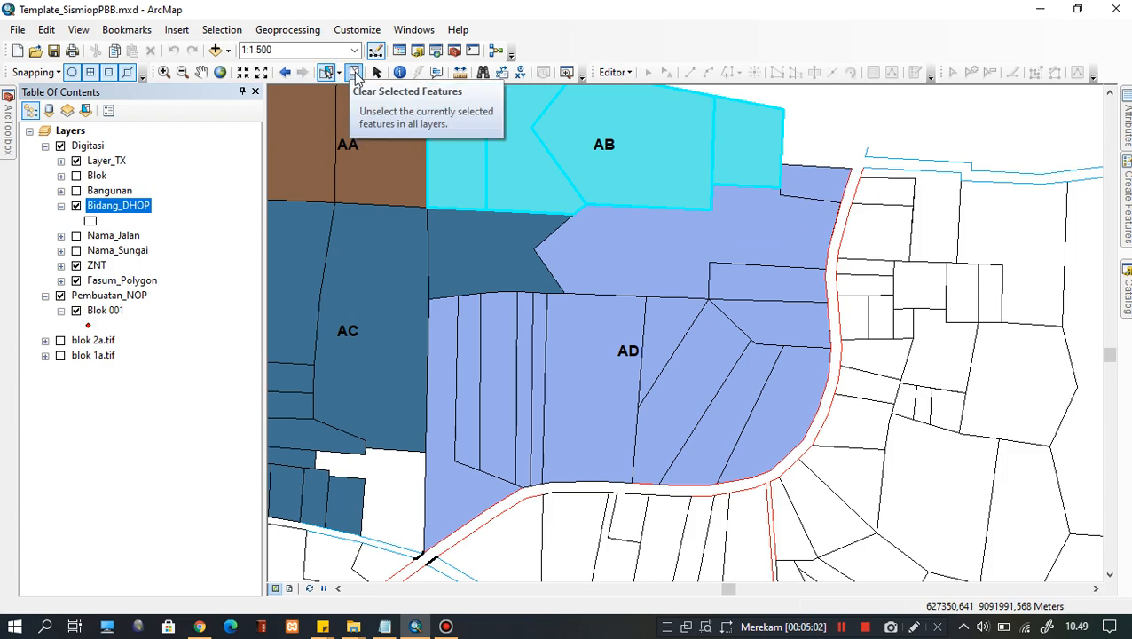
click(354, 73)
click(825, 218)
click(788, 323)
click(786, 408)
click(737, 457)
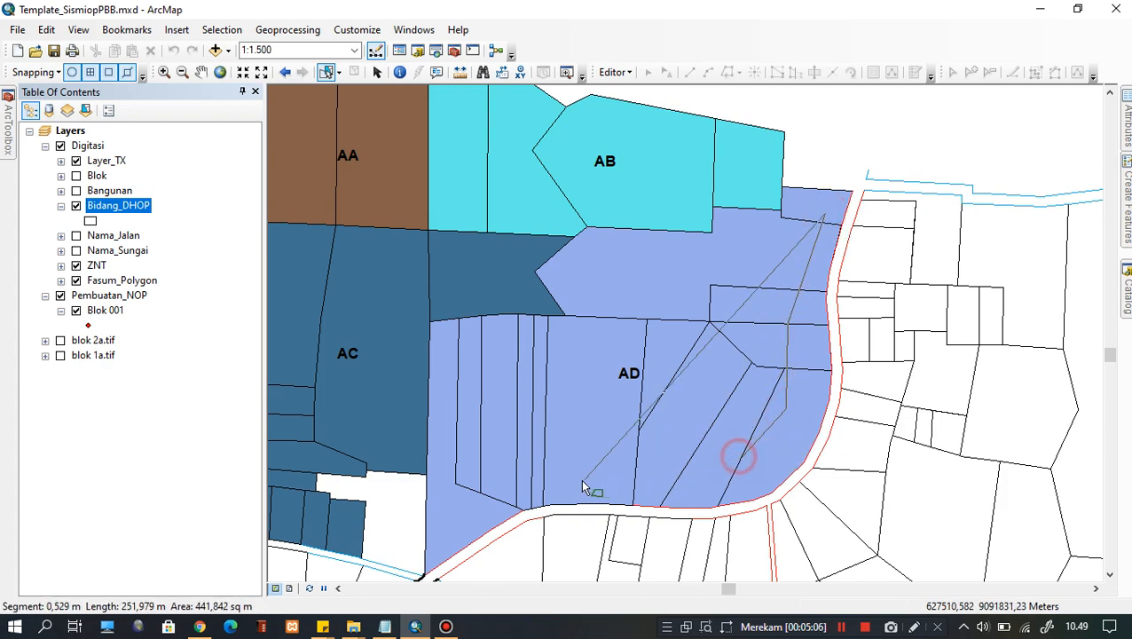
click(514, 487)
click(481, 515)
click(456, 468)
click(440, 435)
click(447, 341)
click(599, 367)
click(607, 270)
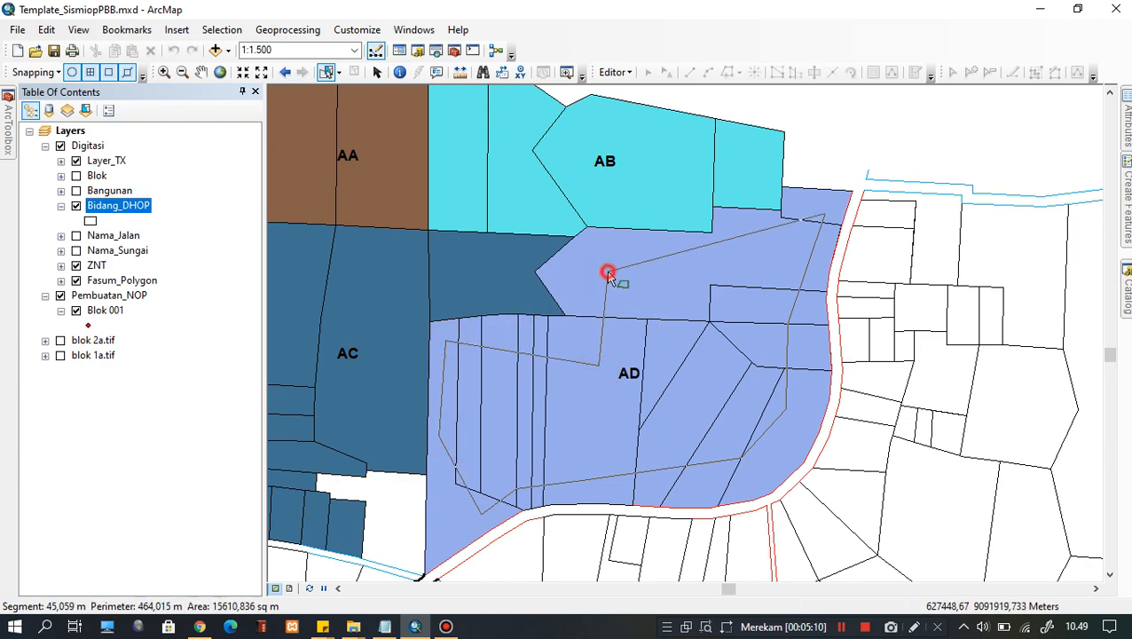
double_click(773, 248)
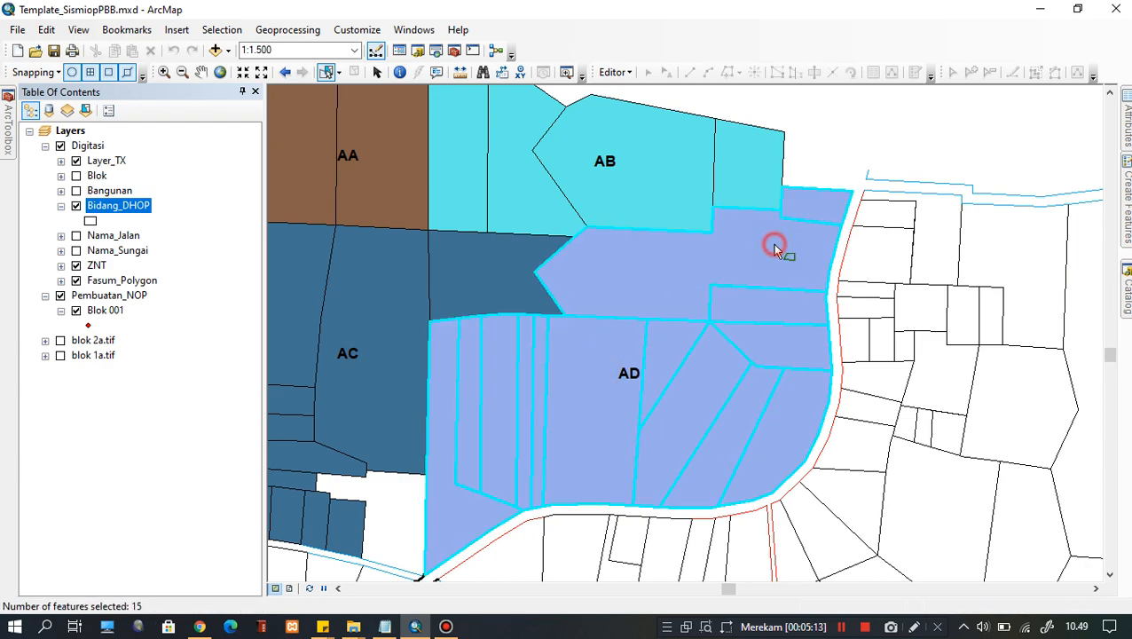
Open the Bidang_DHOP attribute table for the selected AD parcels and bring the ZNT field into view
right_click(118, 213)
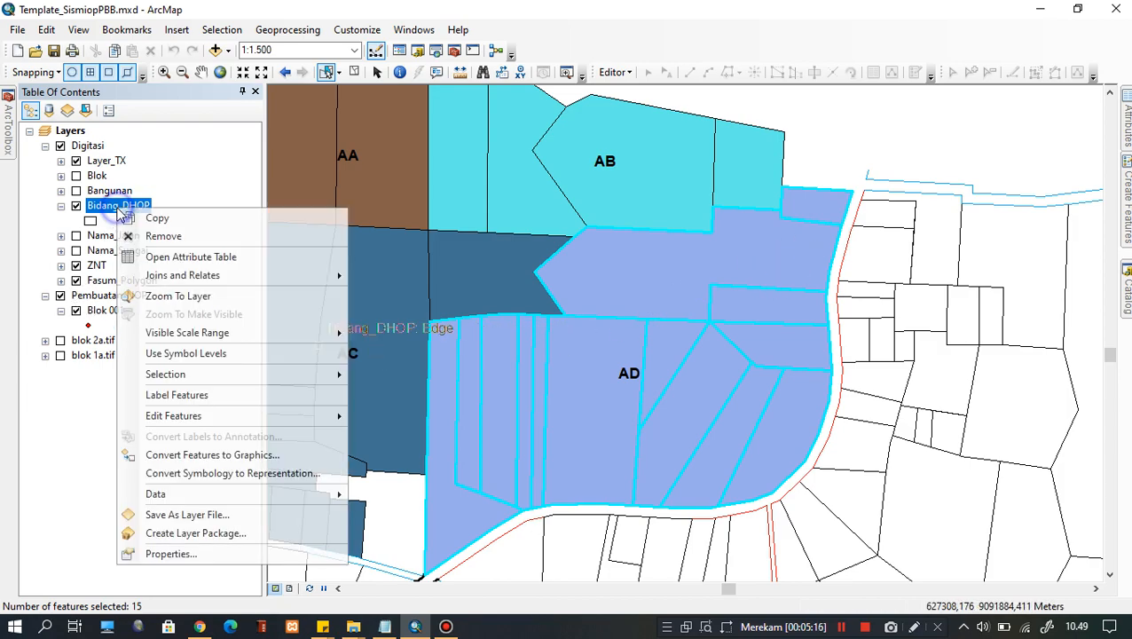
click(209, 257)
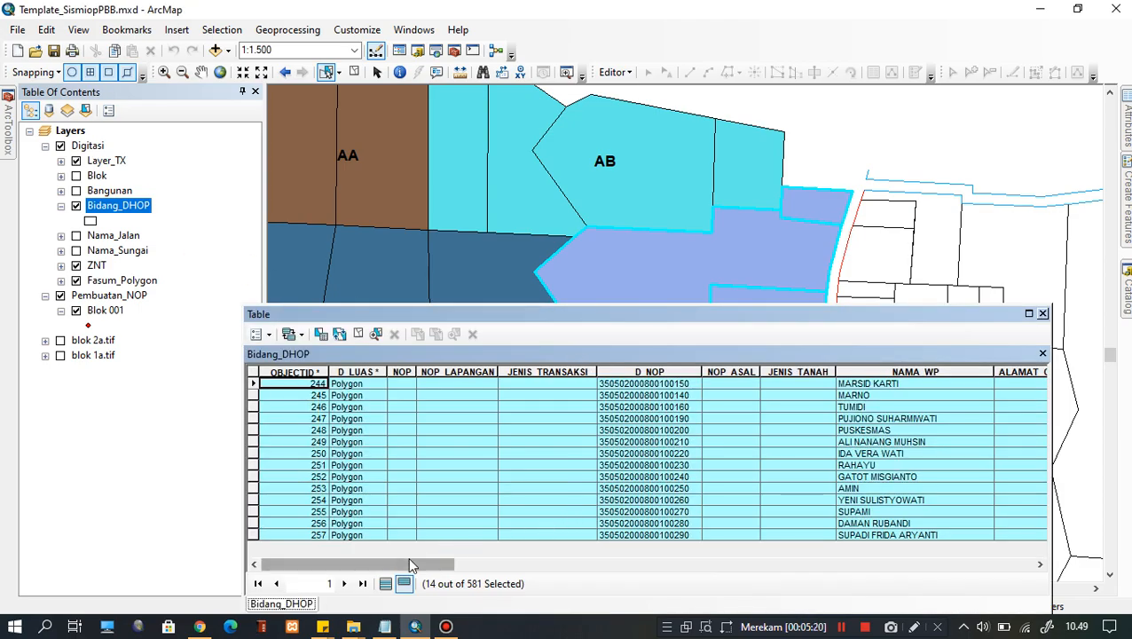
drag(415, 563, 608, 559)
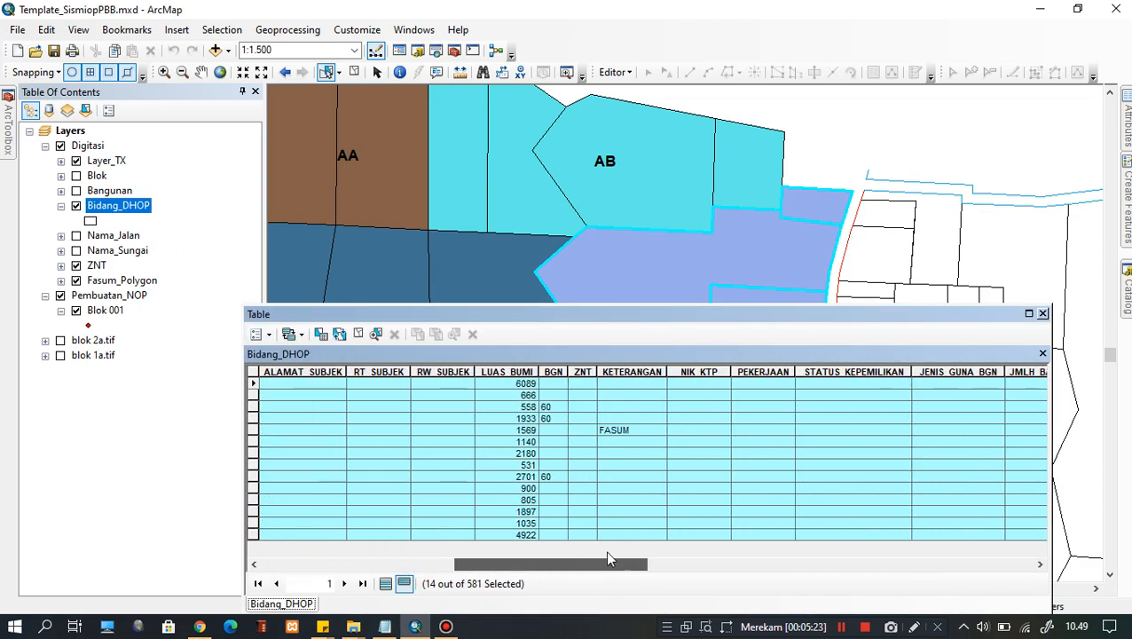
Calculate the ZNT field of the selected records as "AD" with the Field Calculator, and close the table
right_click(581, 372)
click(634, 480)
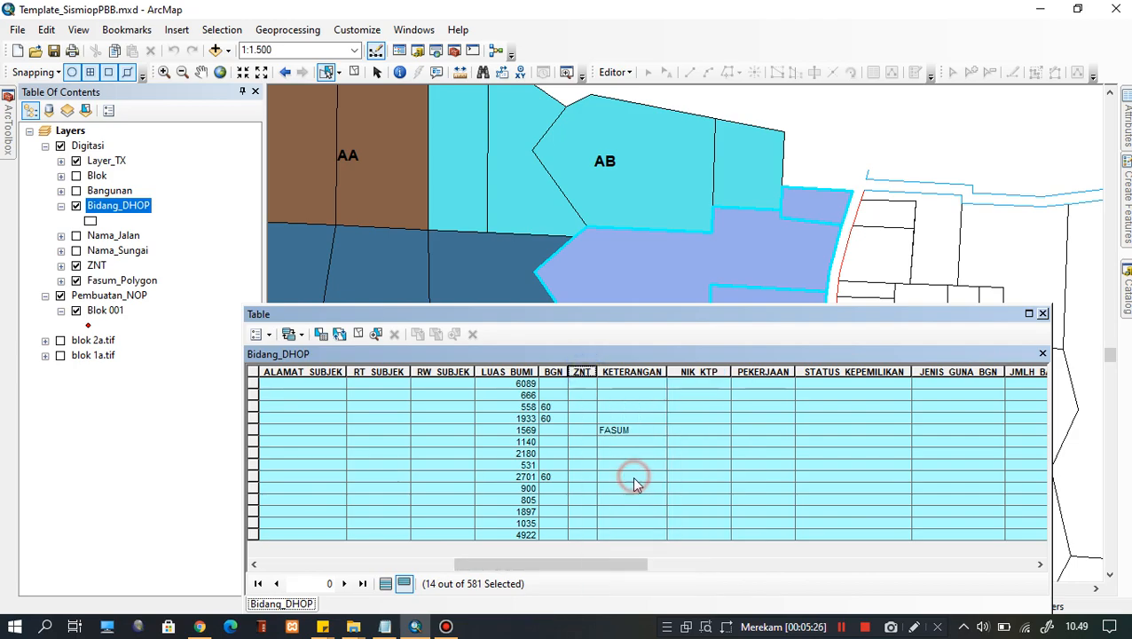
text("AD)
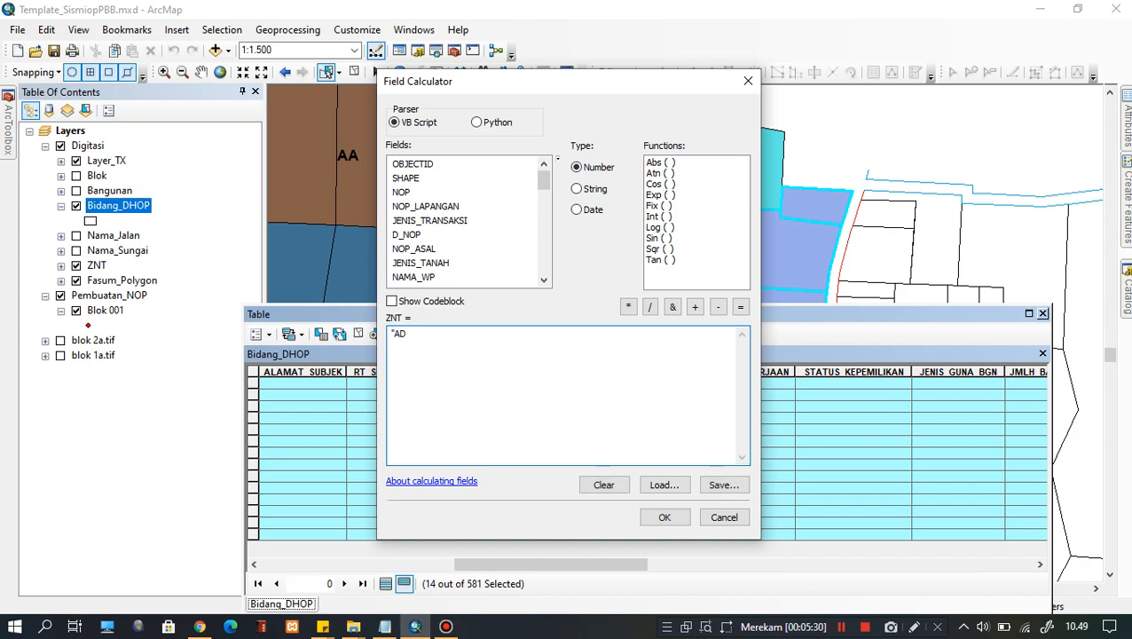
click(648, 524)
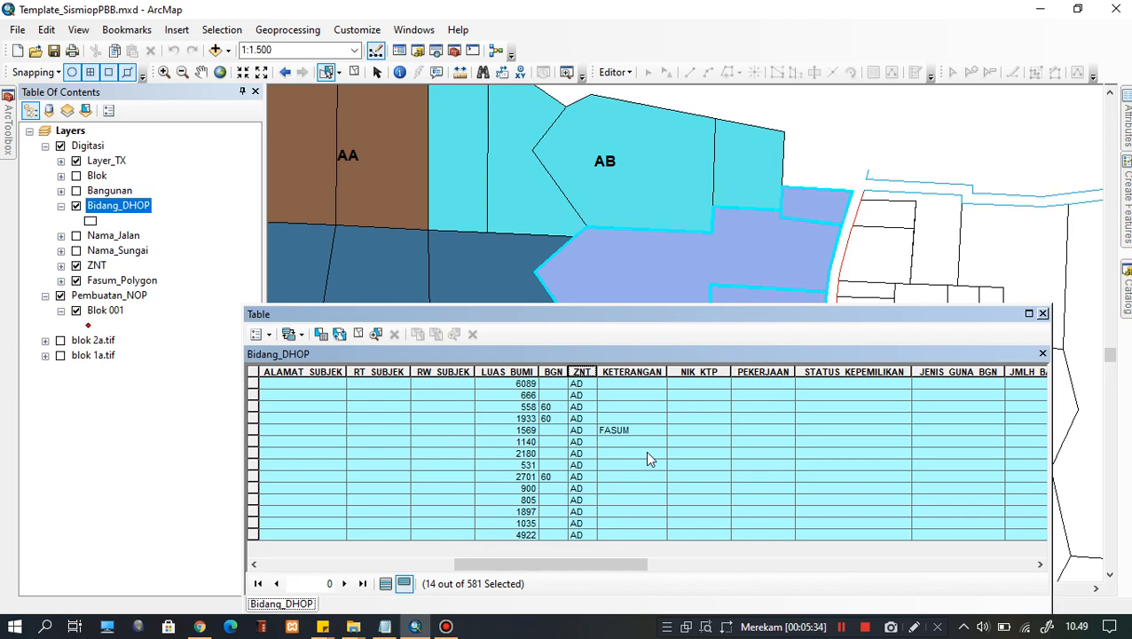
drag(788, 264, 923, 146)
scroll(657, 191, up, 1)
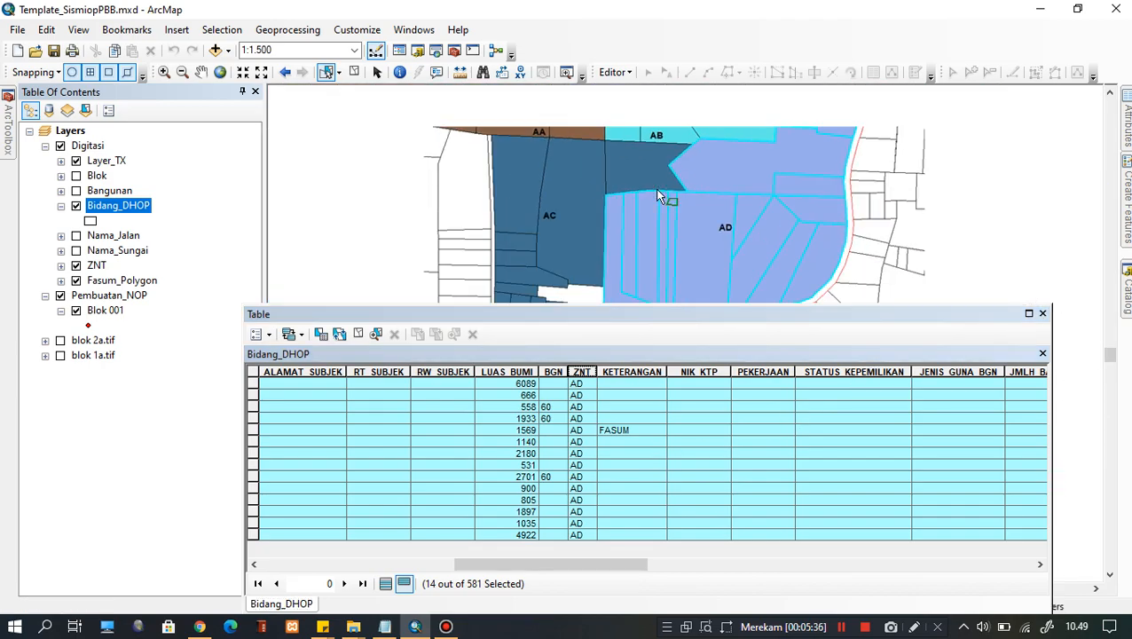
click(1043, 313)
Clear the selection and select all parcels of the dark-blue AC zone by outlining a polygon that crosses each of them
click(353, 72)
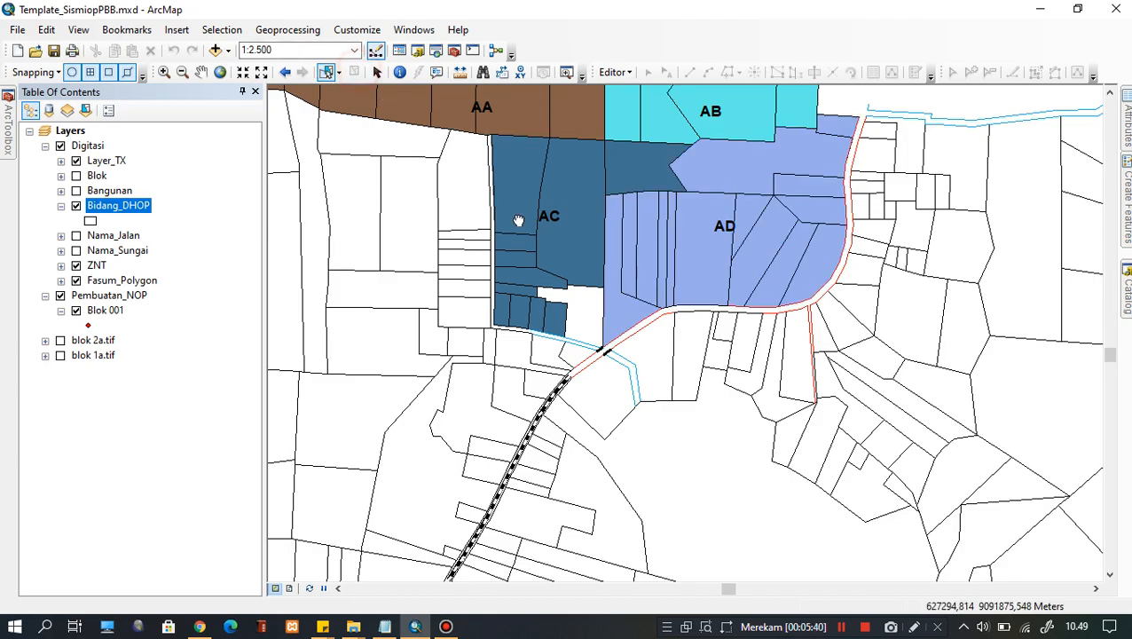
scroll(550, 232, down, 2)
click(512, 195)
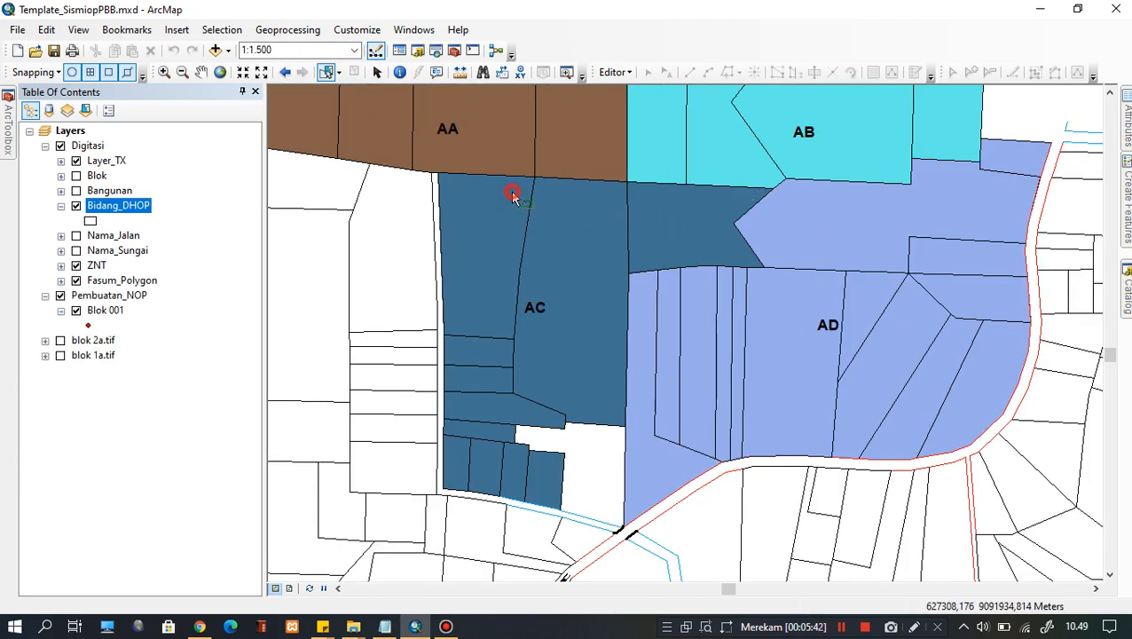
click(663, 206)
click(666, 241)
click(603, 263)
click(597, 405)
click(510, 412)
click(504, 454)
click(542, 477)
click(469, 475)
double_click(466, 251)
Open the Bidang_DHOP attribute table for the selected AC parcels and bring the ZNT field into view
right_click(135, 209)
click(215, 247)
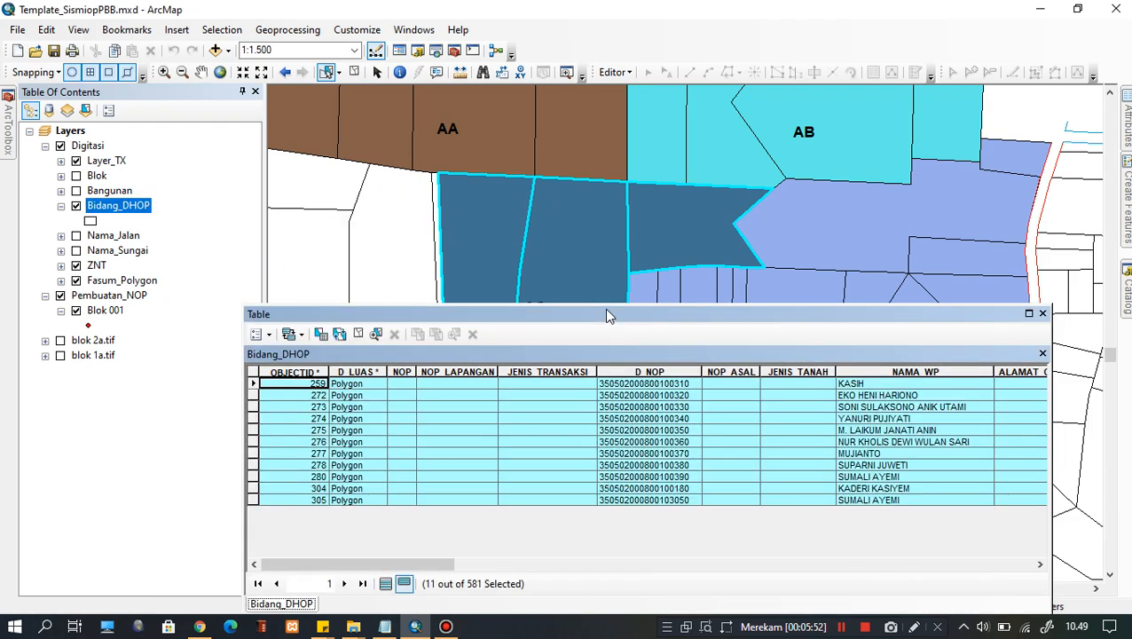
drag(434, 565, 677, 576)
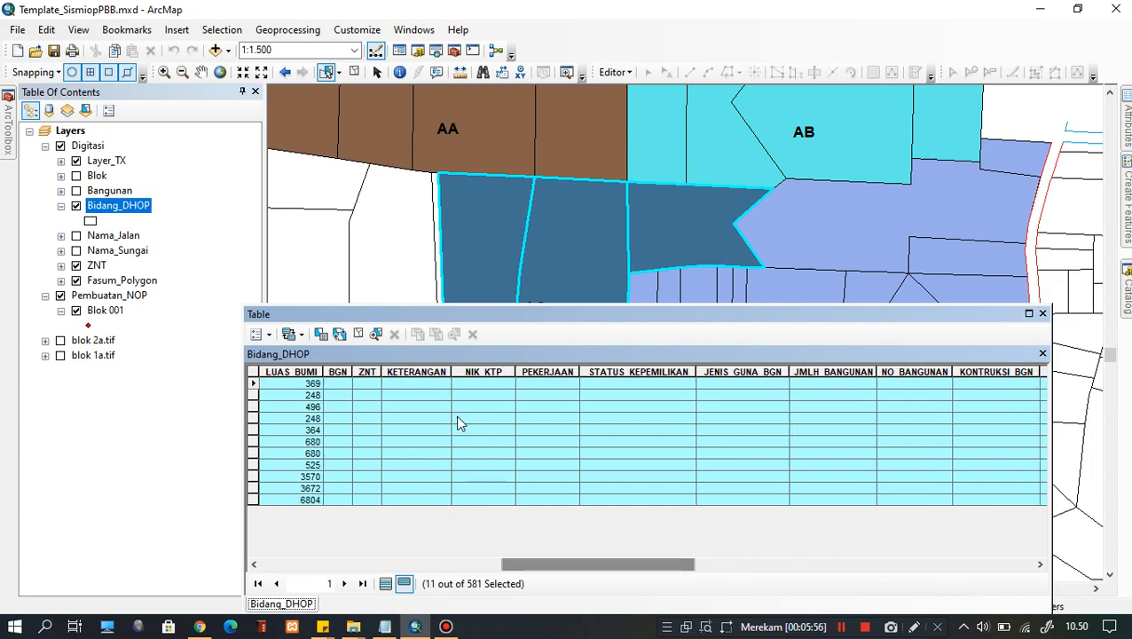
Set the ZNT field of the selected records to "AC" with the Field Calculator, and close the table
right_click(367, 372)
click(424, 476)
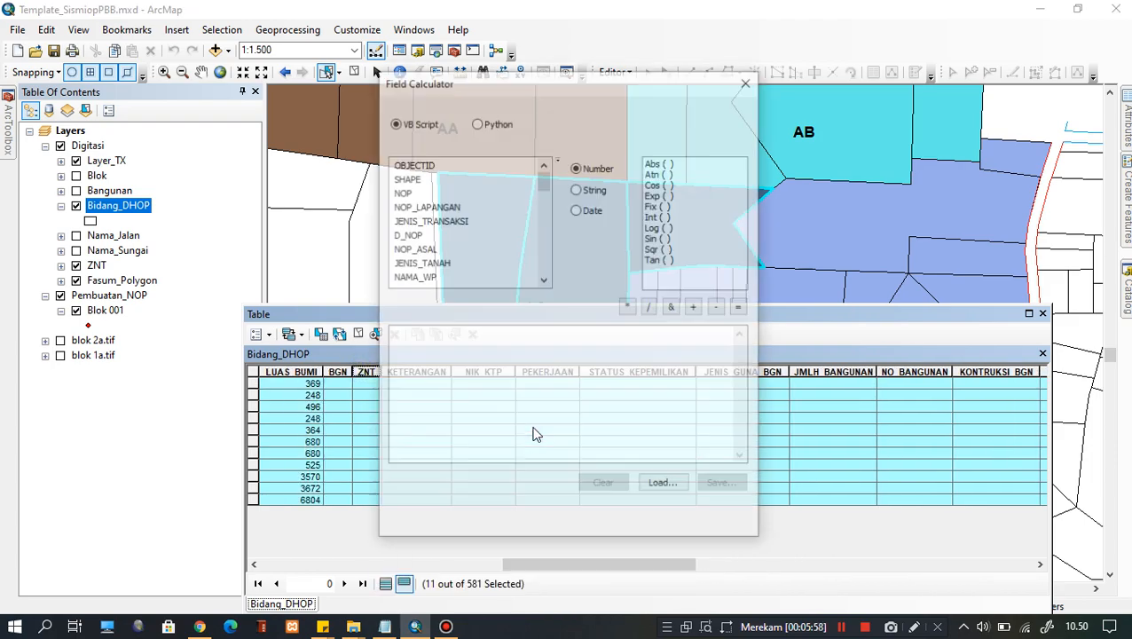
text(1)
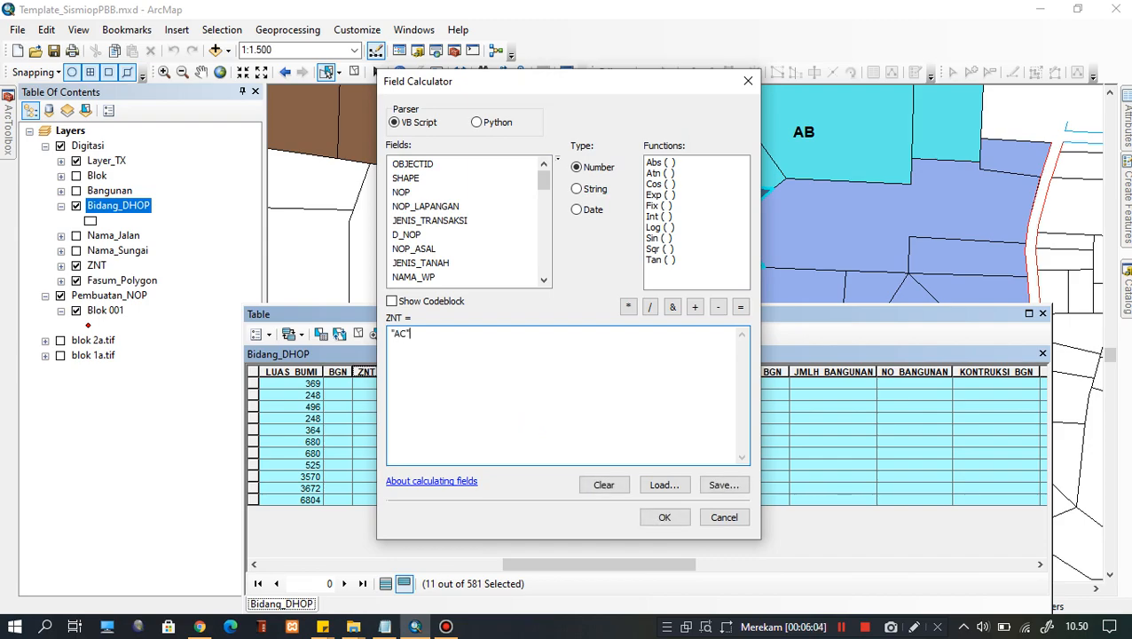
click(665, 517)
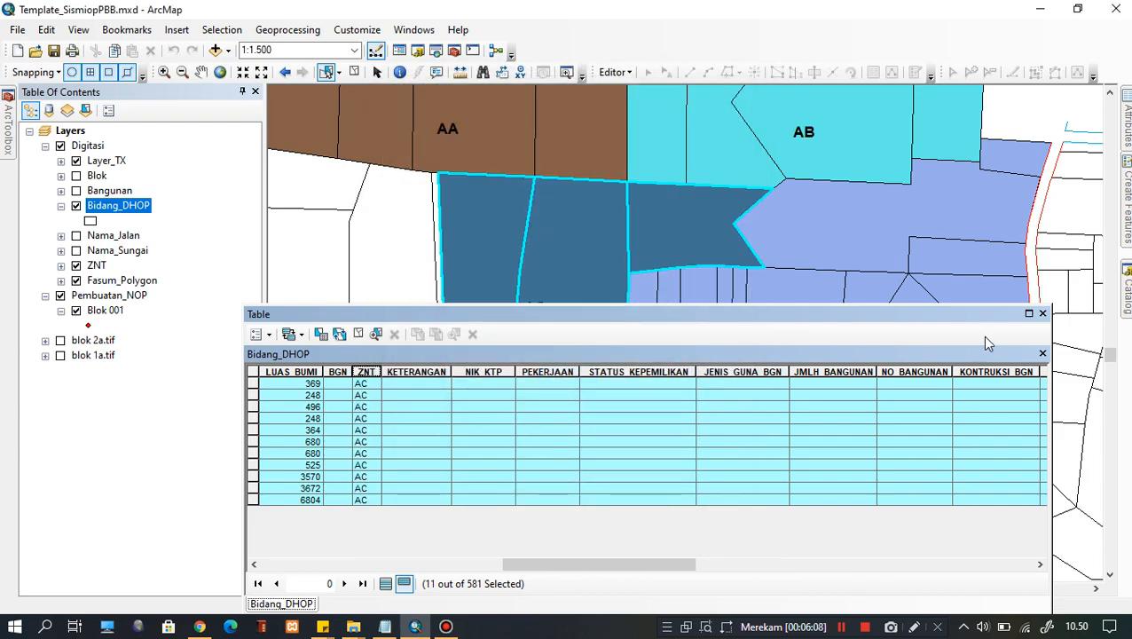
click(1043, 313)
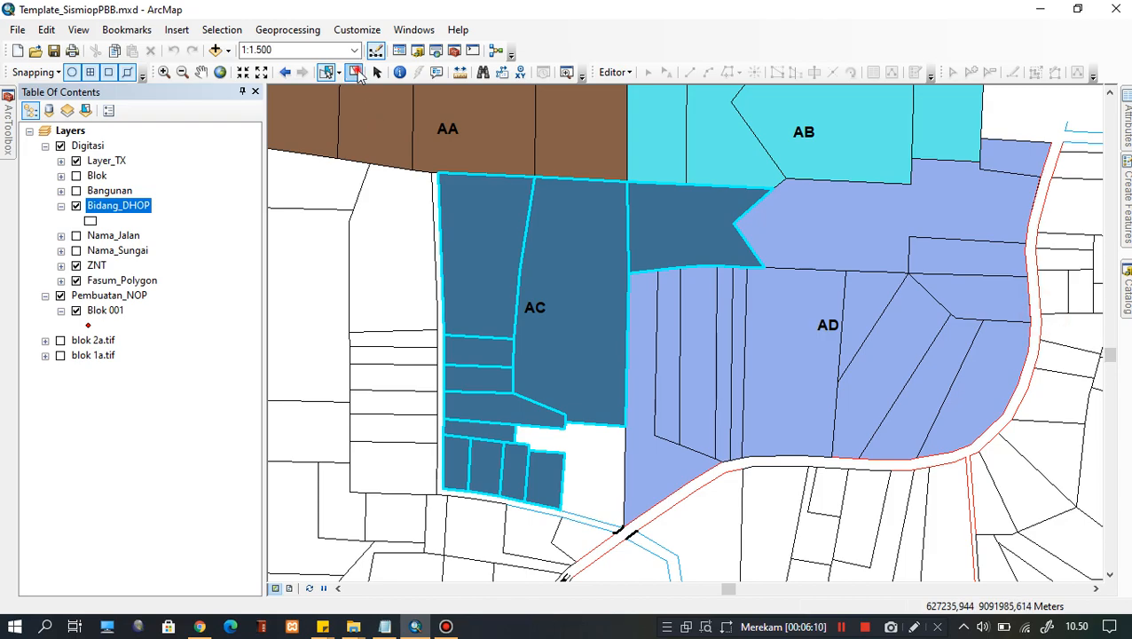
Clear the parcel selection and hide the ZNT zone layer so that only the parcel outlines are shown
click(354, 72)
scroll(749, 352, up, 2)
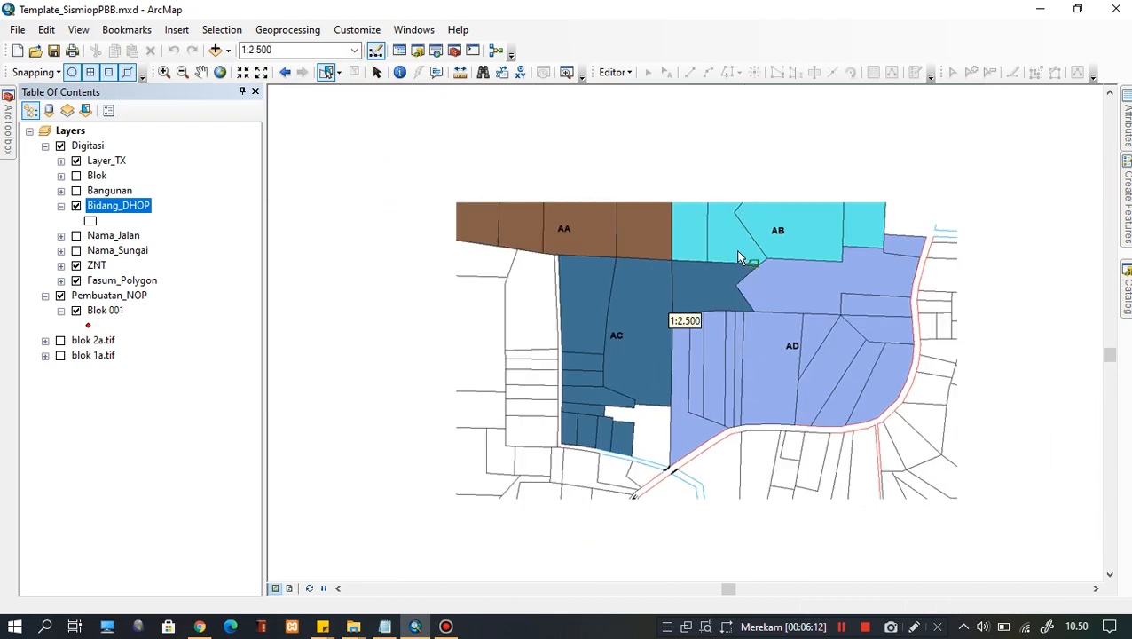
drag(736, 251, 685, 277)
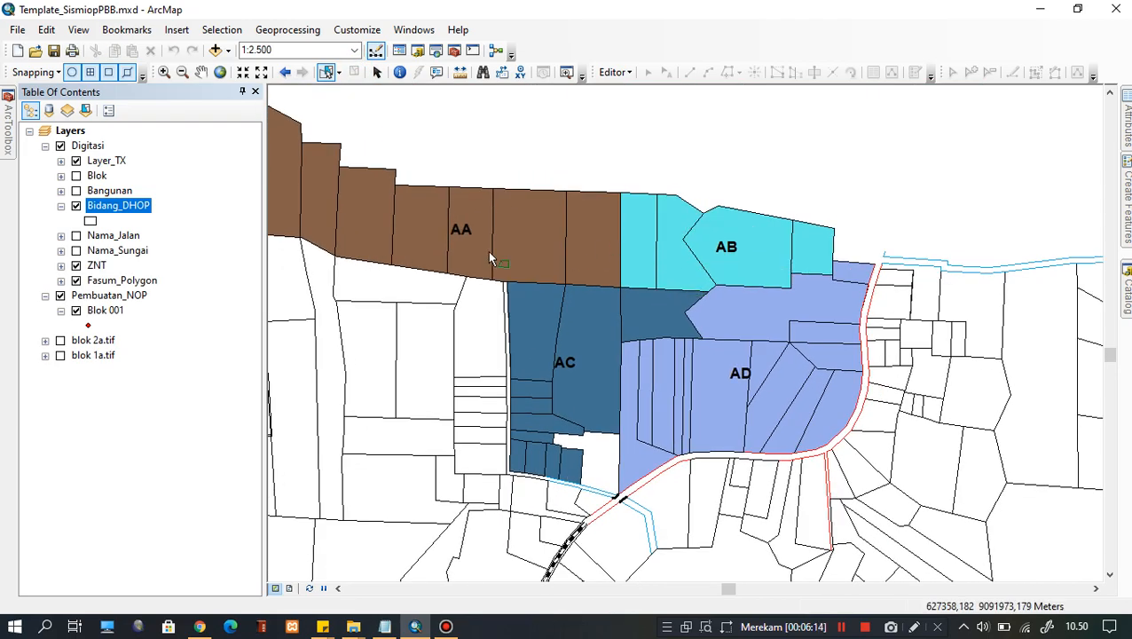
click(77, 265)
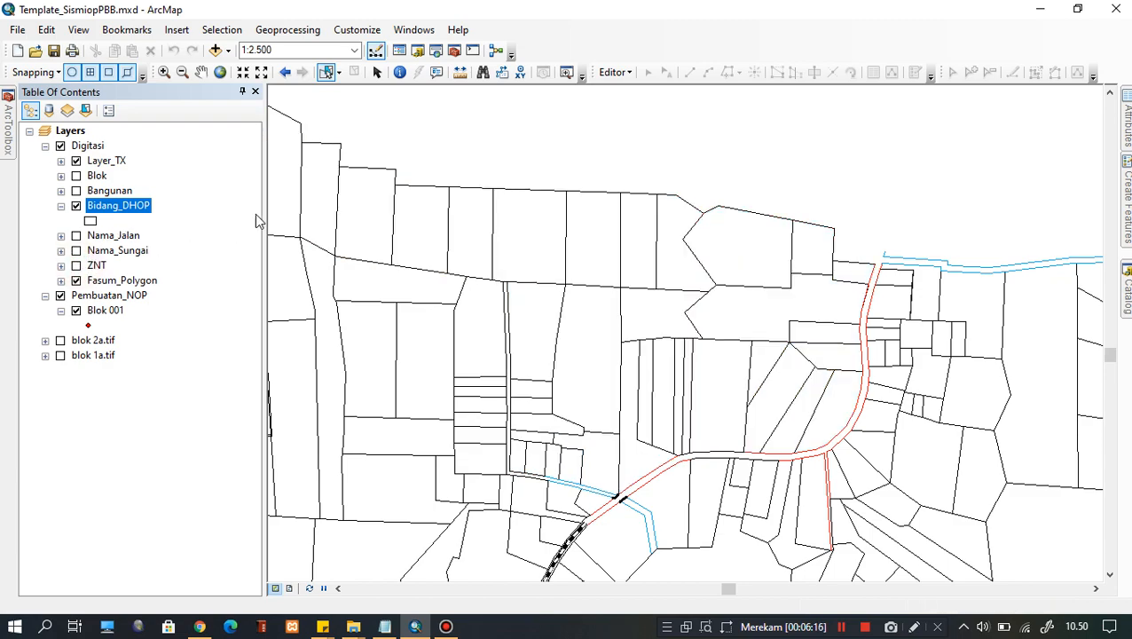
Identify parcels in different zones of the Bidang_DHOP layer to check their ZNT values
click(399, 72)
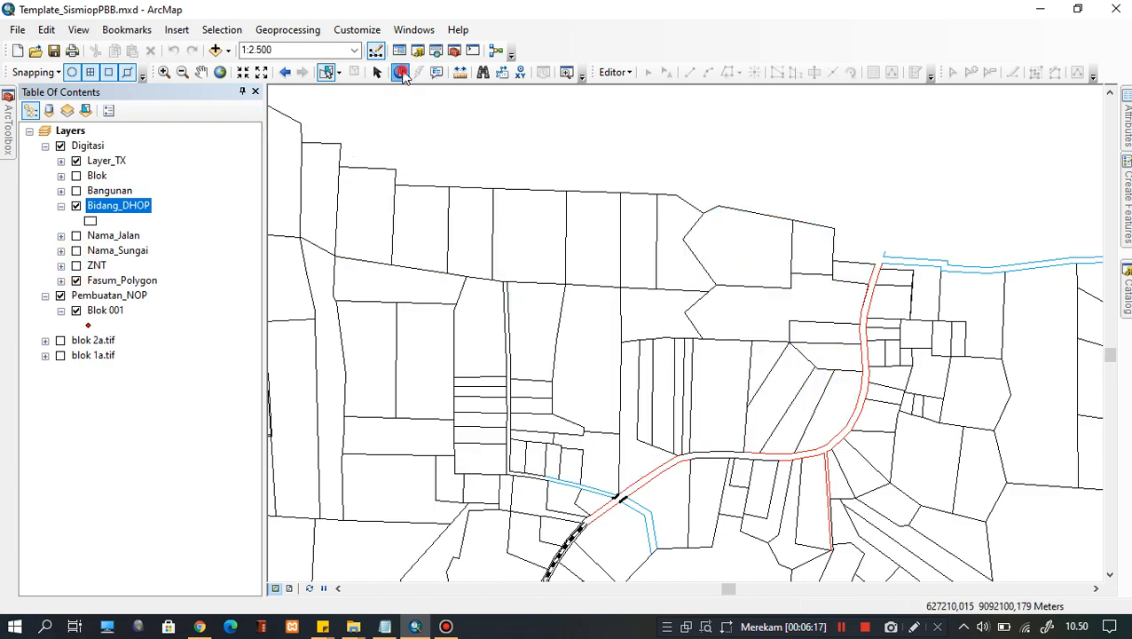
click(530, 240)
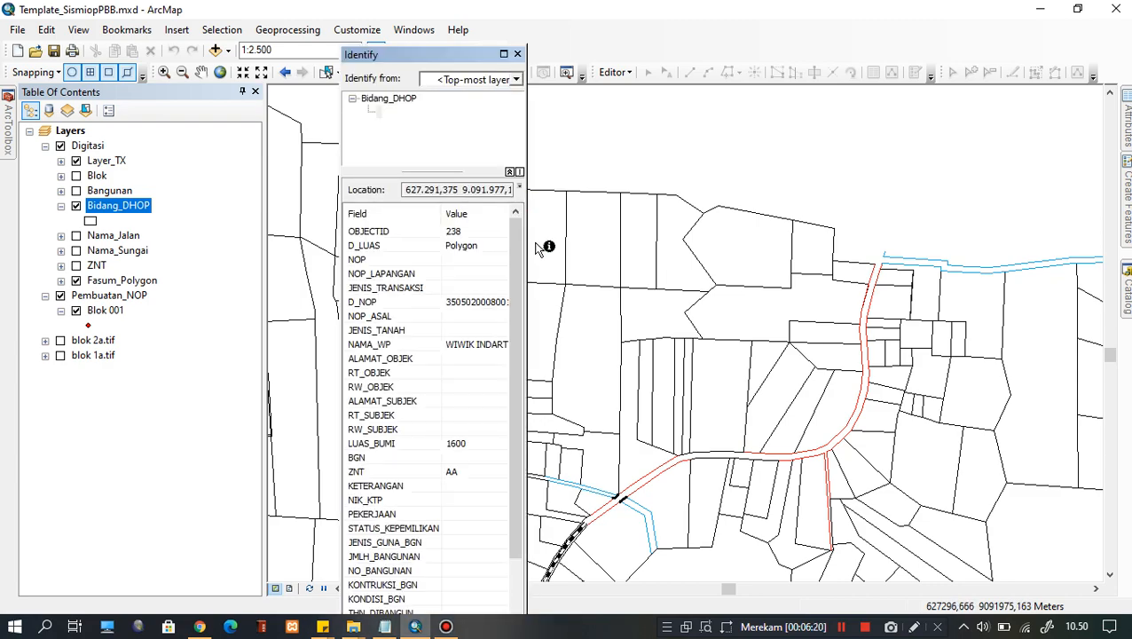
drag(515, 249, 515, 325)
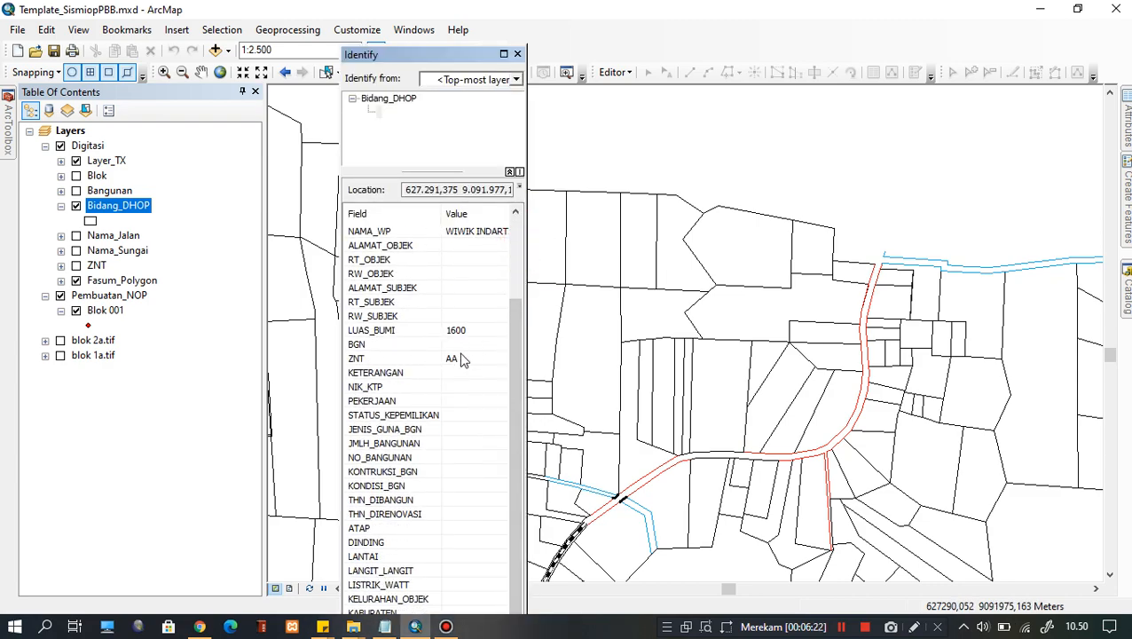
click(722, 398)
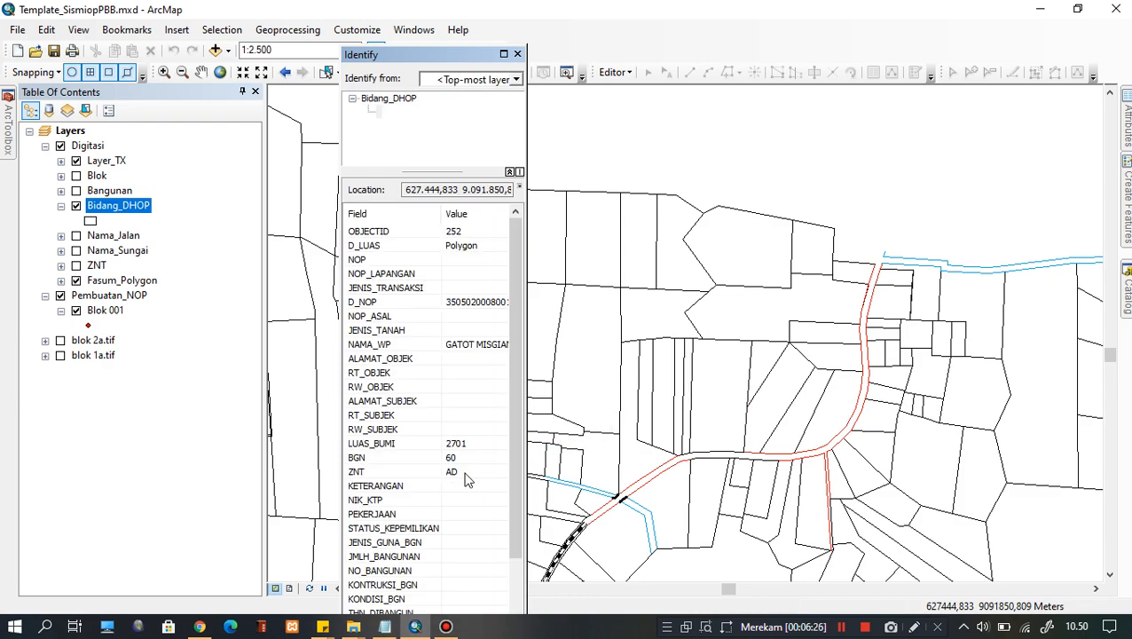
click(596, 459)
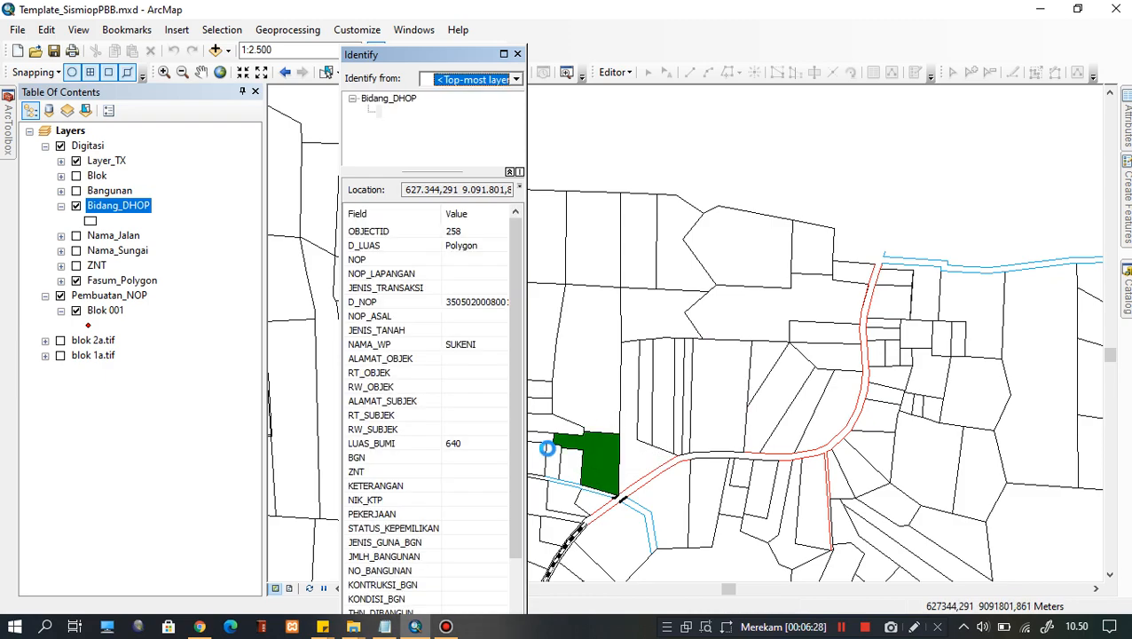
Compare against the ZNT zone layer, identify a parcel in the AC zone with that layer hidden, and close the Identify window
click(76, 265)
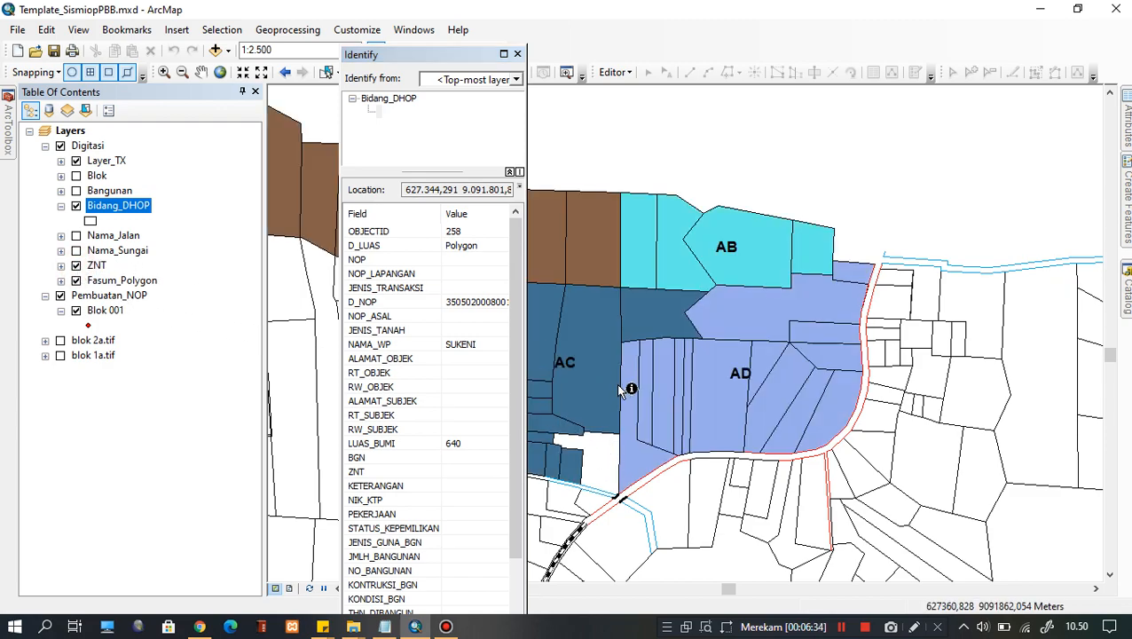
click(76, 265)
click(602, 387)
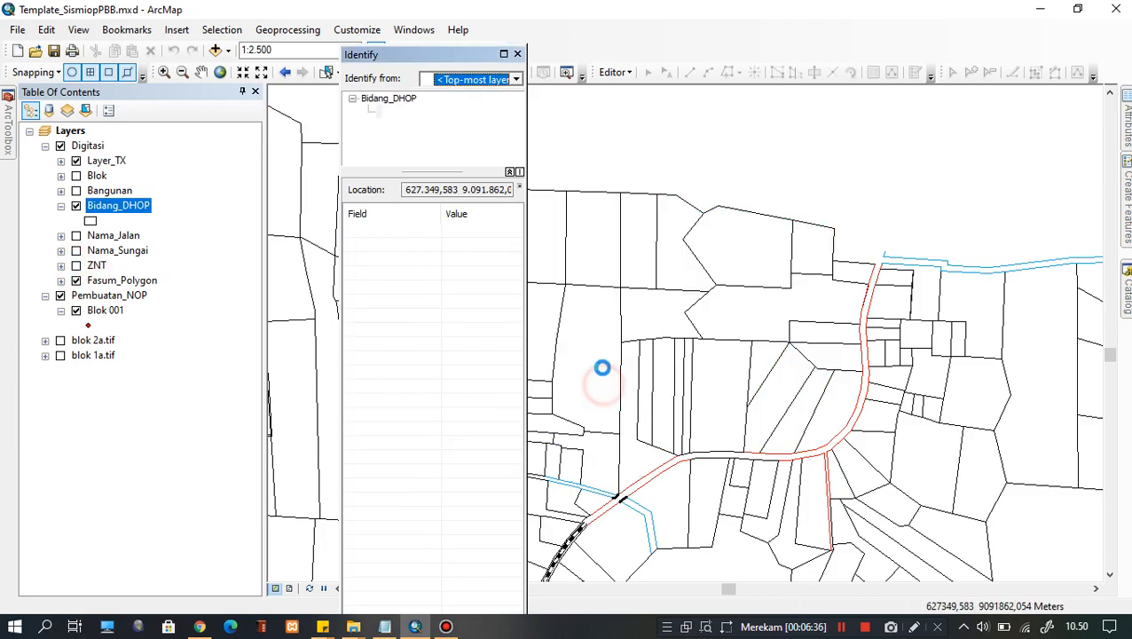
click(517, 55)
scroll(649, 342, down, 3)
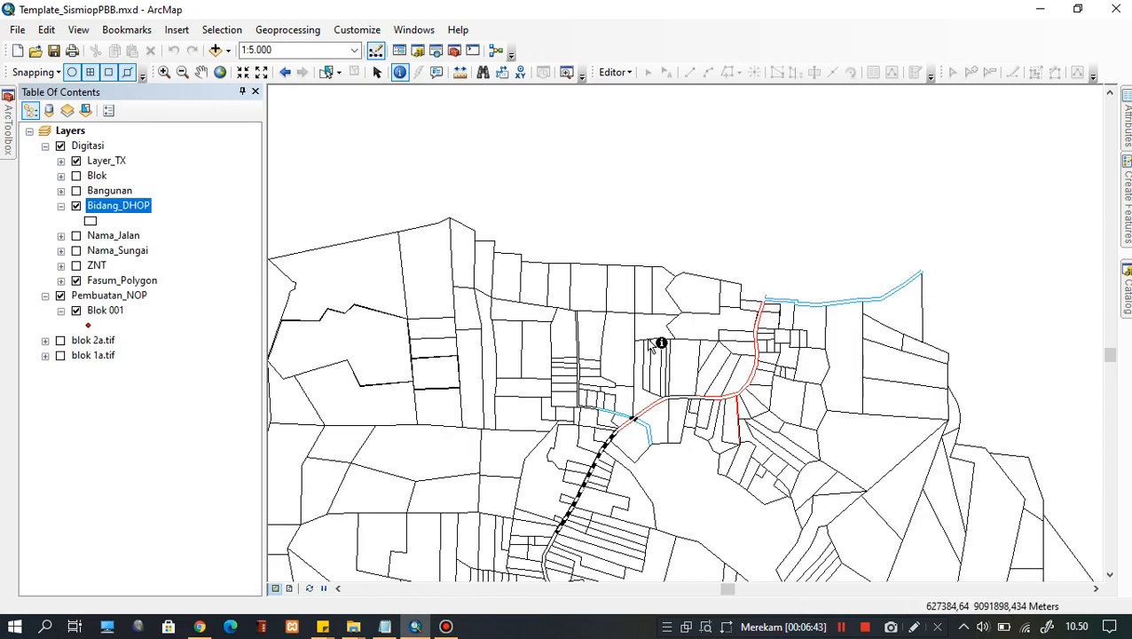
scroll(572, 305, down, 1)
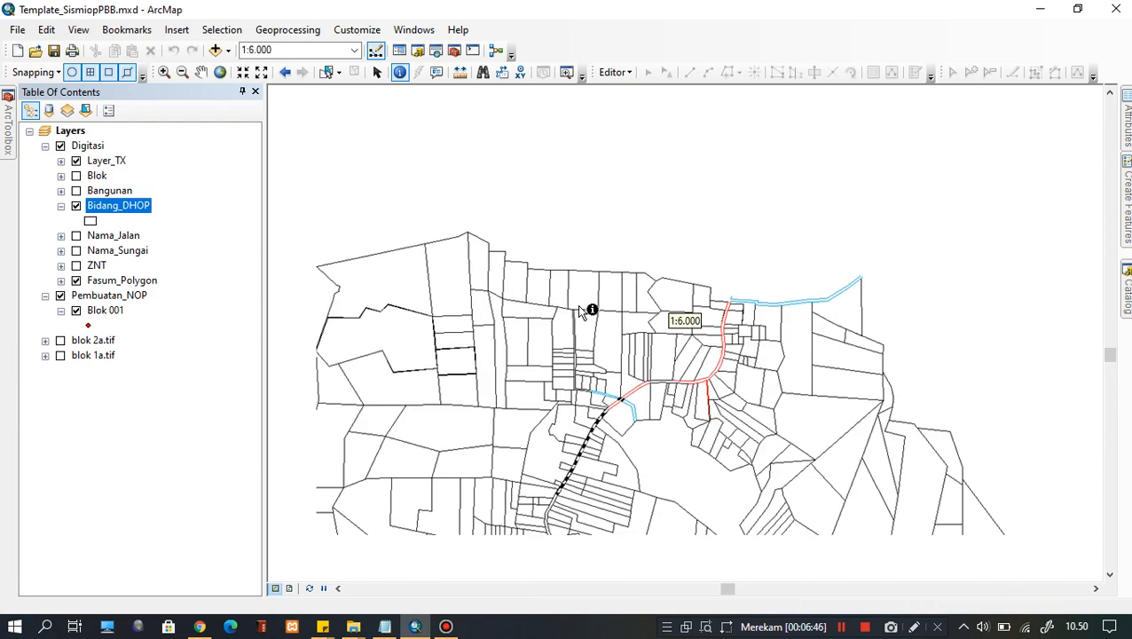
click(376, 72)
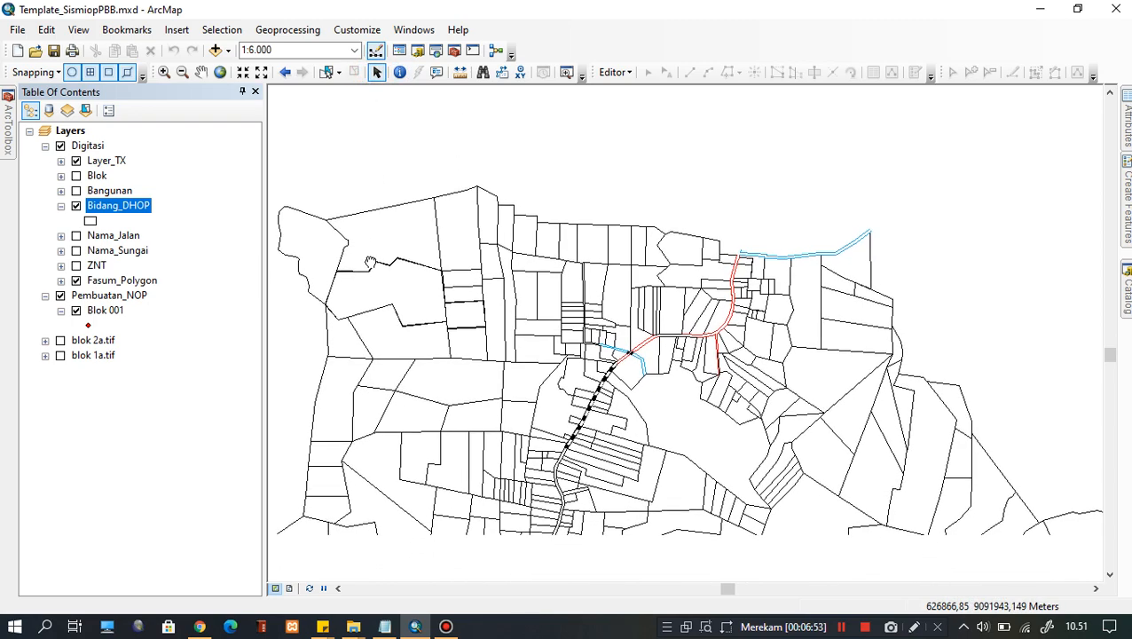
click(135, 282)
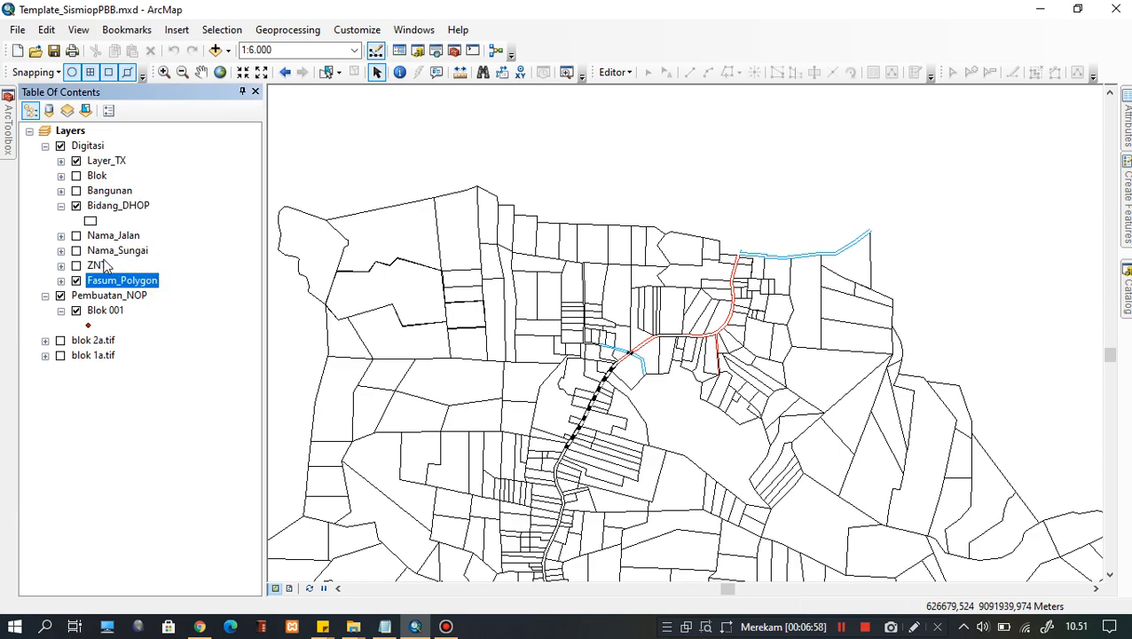
click(75, 205)
click(75, 206)
click(183, 205)
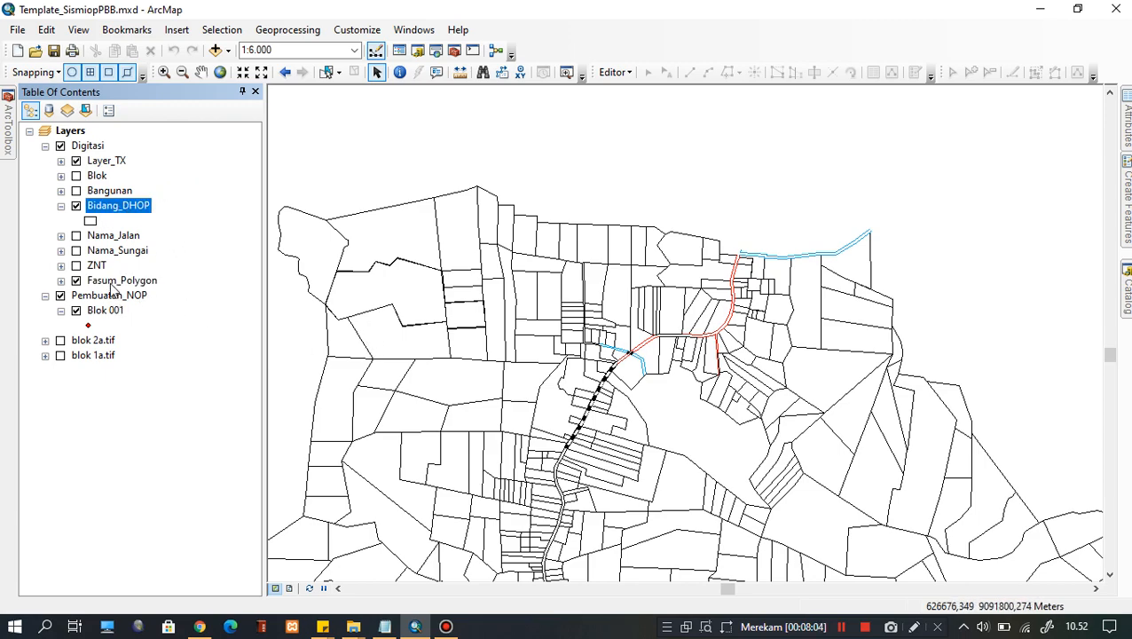
click(76, 206)
click(76, 206)
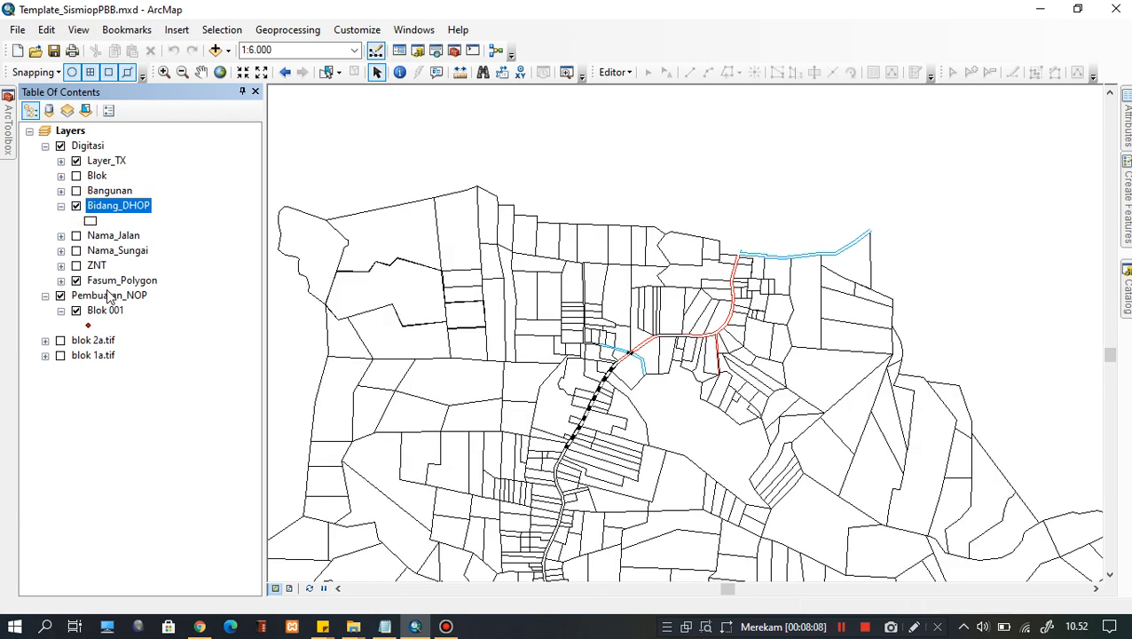
Open the Fasum_Polygon attribute table to check its fields, and close it
right_click(113, 283)
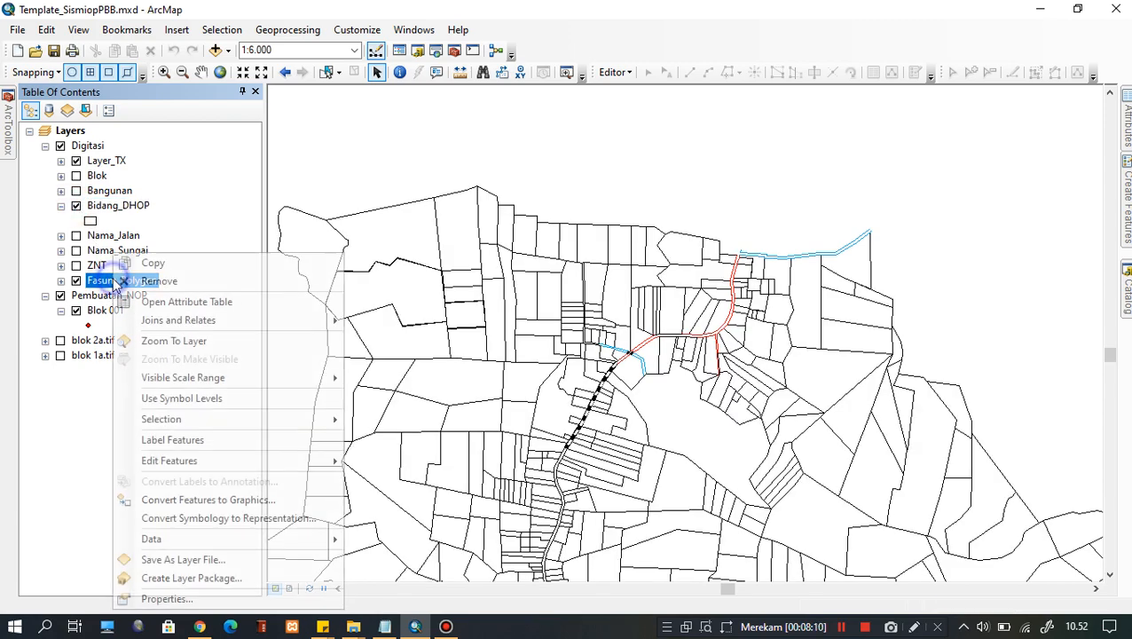
click(139, 304)
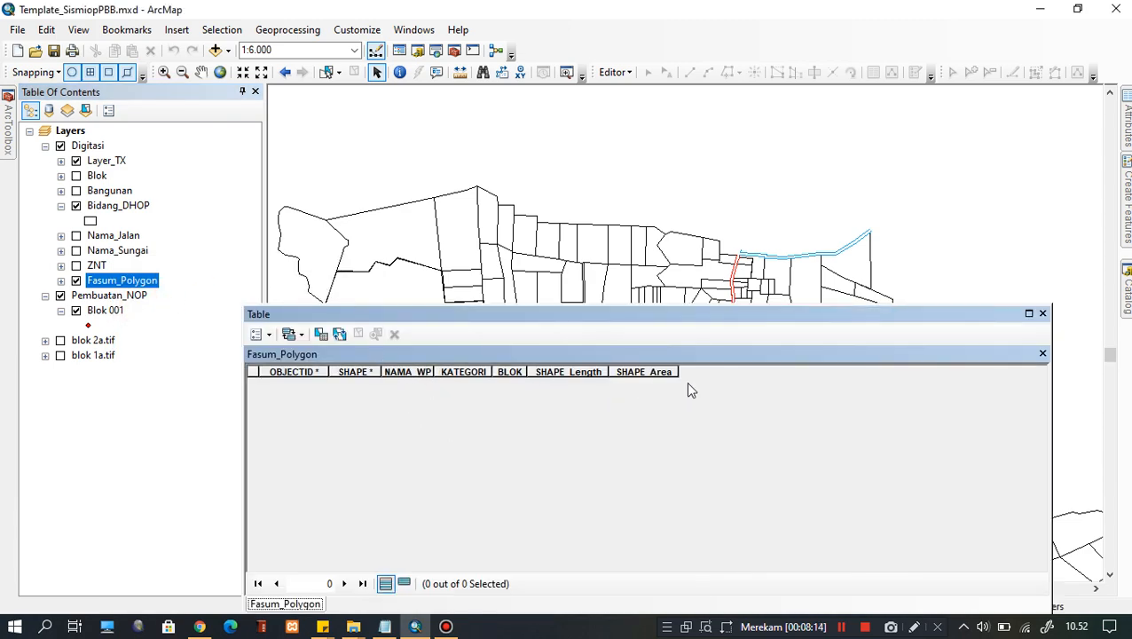
click(1043, 314)
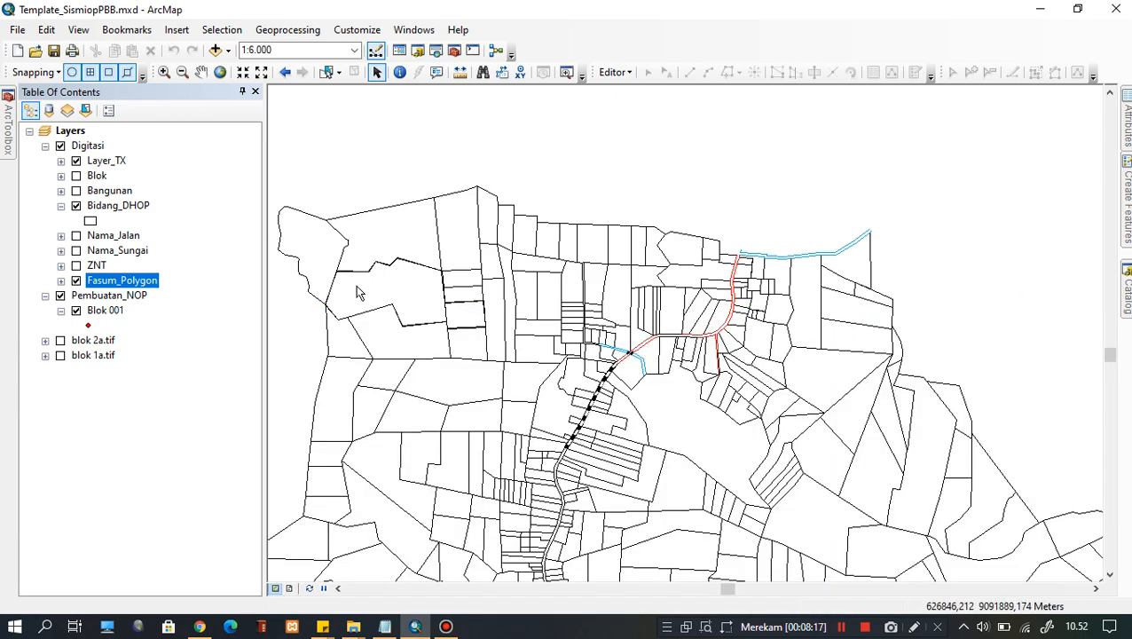
Open the Bidang_DHOP attribute table with all records shown, and bring the ZNT and KETERANGAN fields into view
click(113, 206)
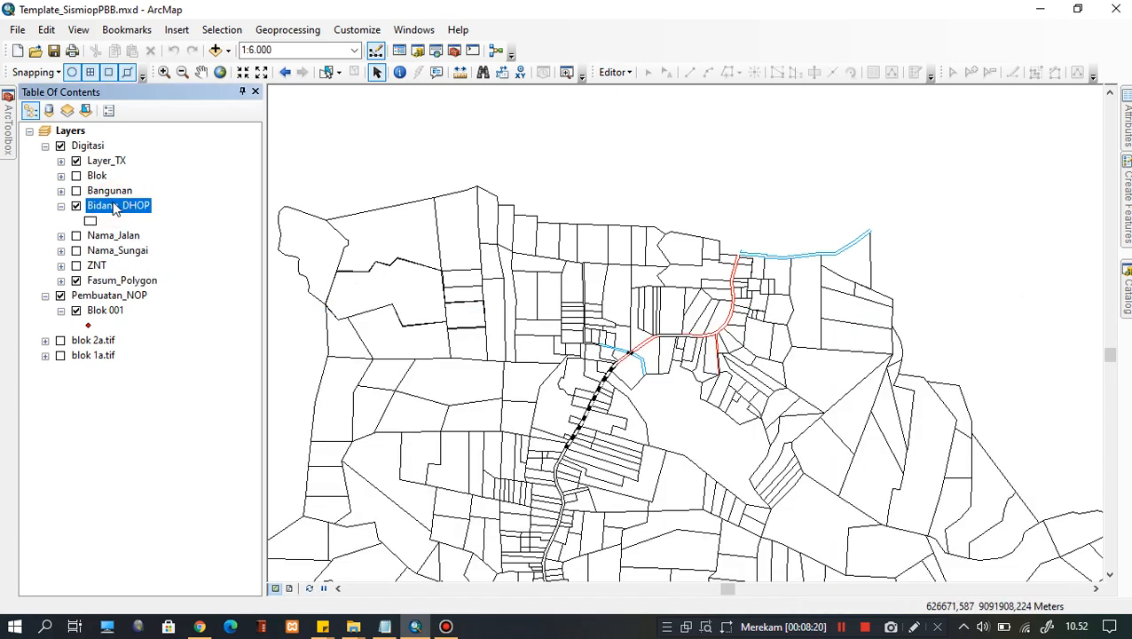
right_click(120, 207)
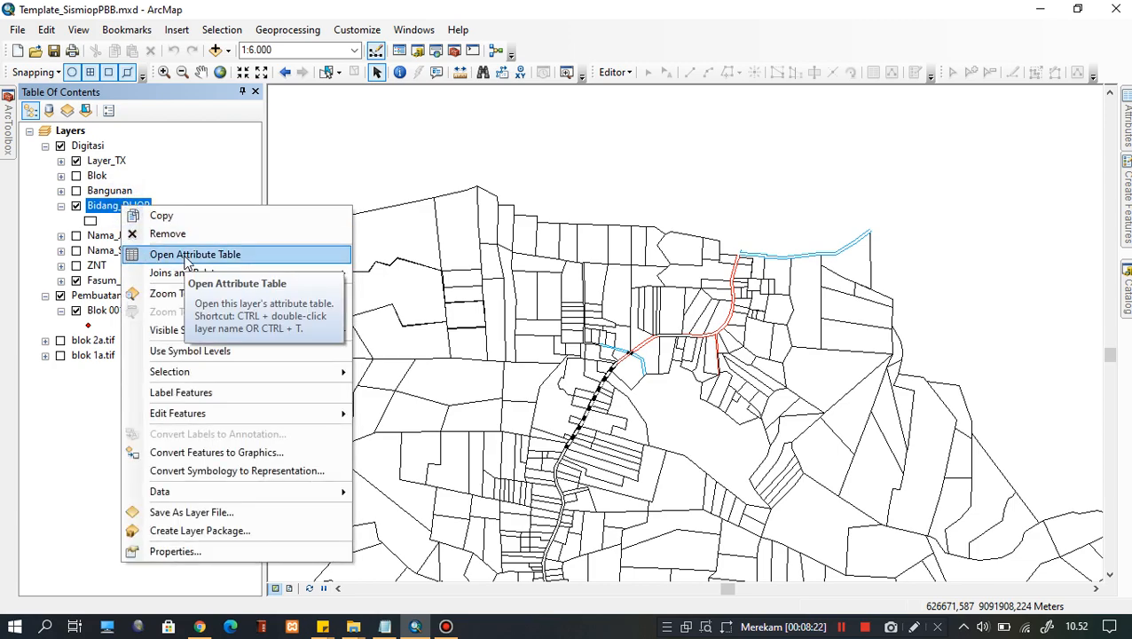
click(186, 255)
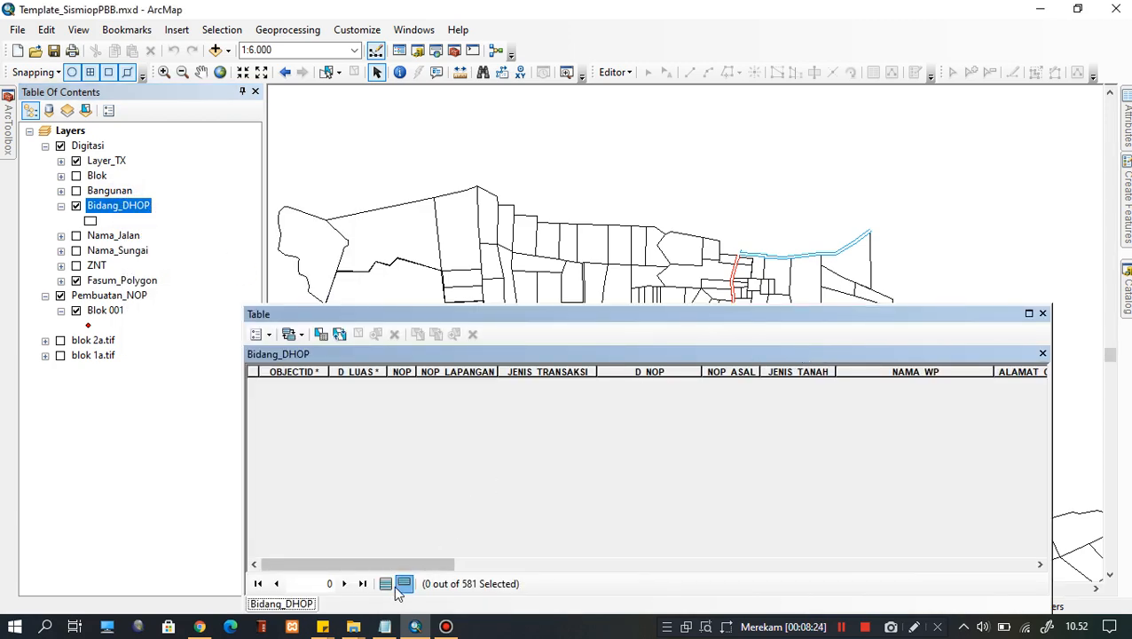
click(385, 582)
scroll(539, 425, down, 4)
scroll(577, 442, up, 3)
scroll(657, 463, up, 1)
scroll(683, 463, down, 6)
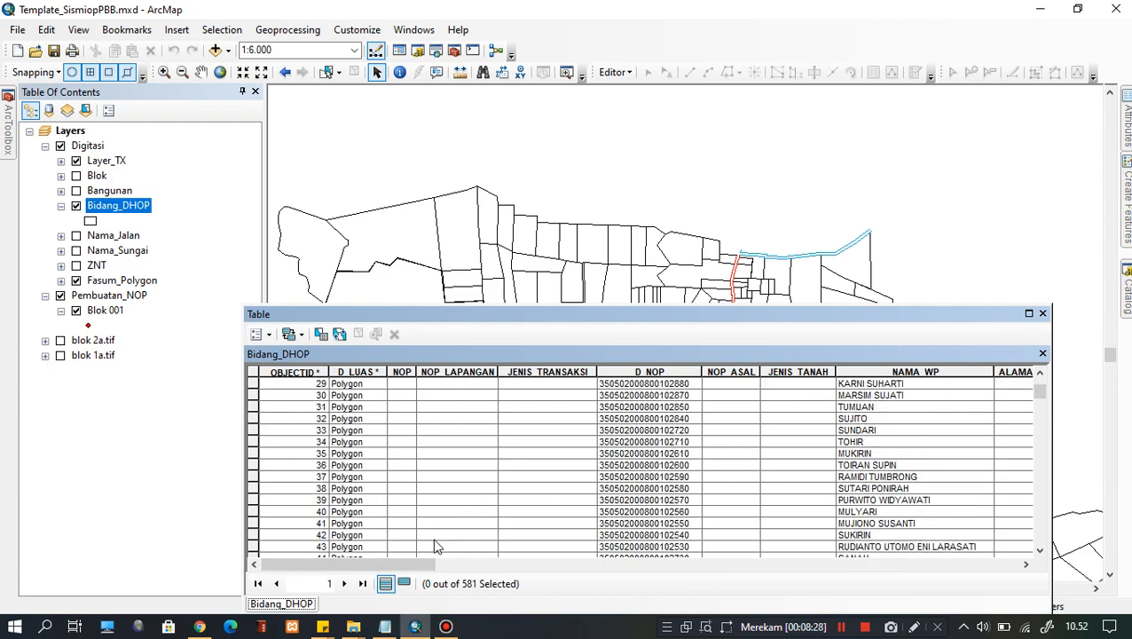
scroll(435, 546, up, 10)
drag(430, 565, 619, 574)
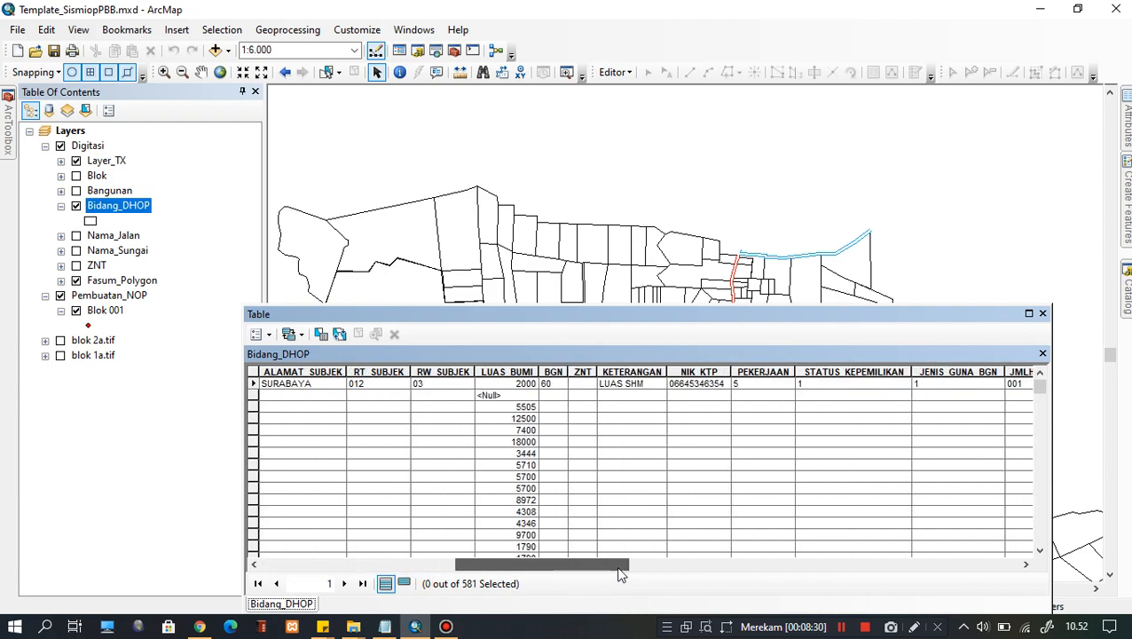
Look through the KETERANGAN column for a parcel marked FASUM and inspect that record's neighbouring fields
click(637, 423)
scroll(636, 423, down, 10)
scroll(652, 456, down, 15)
scroll(637, 468, down, 15)
scroll(638, 468, down, 15)
click(639, 456)
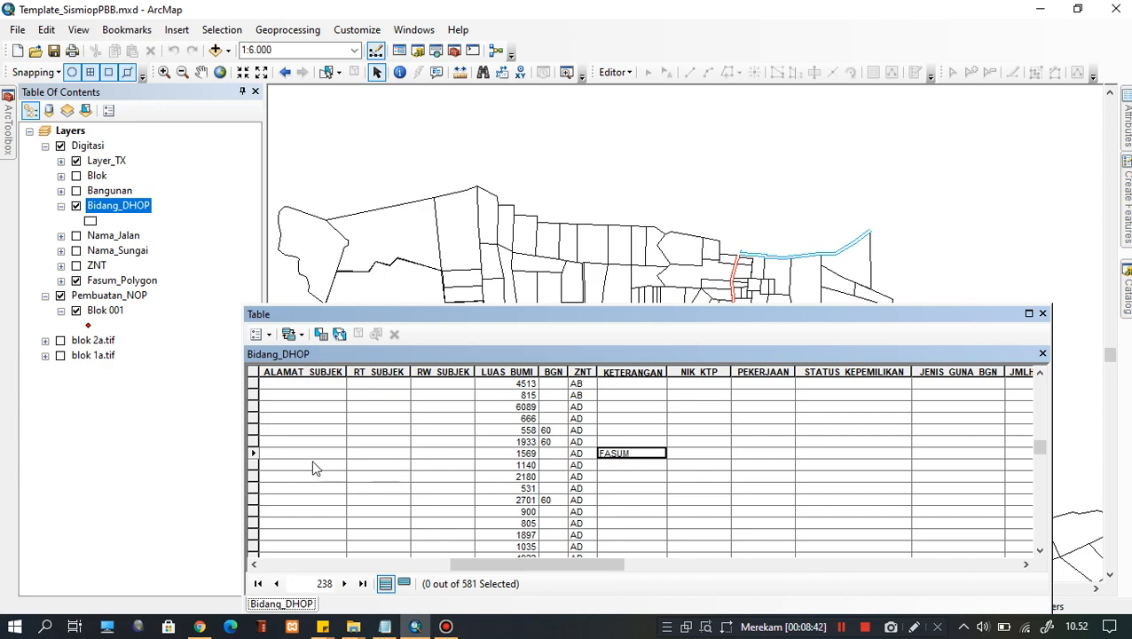
click(254, 454)
drag(546, 568, 577, 573)
click(455, 455)
click(546, 454)
Find another FASUM record further down the table, select it to check its NAMA_WP value, and clear the selection
scroll(528, 476, down, 10)
scroll(537, 484, down, 15)
scroll(536, 483, down, 15)
scroll(568, 489, up, 2)
click(548, 417)
click(544, 406)
click(252, 406)
drag(603, 567, 497, 574)
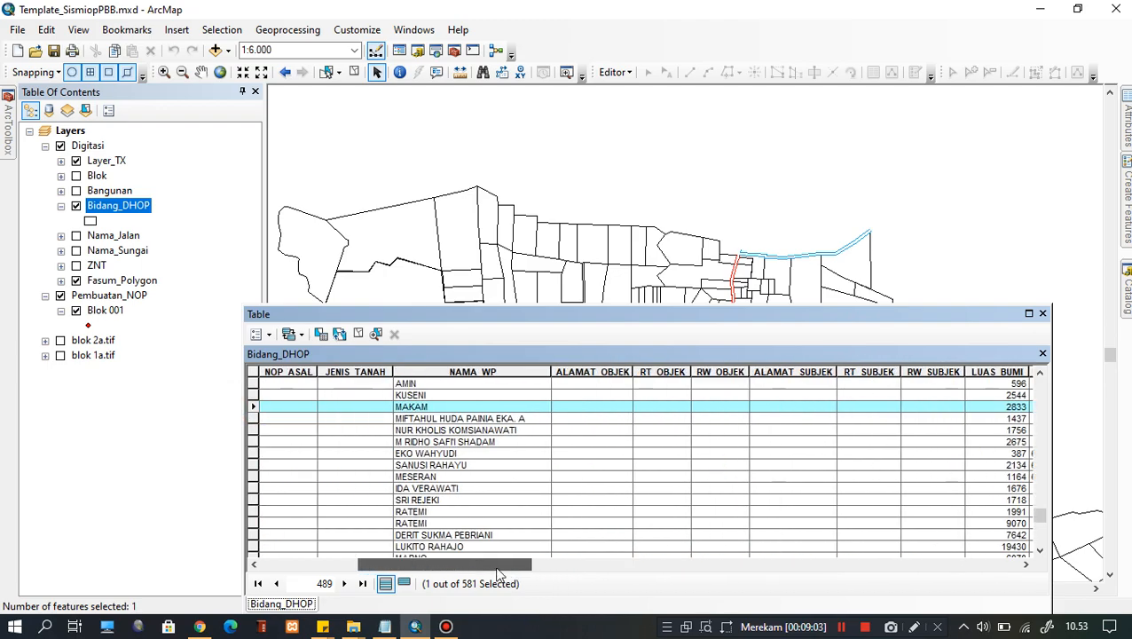
click(357, 333)
Review the object and subject address, RT and RW fields of the records around the FASUM parcel
drag(472, 566, 520, 566)
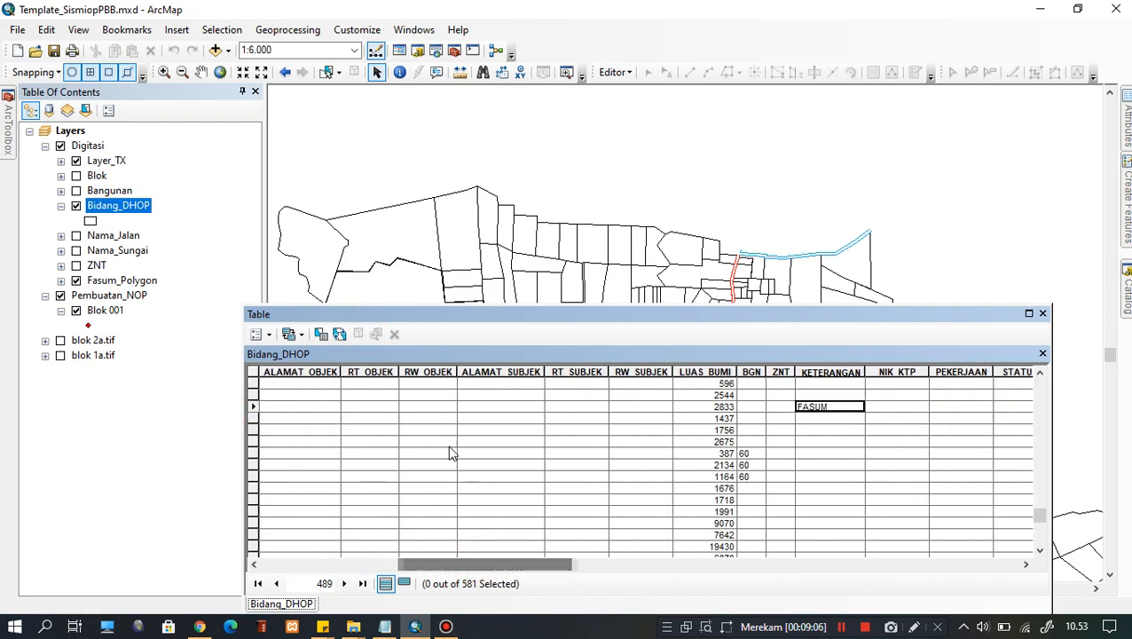
click(505, 407)
click(512, 476)
click(506, 419)
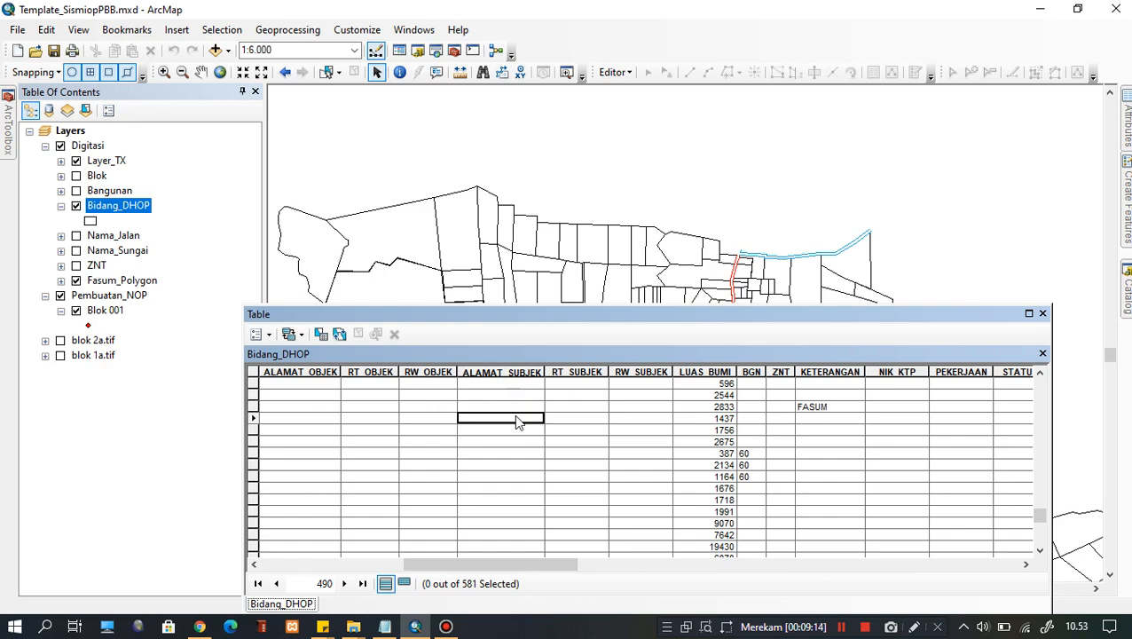
click(519, 498)
drag(522, 570, 533, 575)
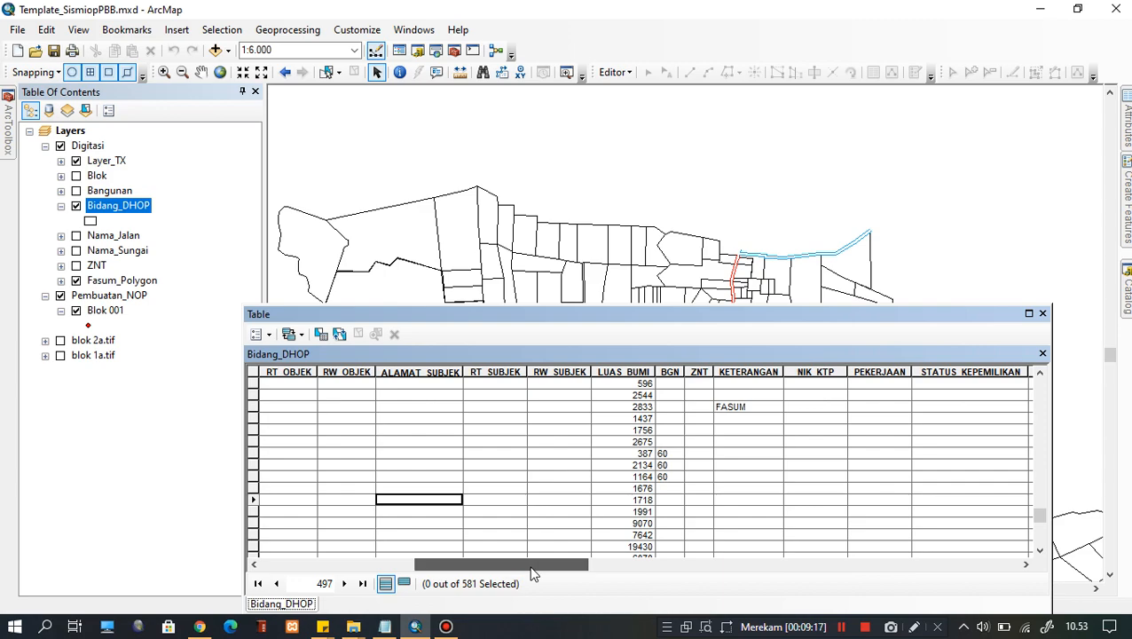
drag(533, 575, 505, 578)
click(480, 420)
click(533, 417)
click(581, 418)
click(637, 429)
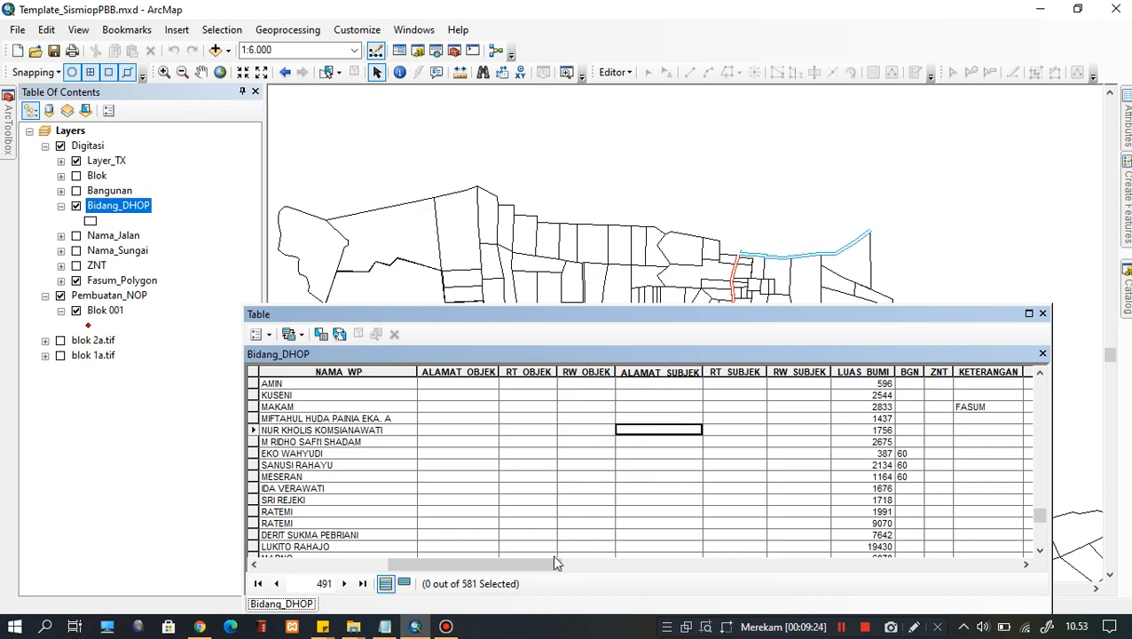
Examine the fields from RW_SUBJEK through KETERANGAN, NIK_KTP and PEKERJAAN to the building fields for the same group of records
drag(551, 564, 583, 564)
click(574, 405)
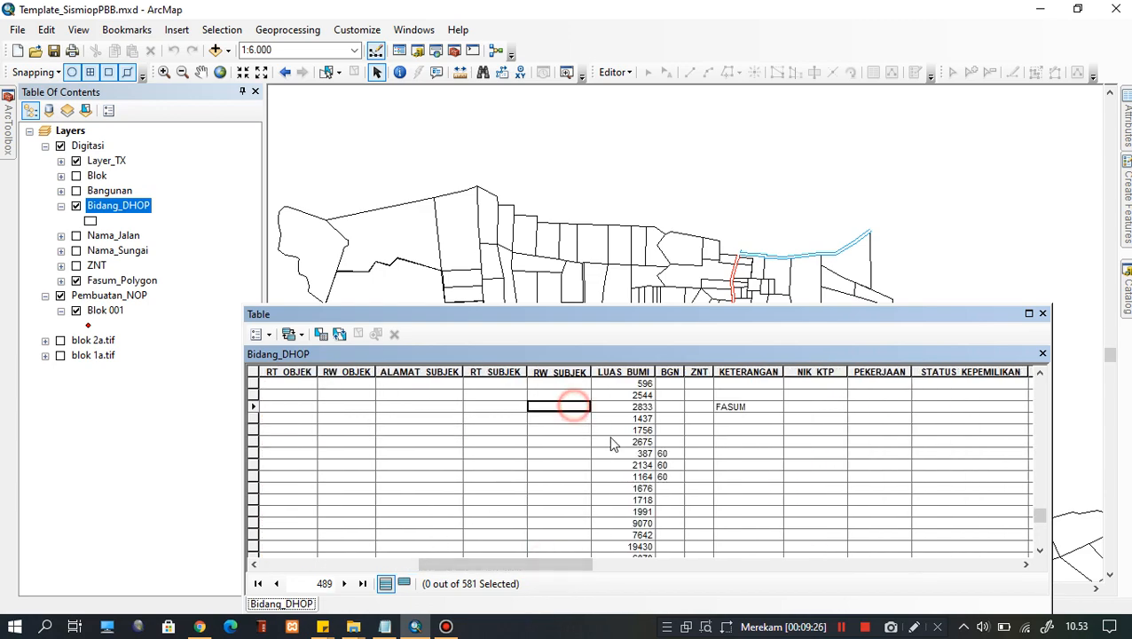
click(744, 432)
click(813, 426)
click(878, 417)
drag(573, 566, 642, 579)
click(622, 488)
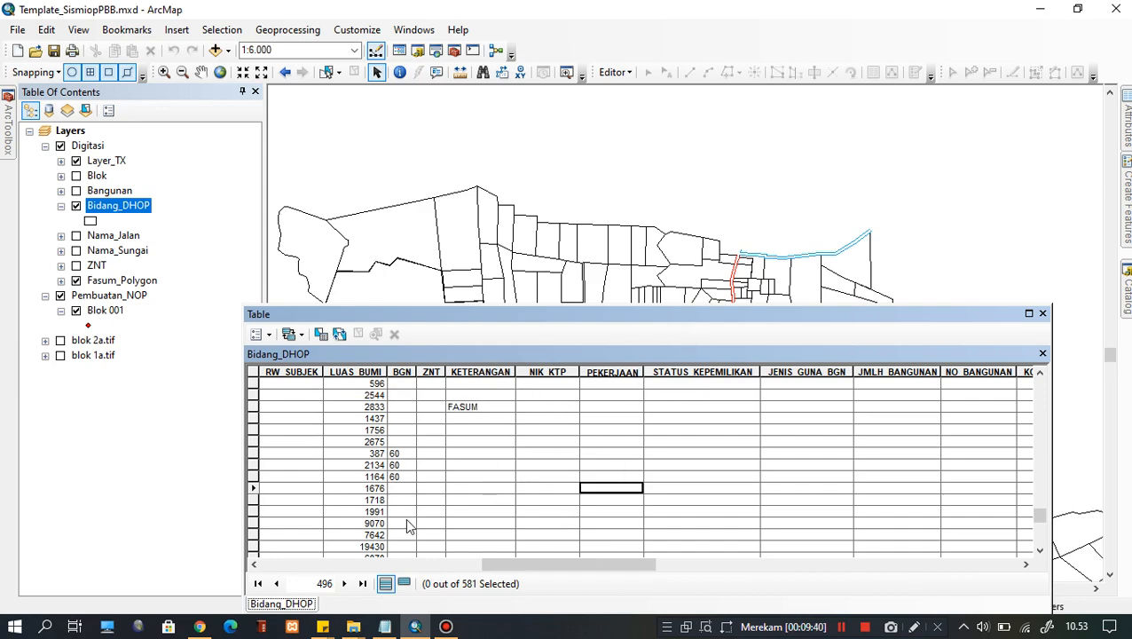
Return to the ALAMAT_OBJEK, RT_OBJEK and RW_OBJEK fields and check which cells of the listed parcels still need filling
drag(606, 564, 508, 526)
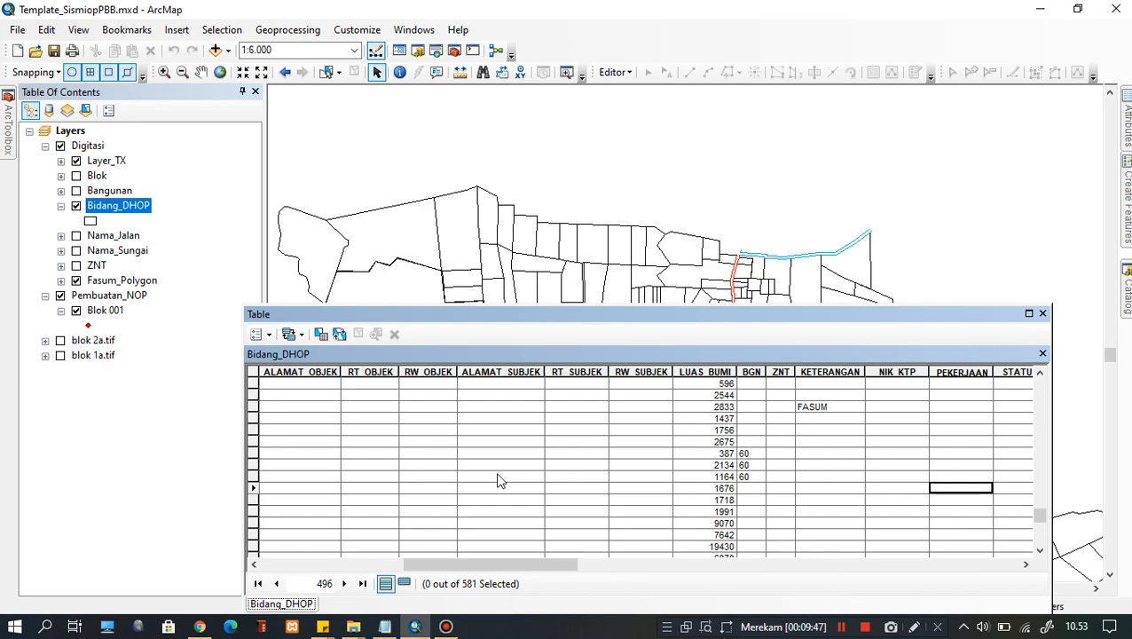
click(497, 477)
drag(547, 568, 514, 568)
click(535, 488)
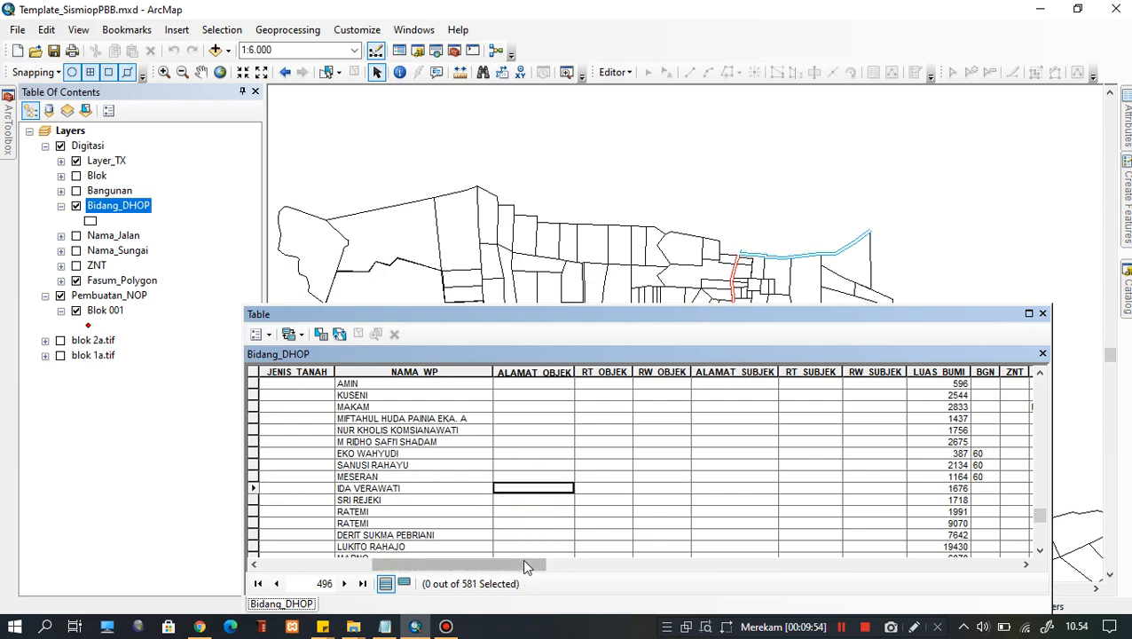
click(646, 432)
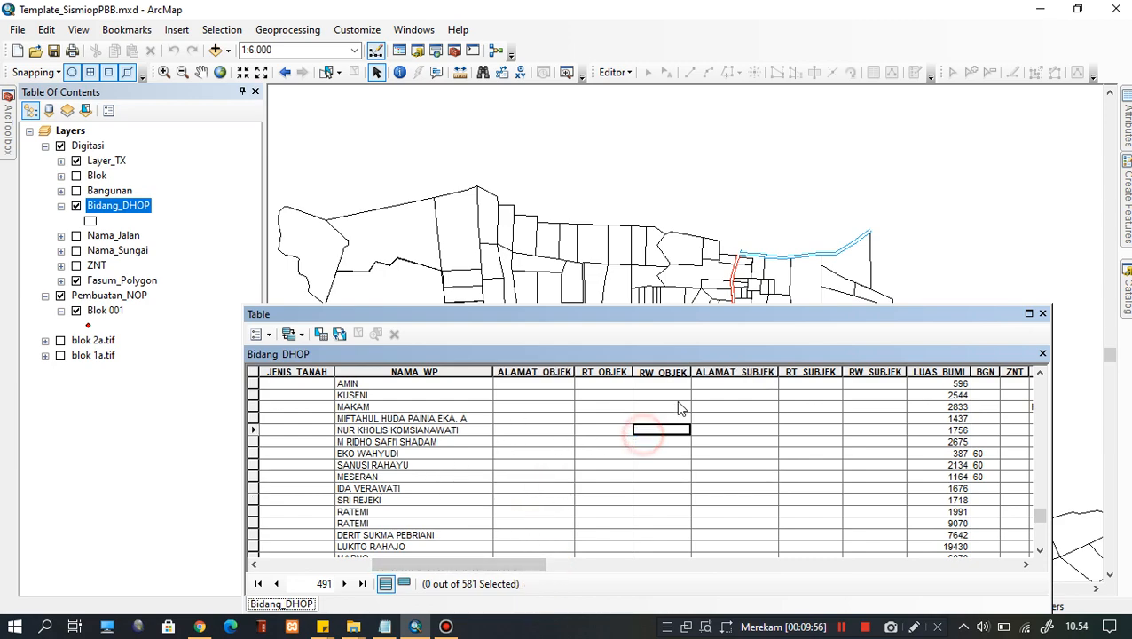
click(605, 442)
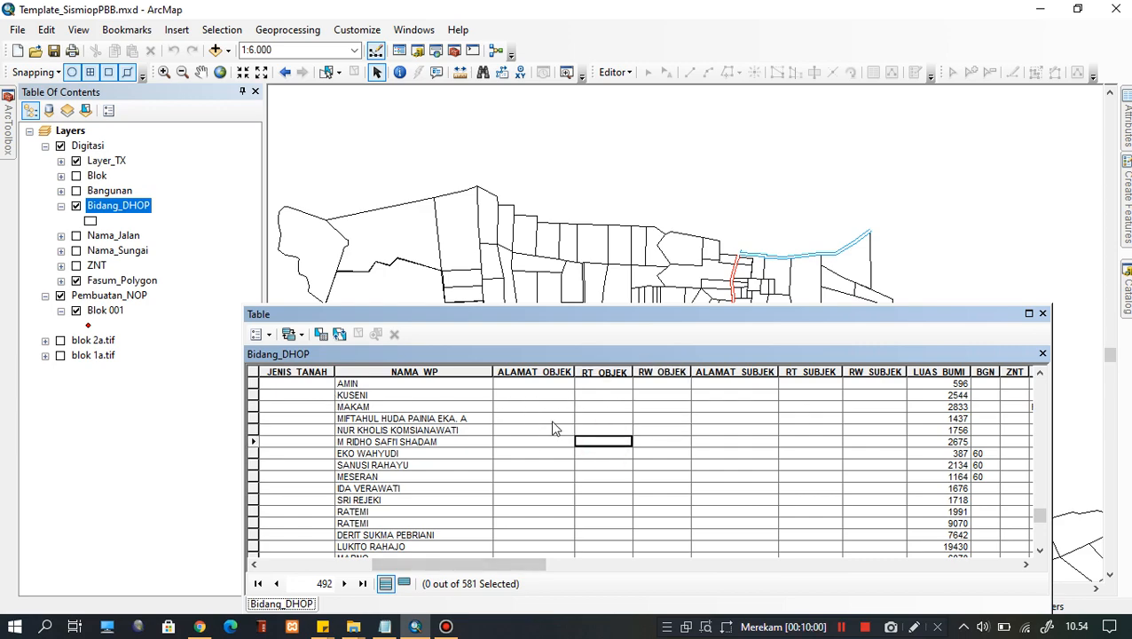
click(608, 475)
click(608, 440)
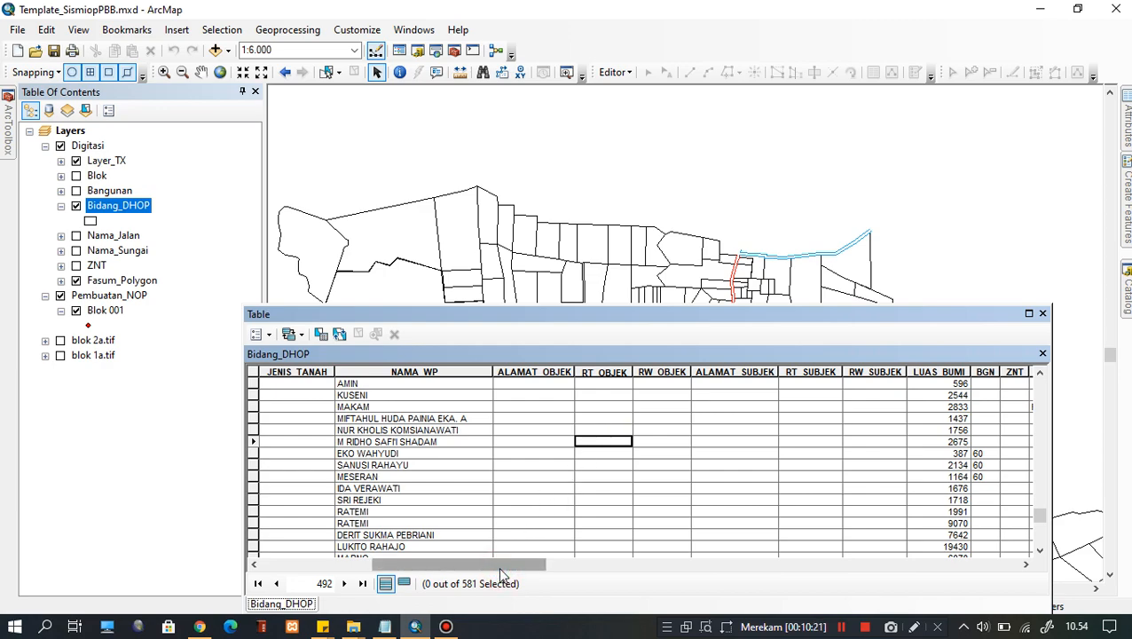
drag(500, 565, 529, 572)
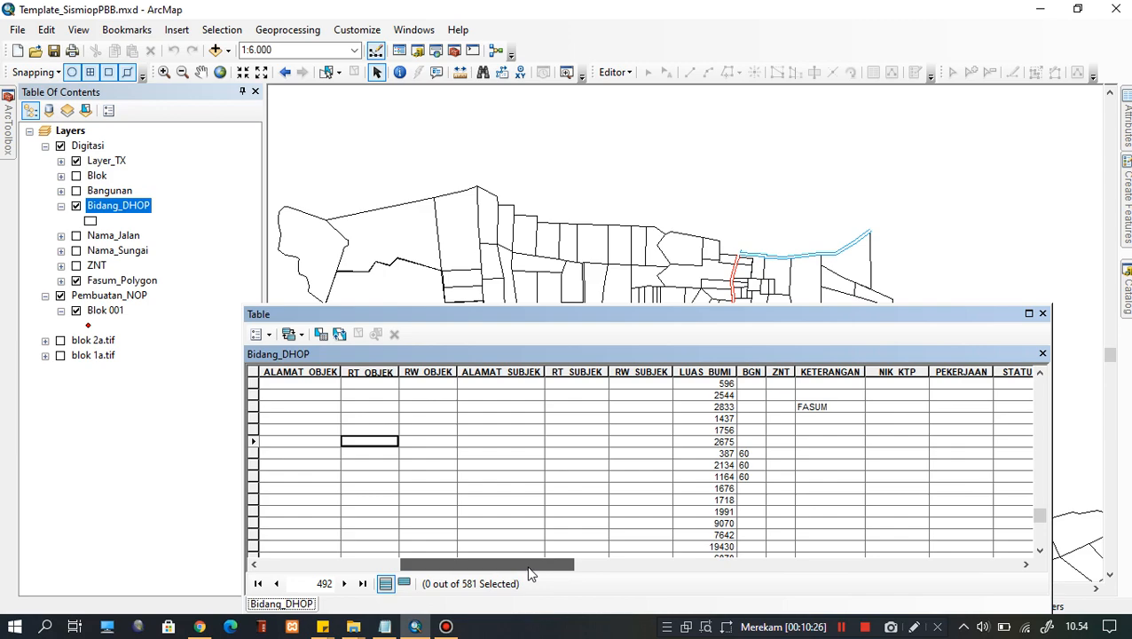
Check the empty ZNT and KETERANGAN cells of the records around the FASUM parcel
drag(529, 572, 505, 568)
click(770, 432)
click(562, 439)
click(382, 474)
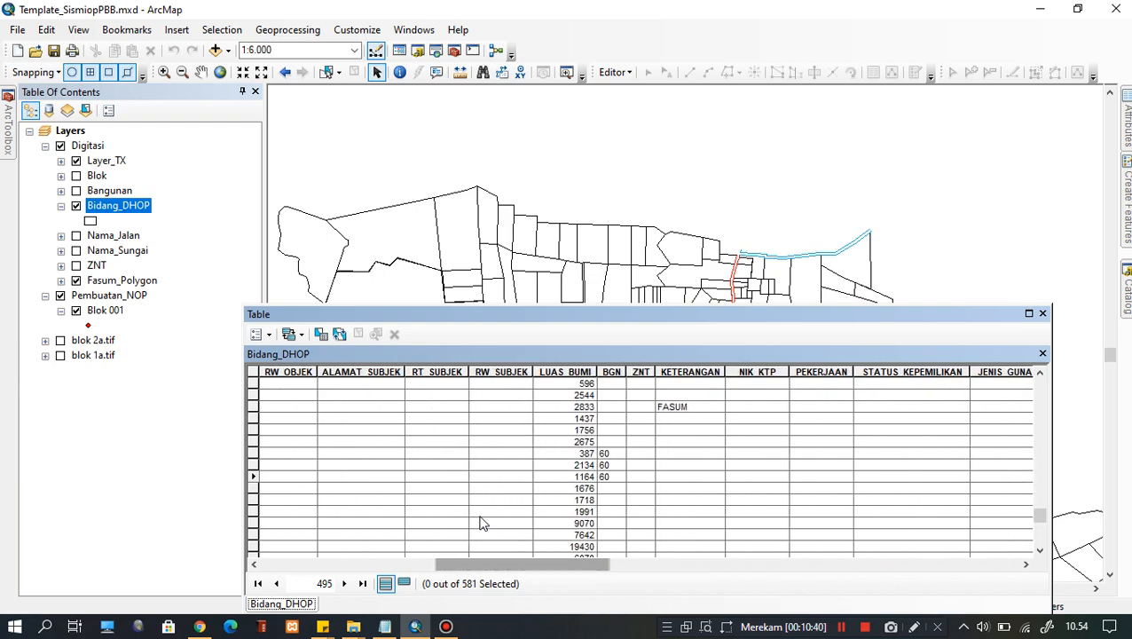
click(648, 432)
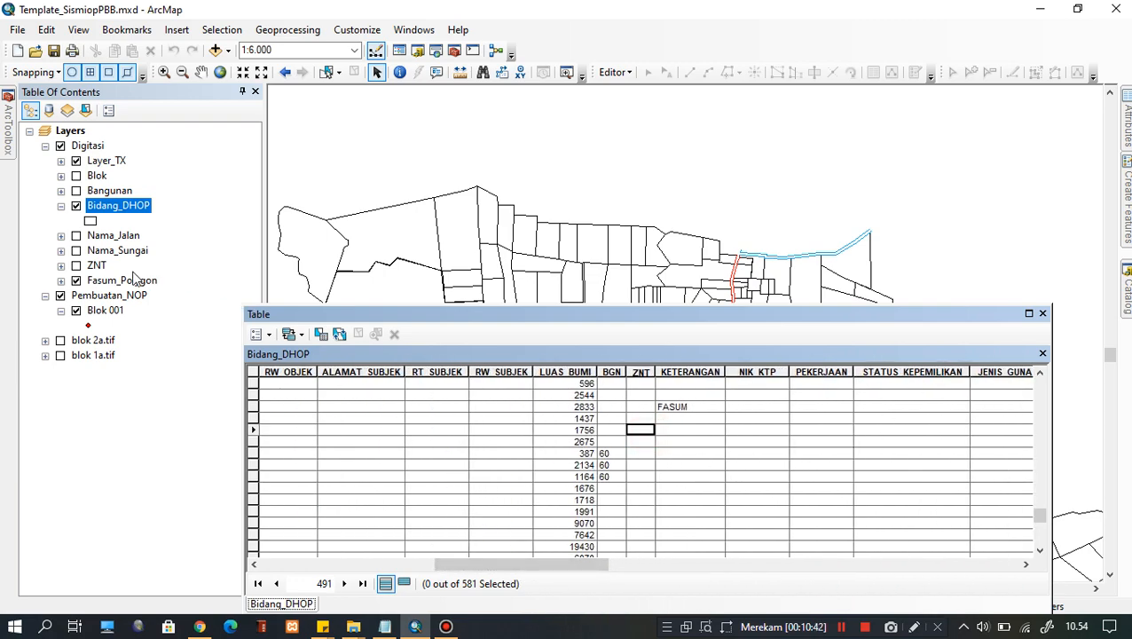
click(677, 441)
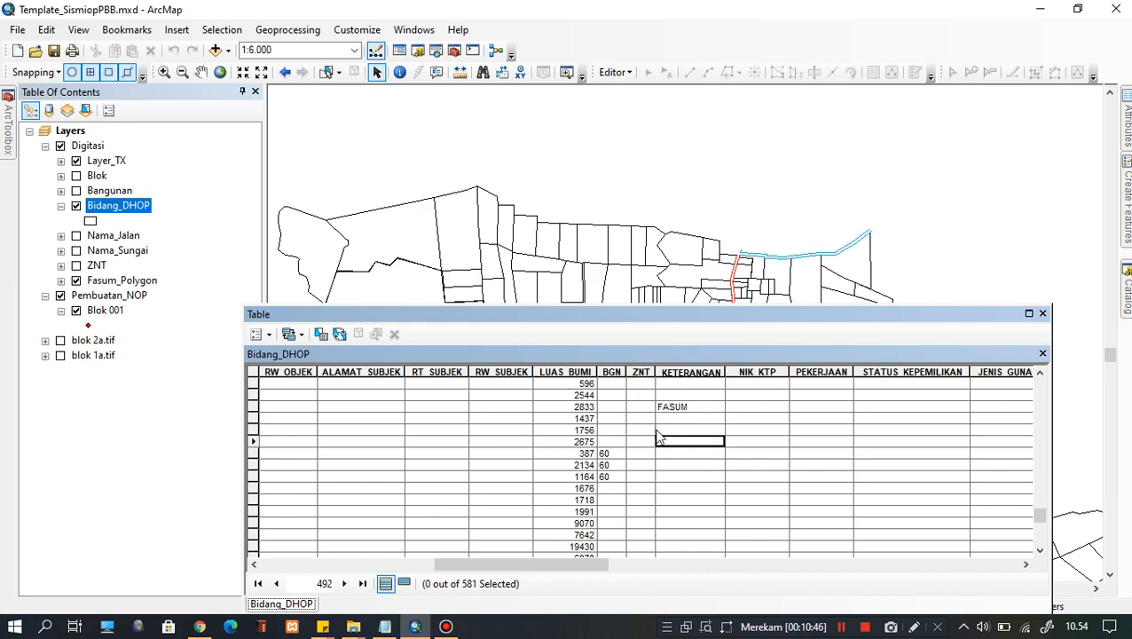
click(405, 585)
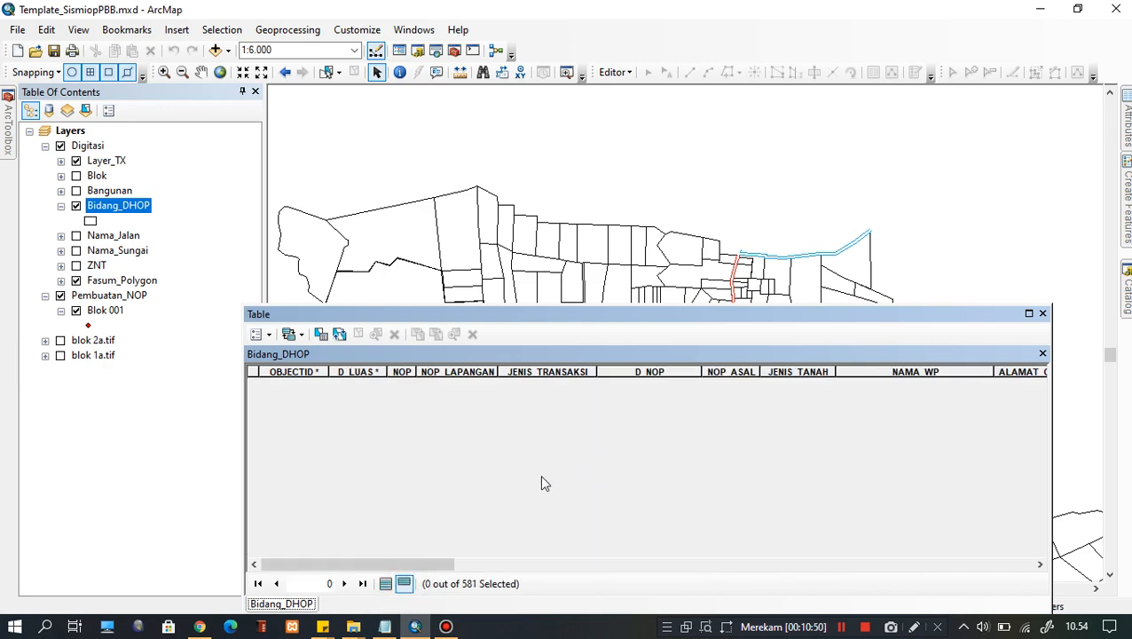
click(324, 333)
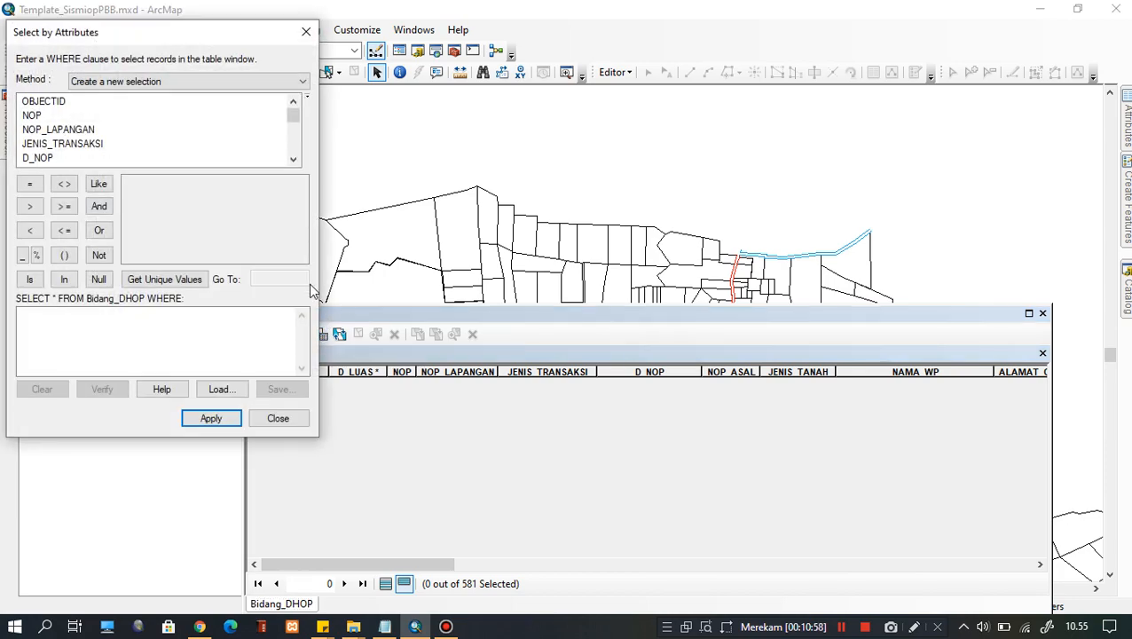
scroll(222, 139, down, 4)
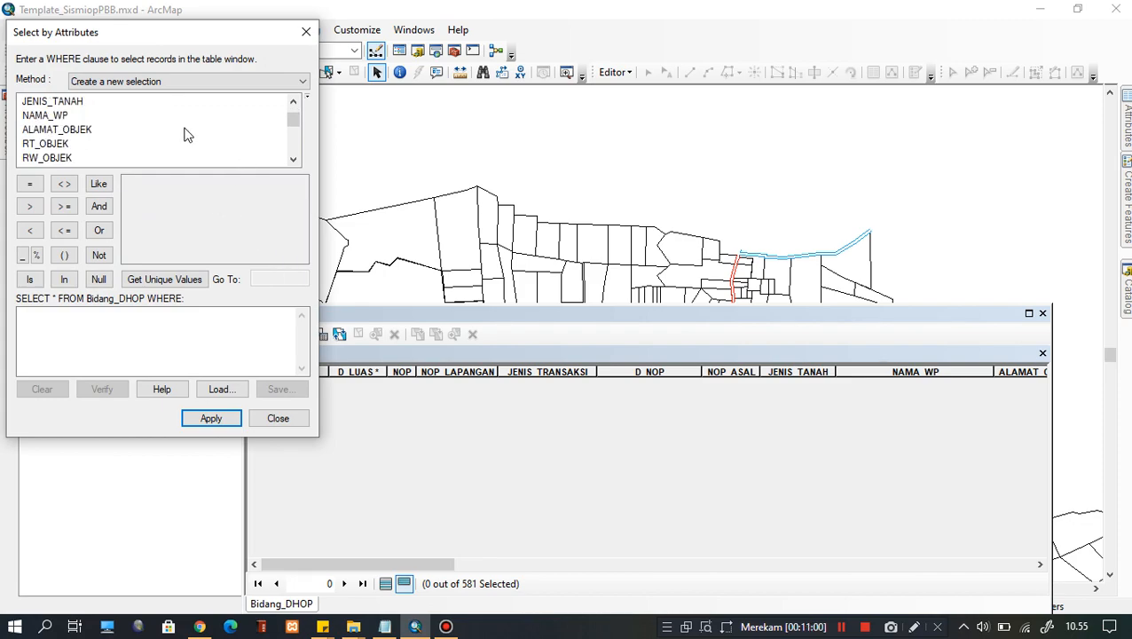
scroll(184, 134, down, 1)
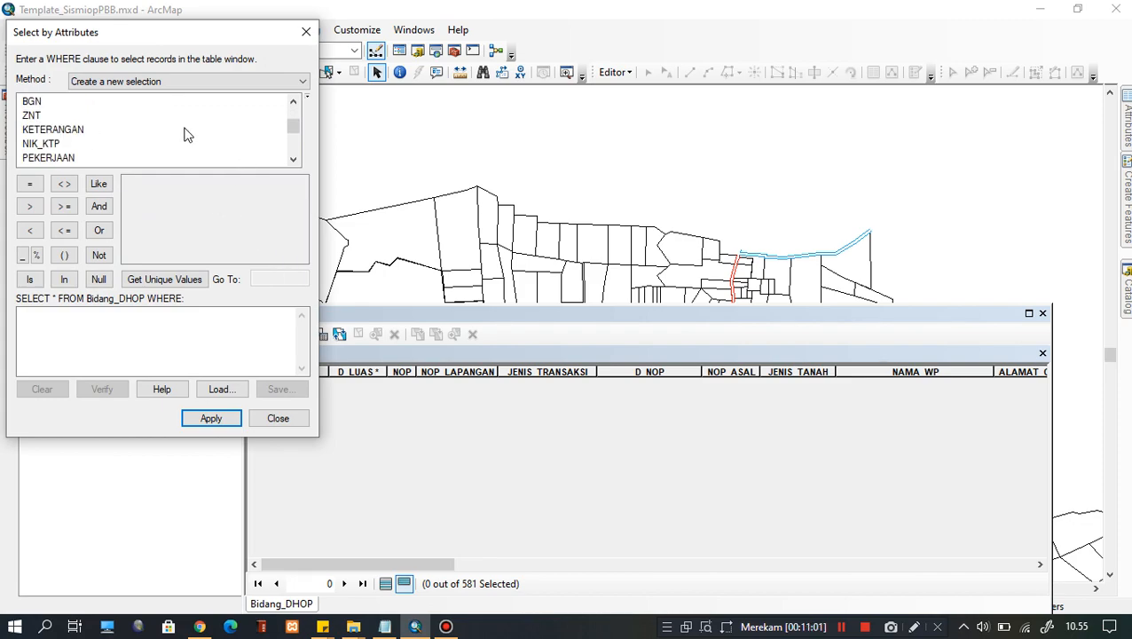
double_click(72, 133)
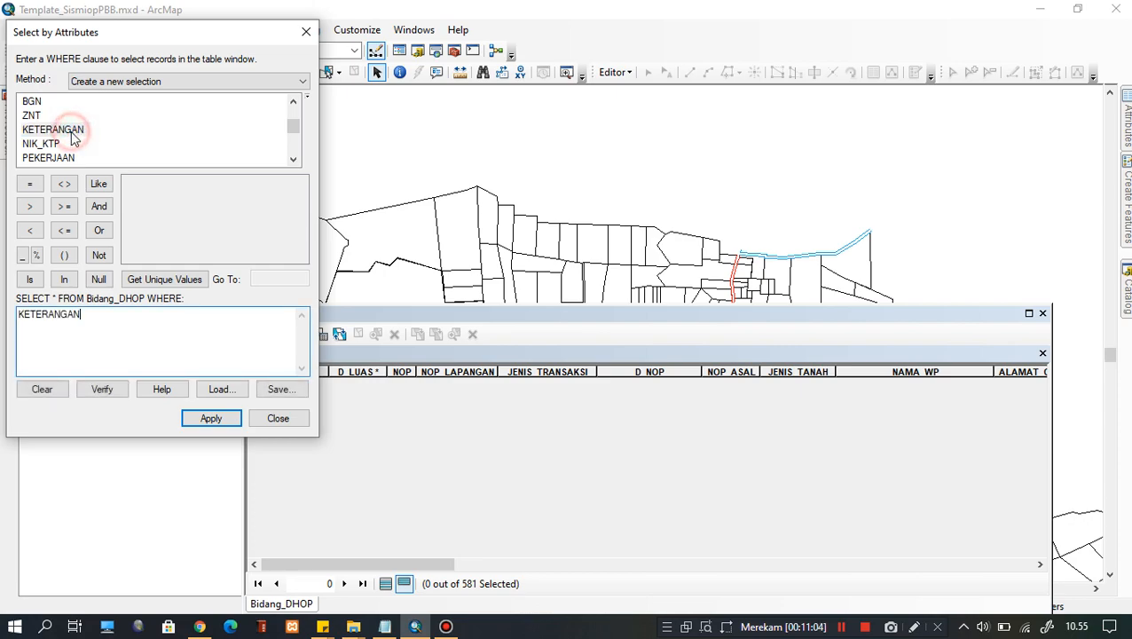
click(29, 184)
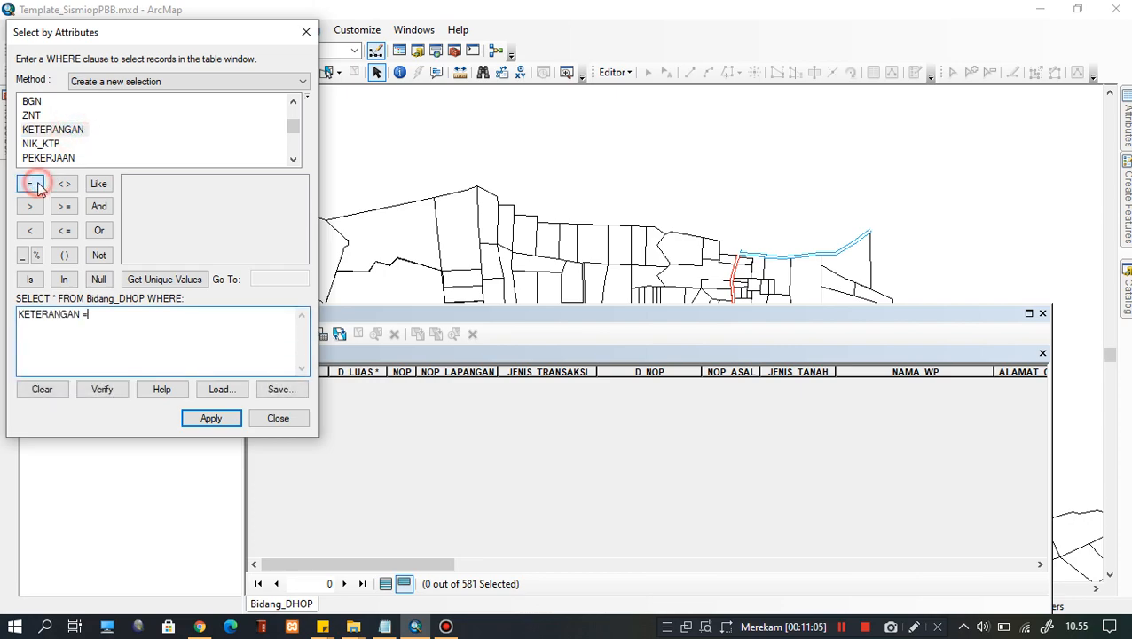
click(164, 281)
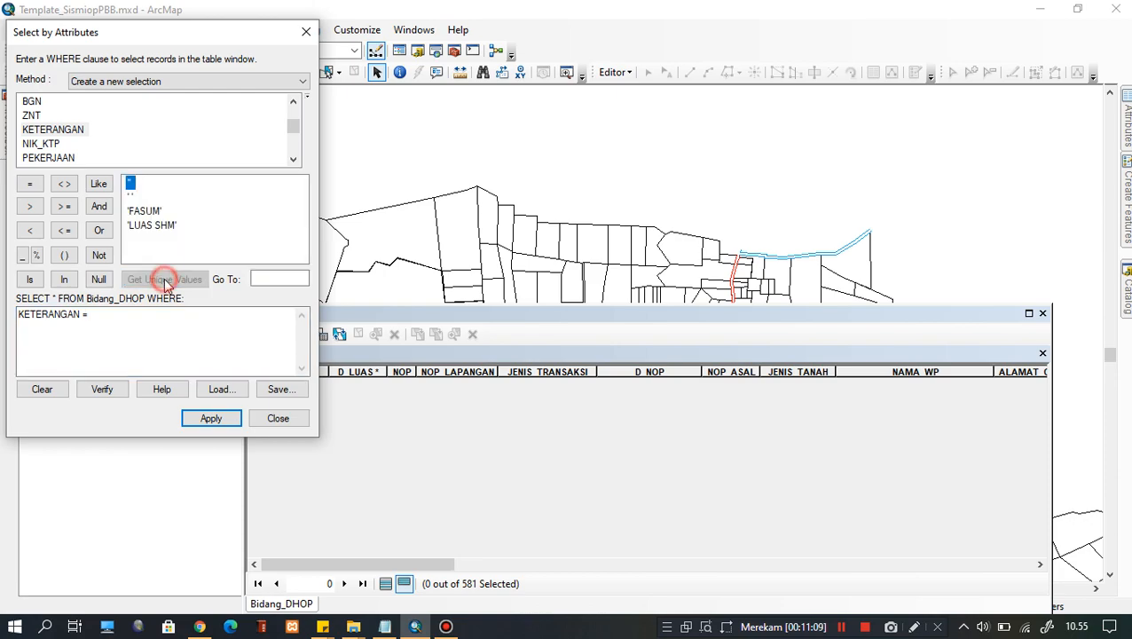
click(151, 212)
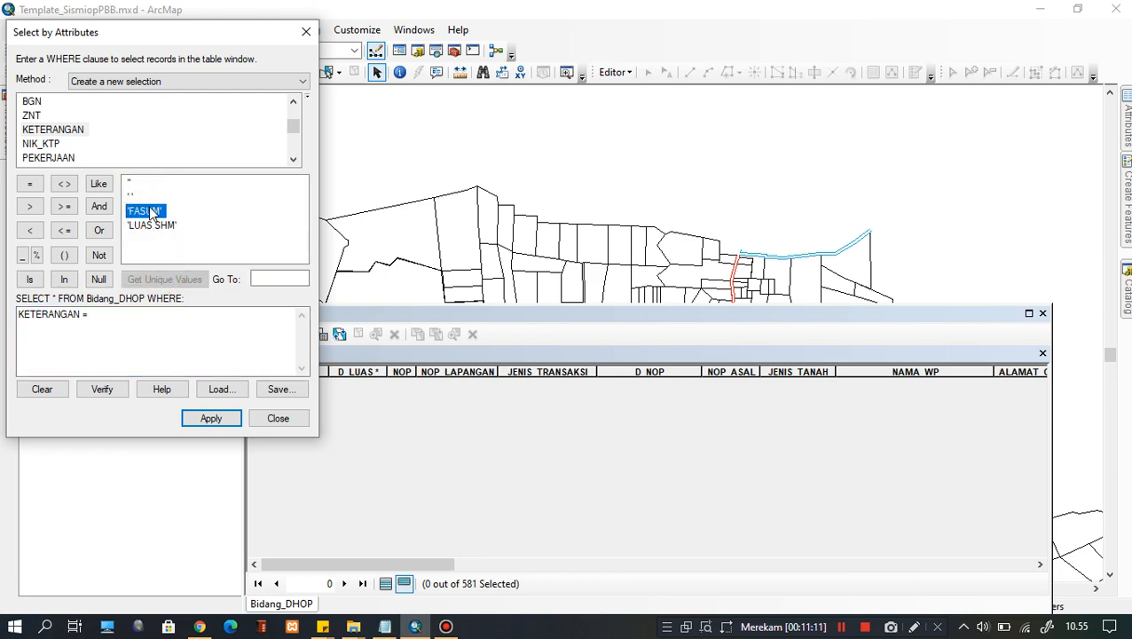
double_click(151, 212)
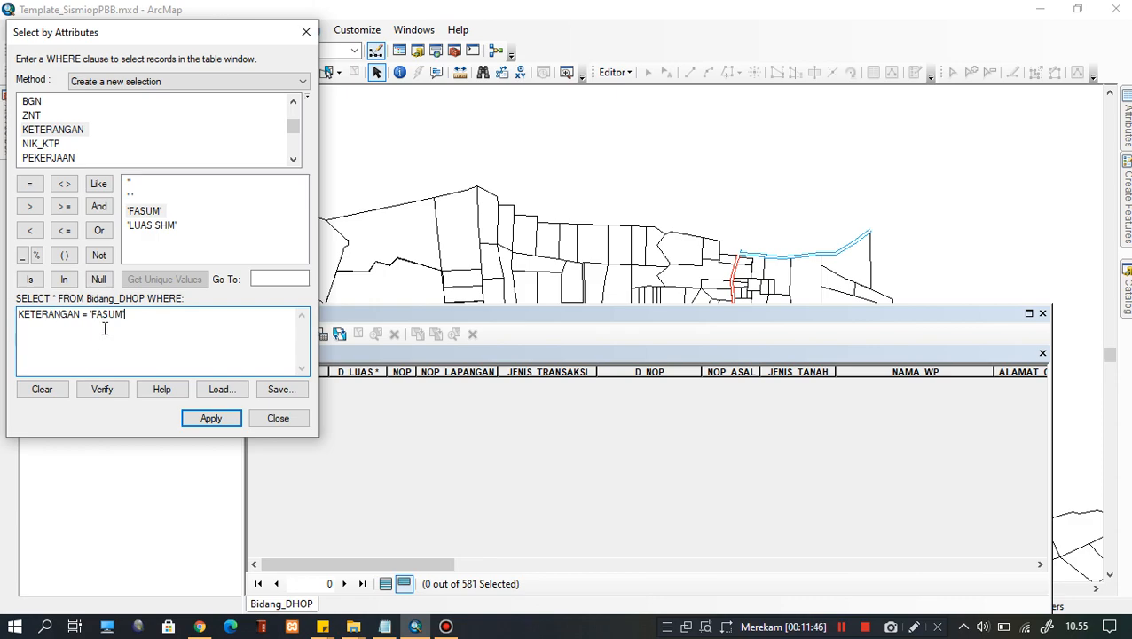
click(279, 421)
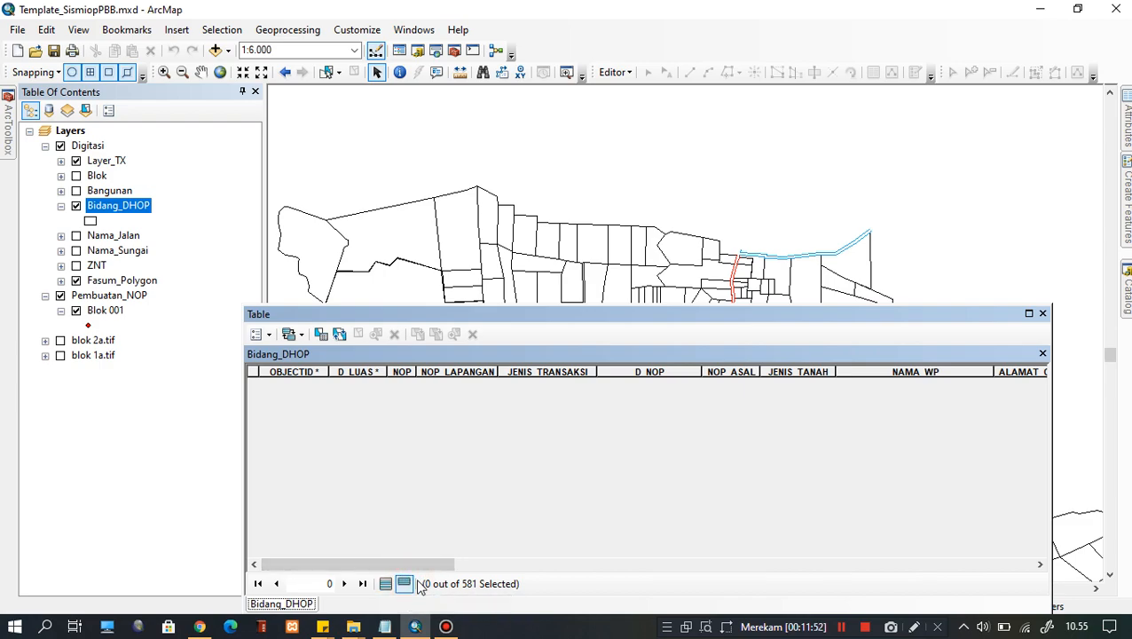
click(391, 587)
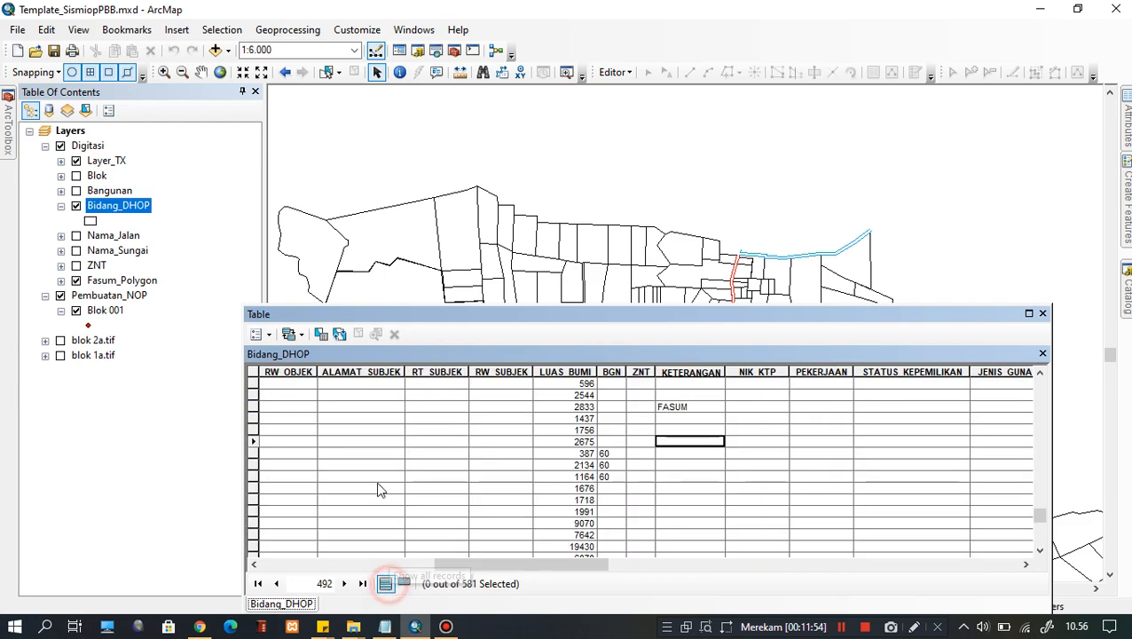
Show only selected records, select the parcels where KETERANGAN = 'FASUM', and check their fields from NAMA_WP to KETERANGAN
click(404, 586)
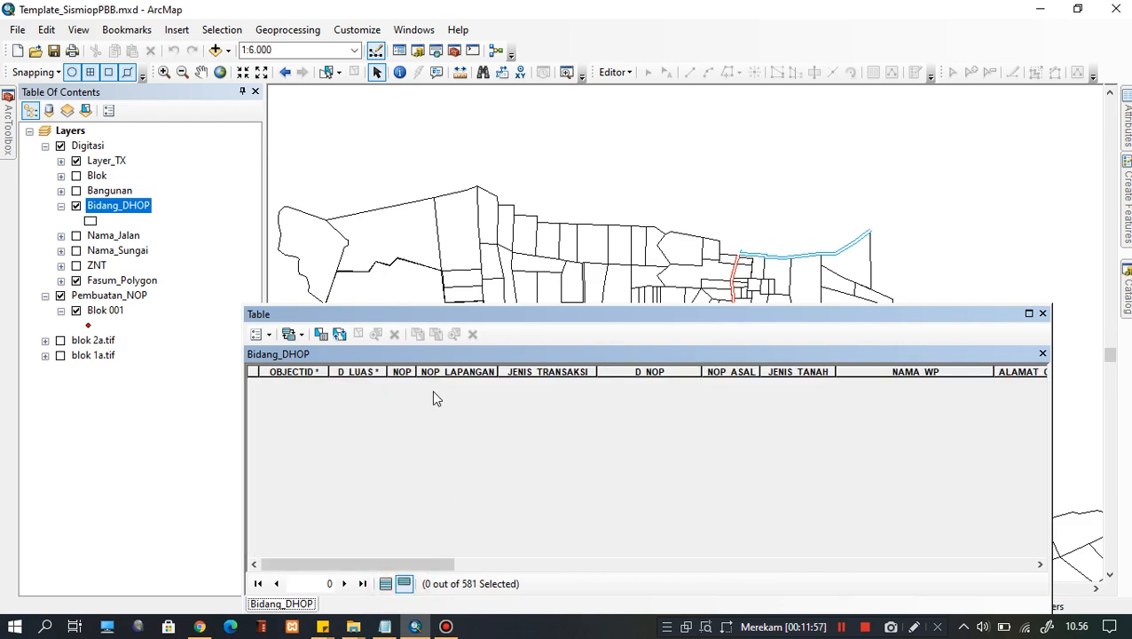
click(321, 334)
scroll(119, 153, down, 2)
scroll(106, 154, down, 2)
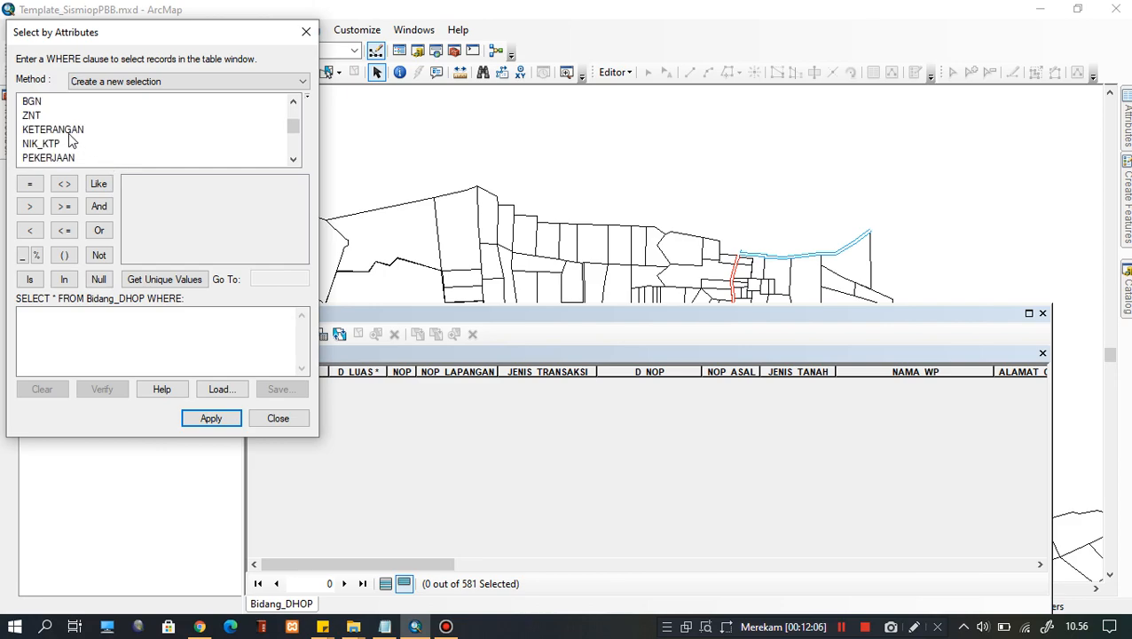
double_click(69, 132)
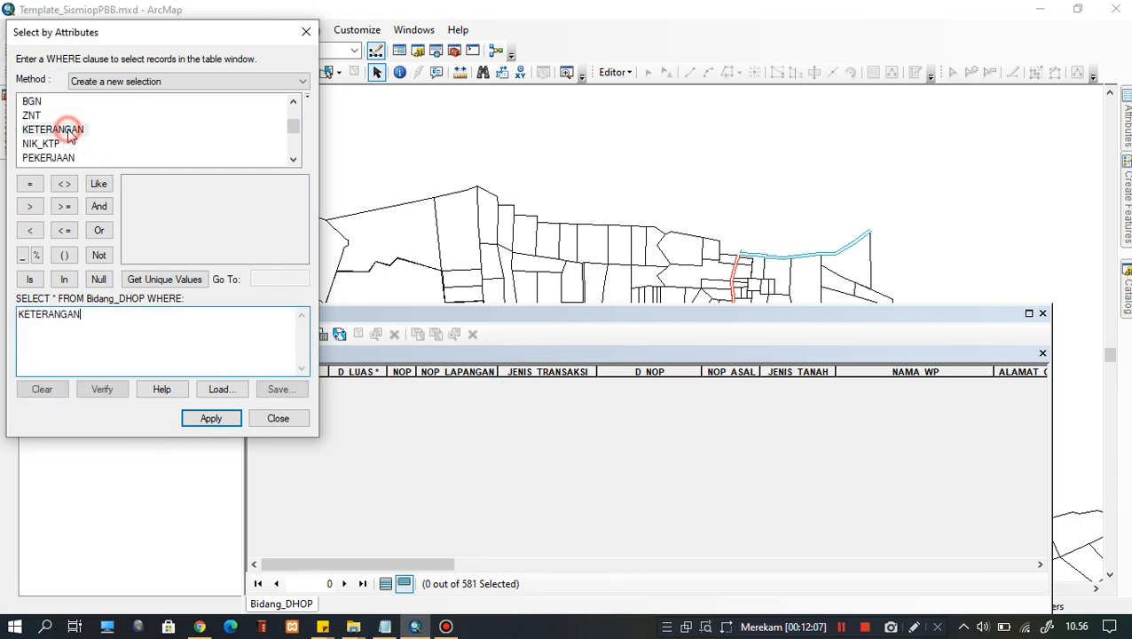
click(31, 184)
click(162, 279)
click(162, 280)
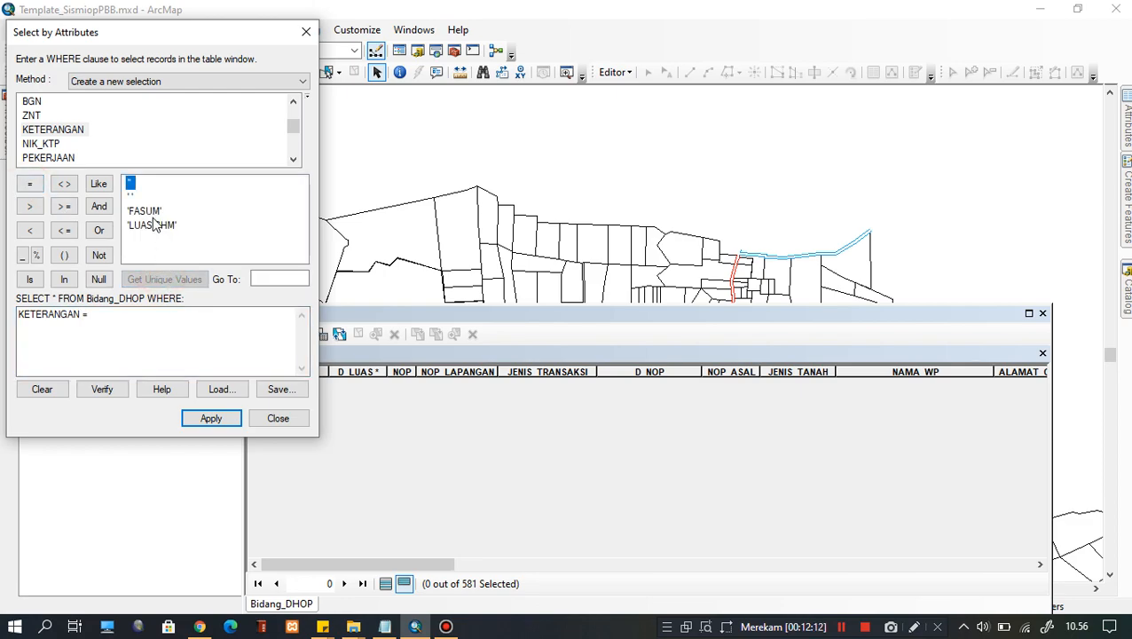
click(137, 211)
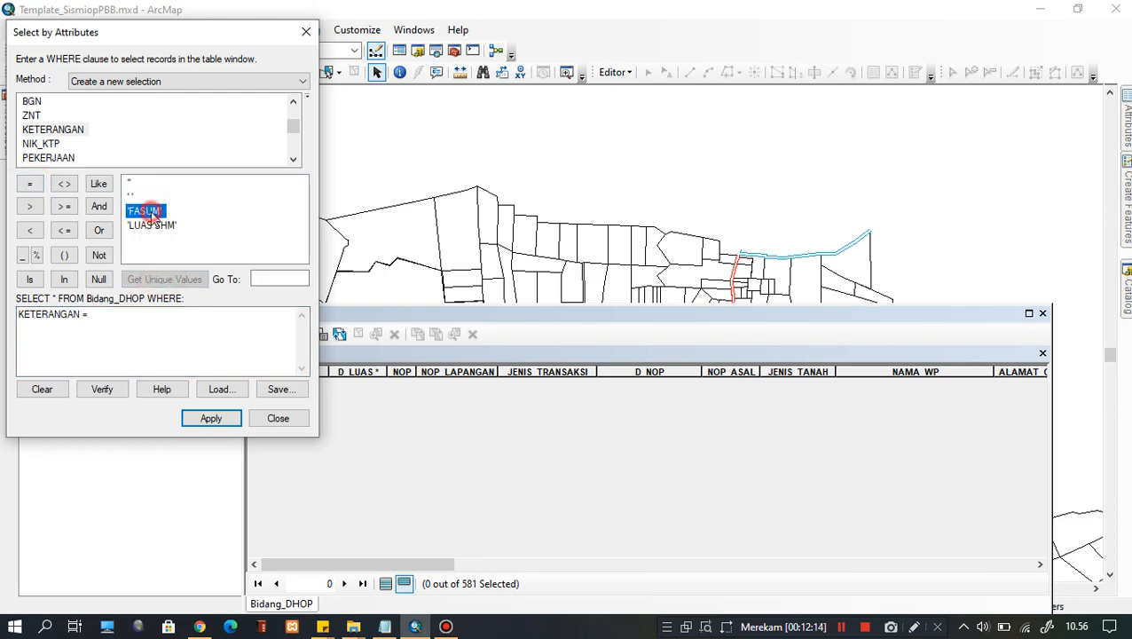
double_click(142, 211)
click(207, 418)
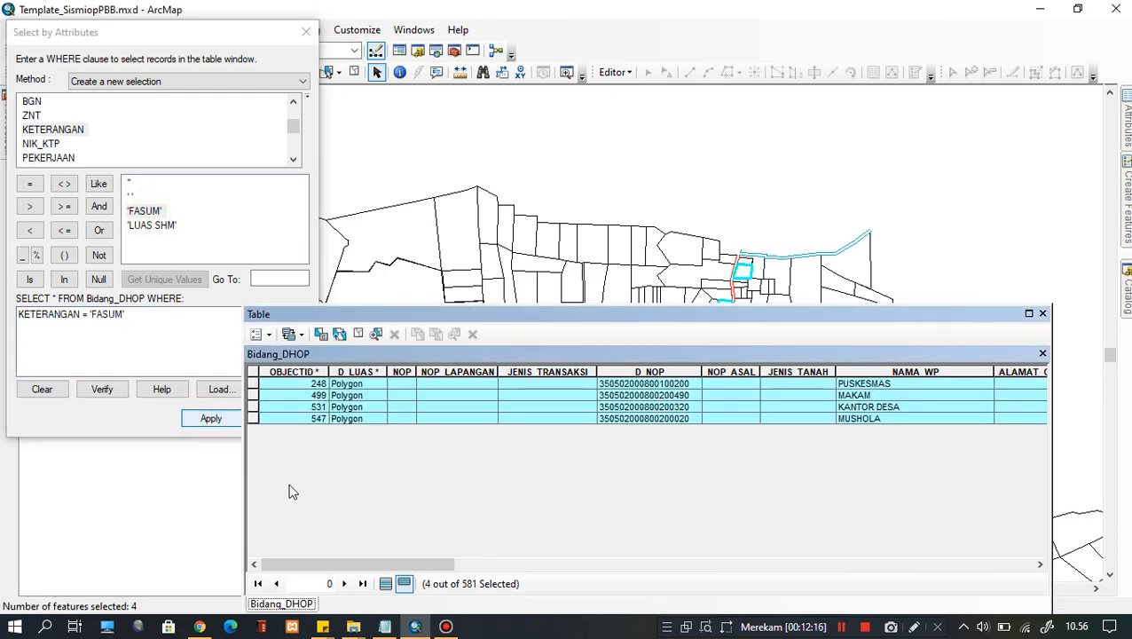
drag(356, 567, 436, 566)
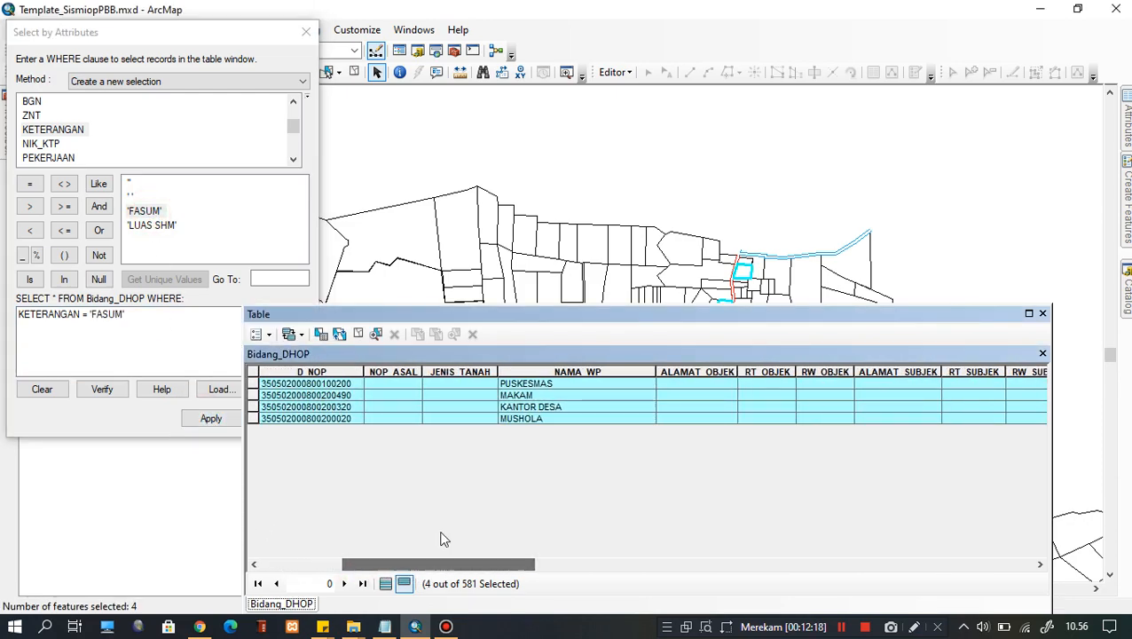
drag(514, 567, 660, 565)
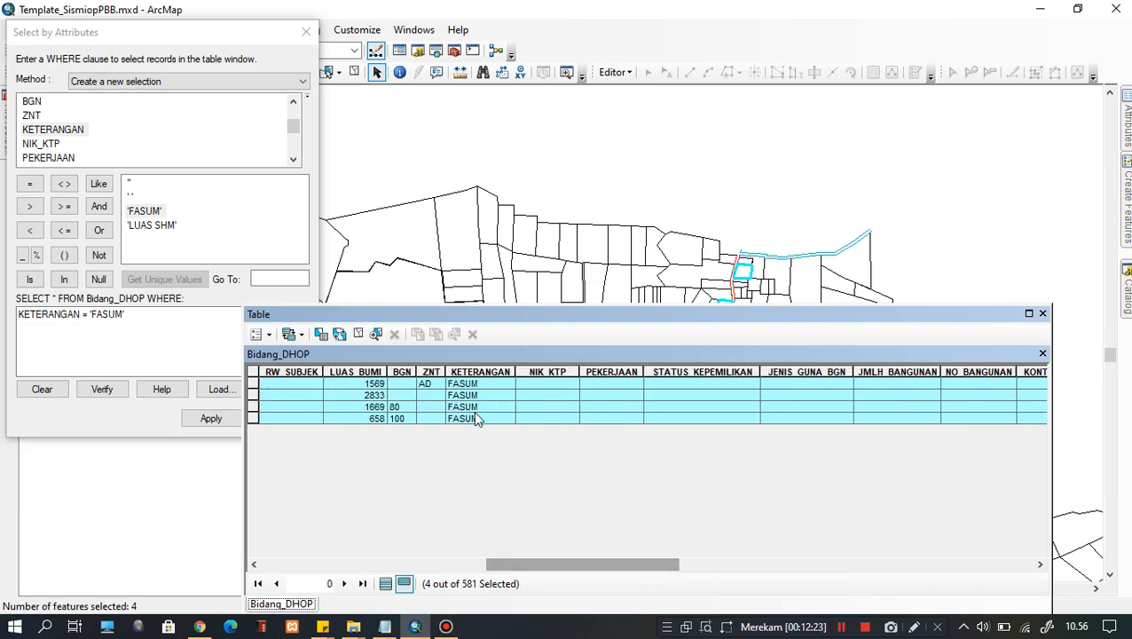
Review the WHERE clause KETERANGAN = 'FASUM', reapply it to the parcels, and close the attribute query
drag(143, 315, 17, 318)
click(149, 314)
click(61, 342)
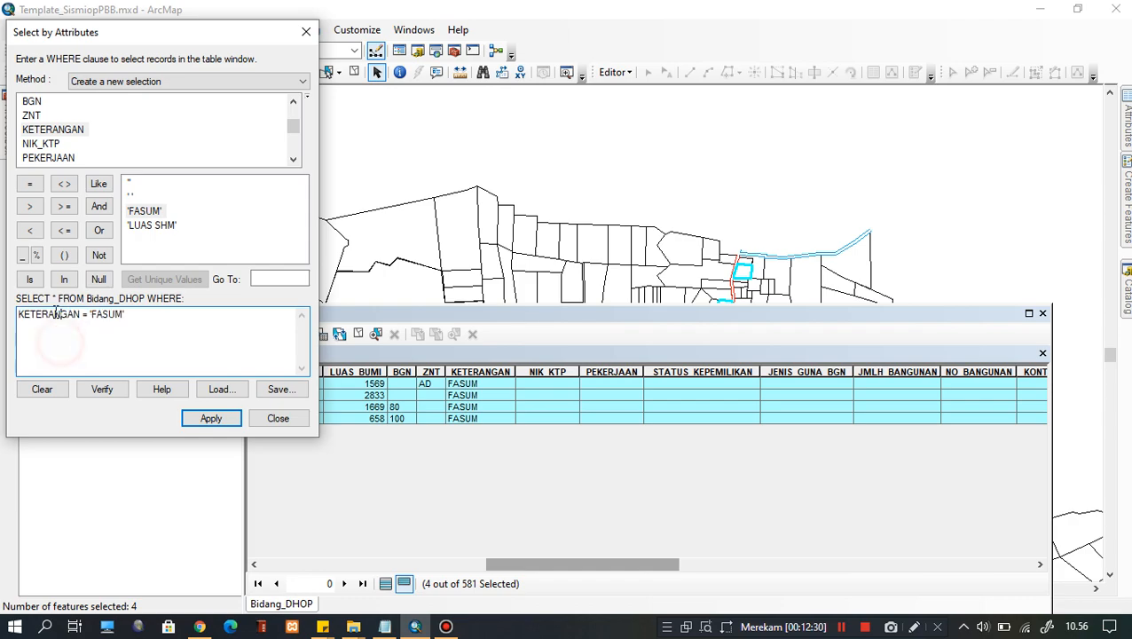
drag(164, 316, 18, 317)
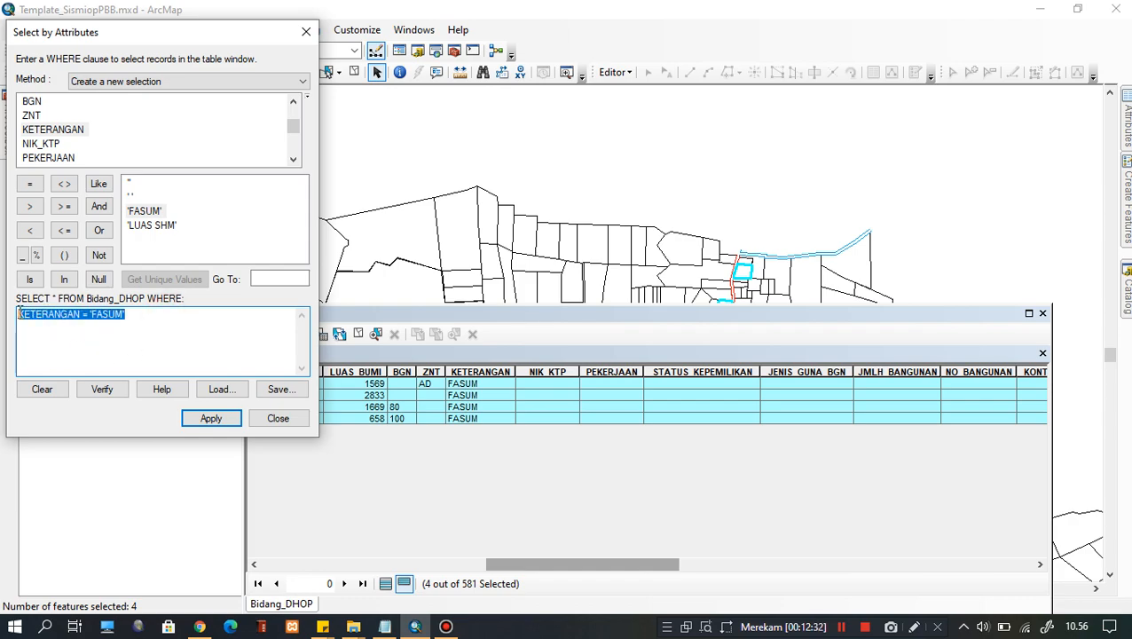
click(133, 328)
drag(157, 314, 16, 321)
click(117, 346)
click(125, 314)
drag(125, 314, 20, 316)
click(149, 316)
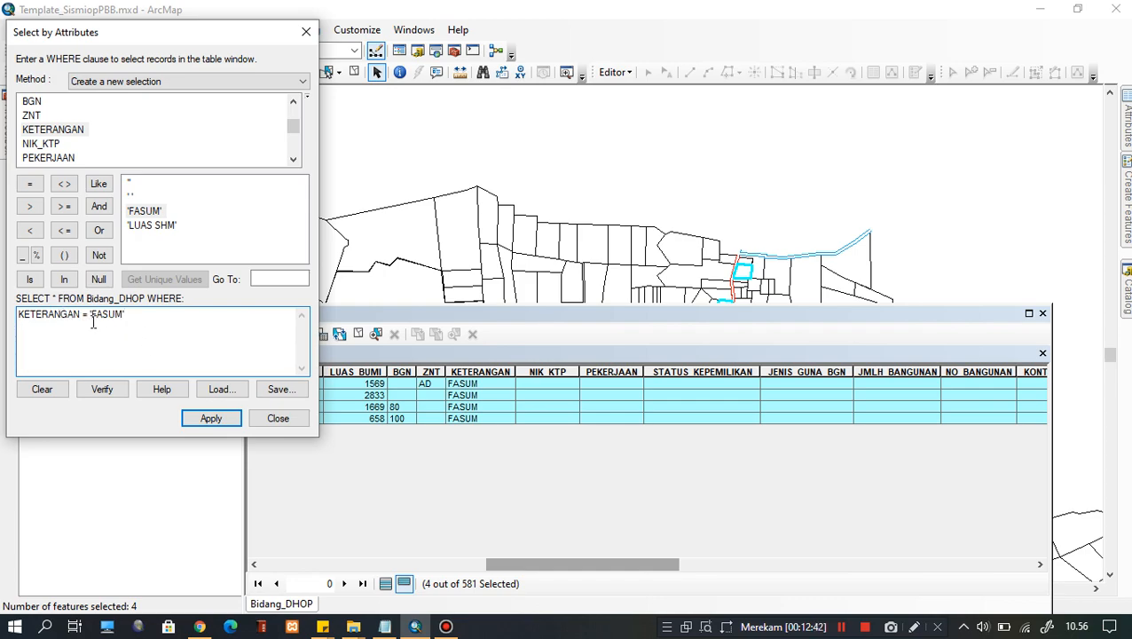
click(212, 419)
click(434, 424)
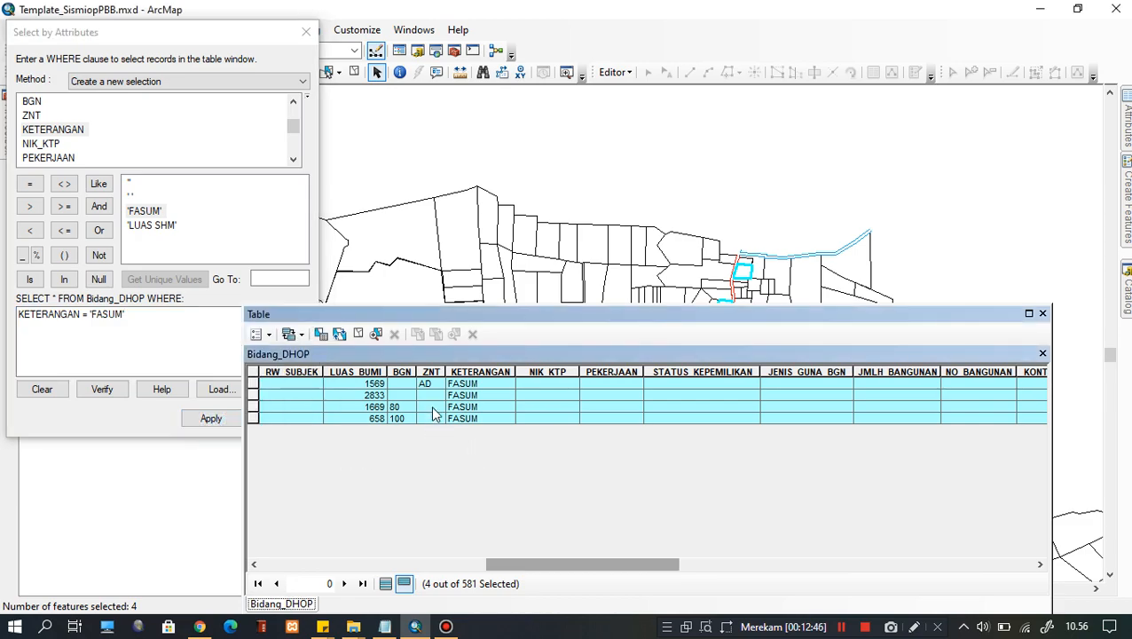
click(306, 32)
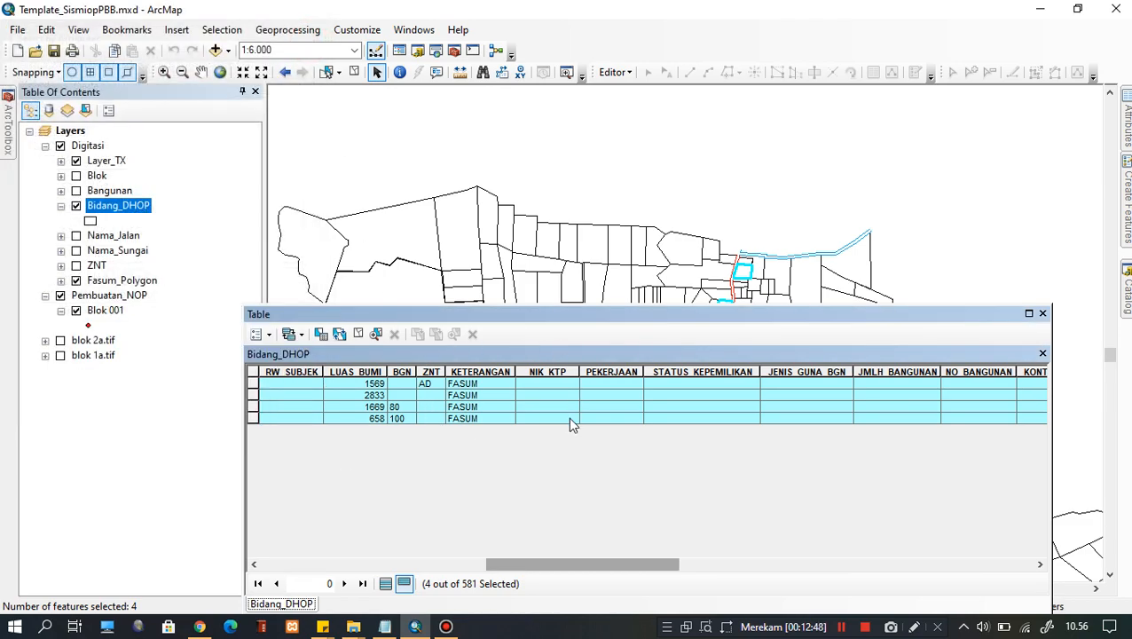
Start an edit session on the Fasum_Polygon layer
click(128, 281)
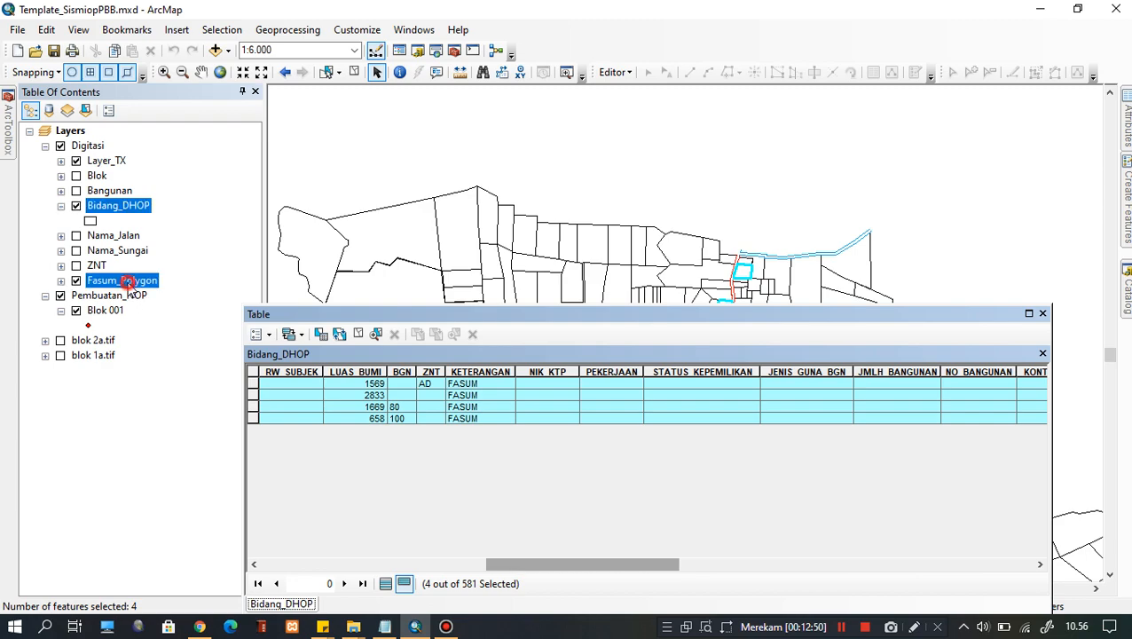
right_click(131, 282)
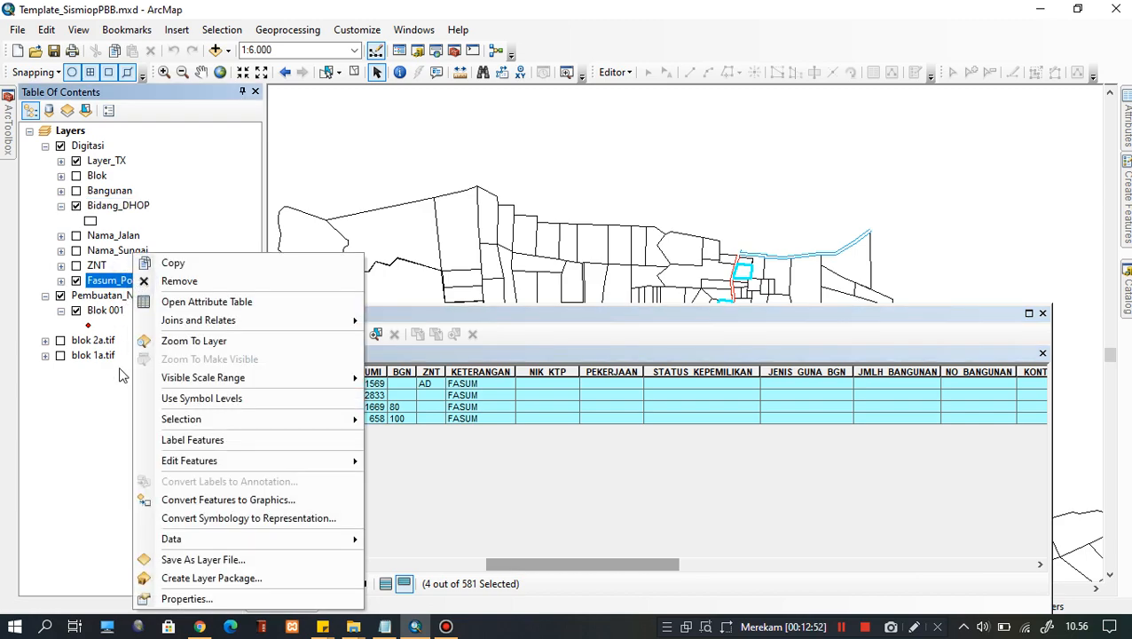
mouse_move(197, 470)
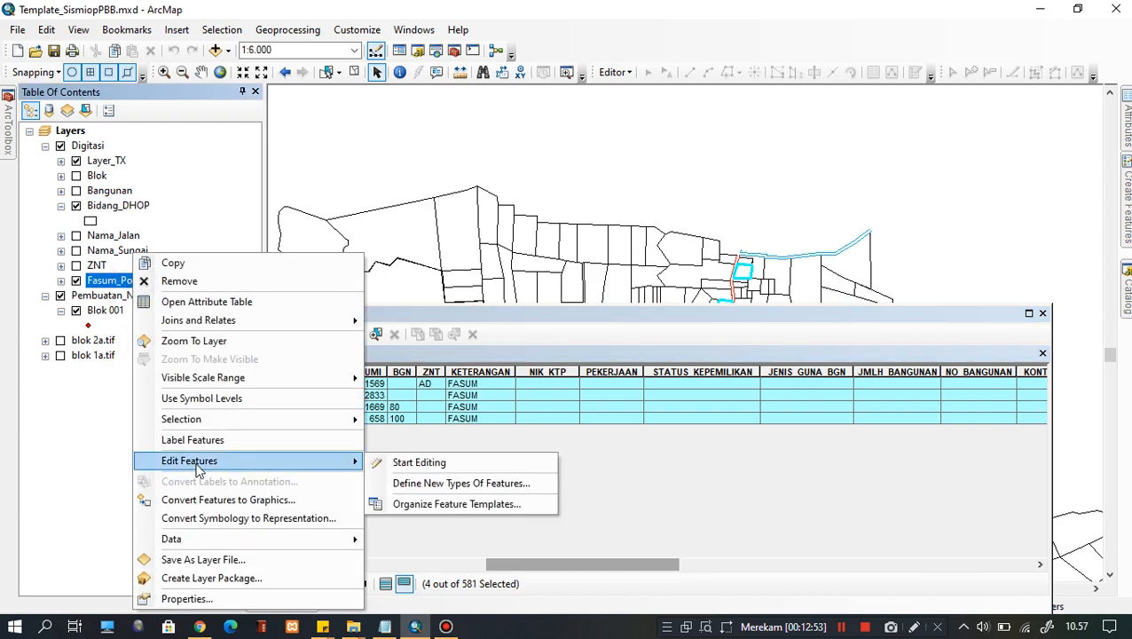
click(437, 464)
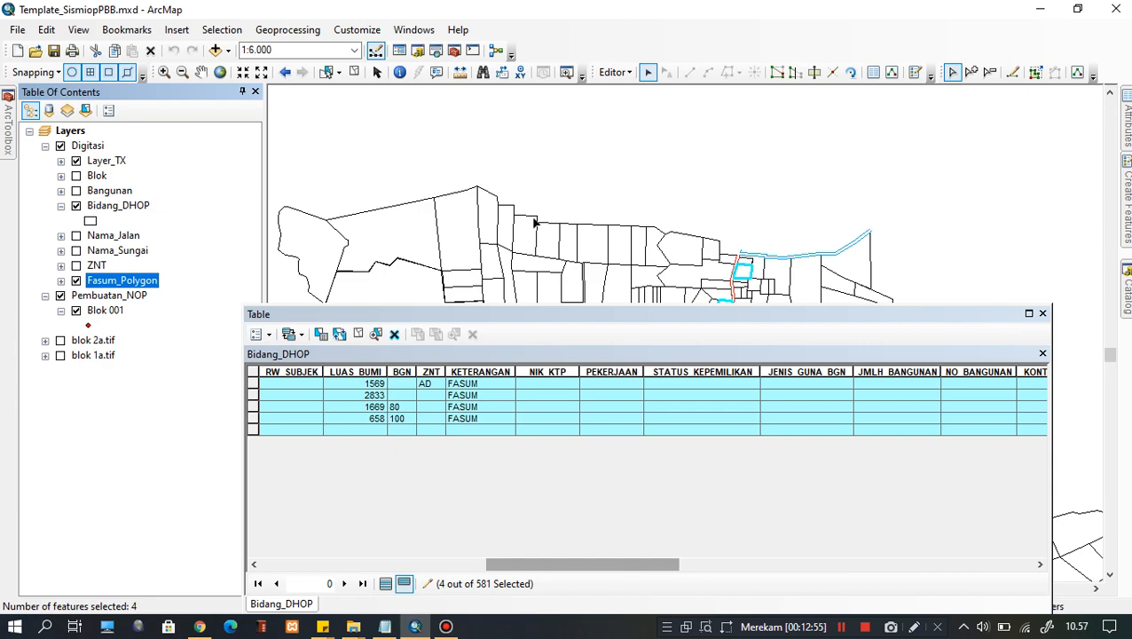
Copy the selected FASUM parcels from the map
scroll(811, 266, up, 2)
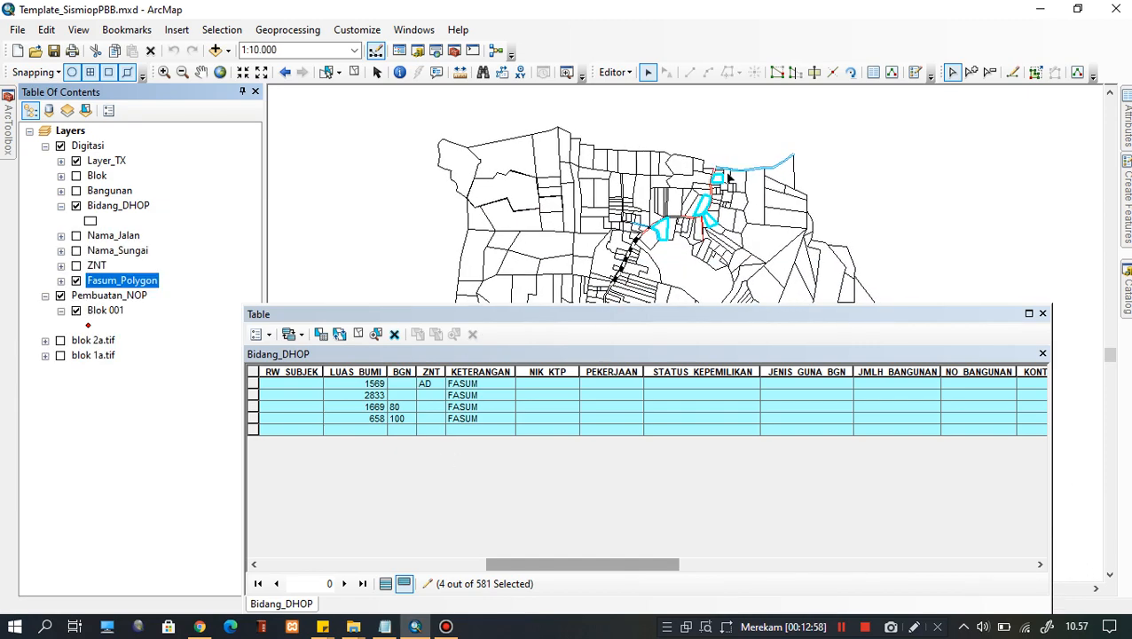
click(376, 334)
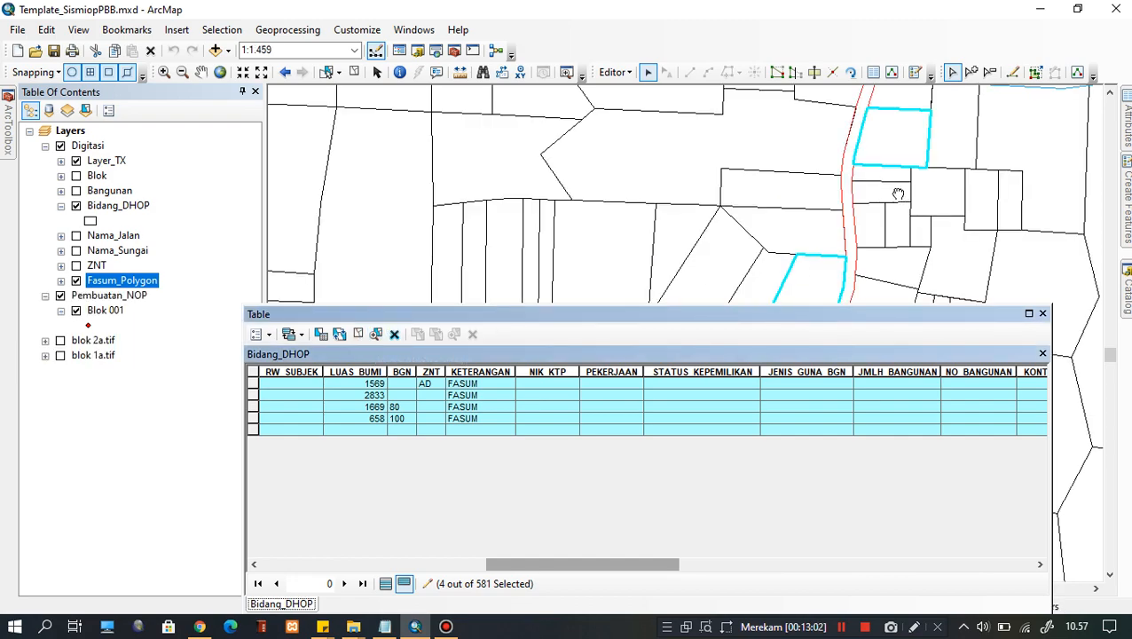
drag(900, 193, 701, 265)
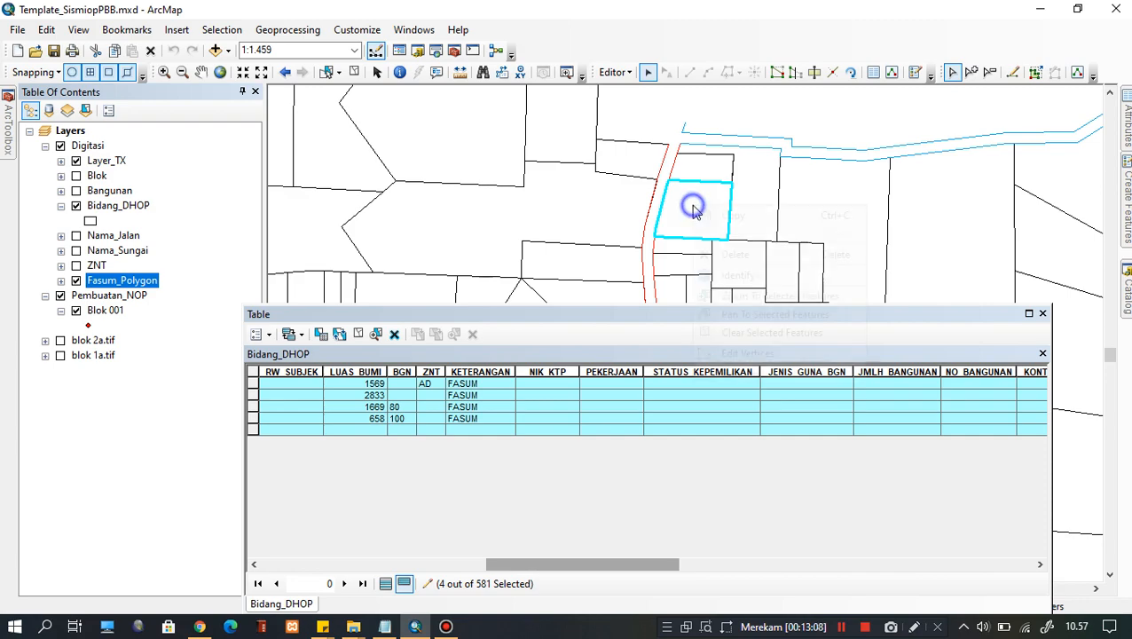
right_click(694, 208)
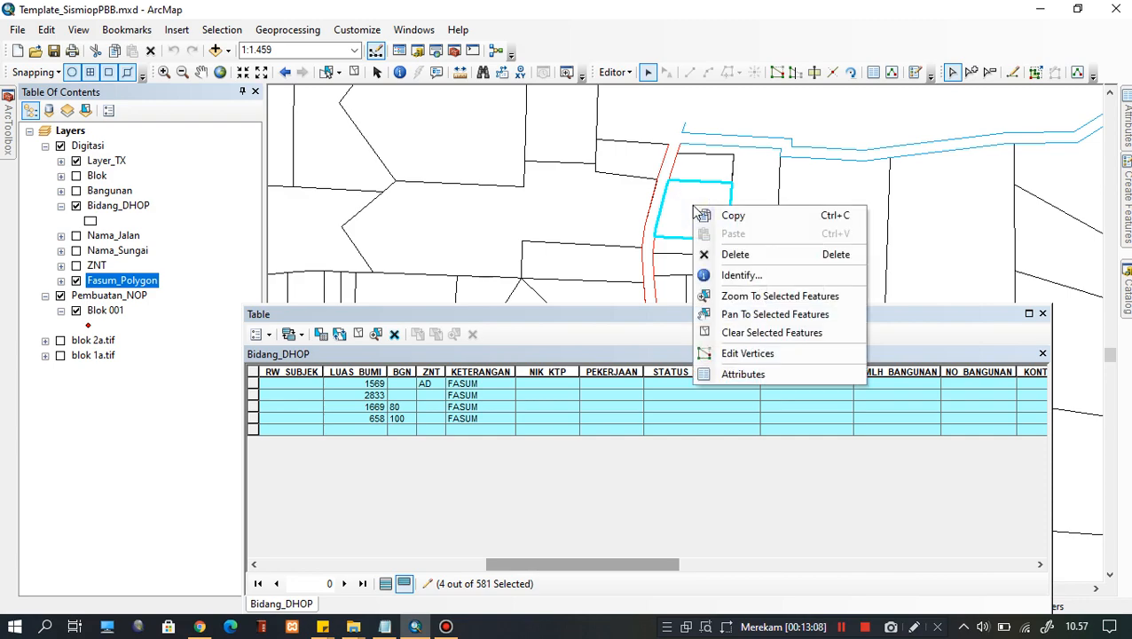
click(741, 218)
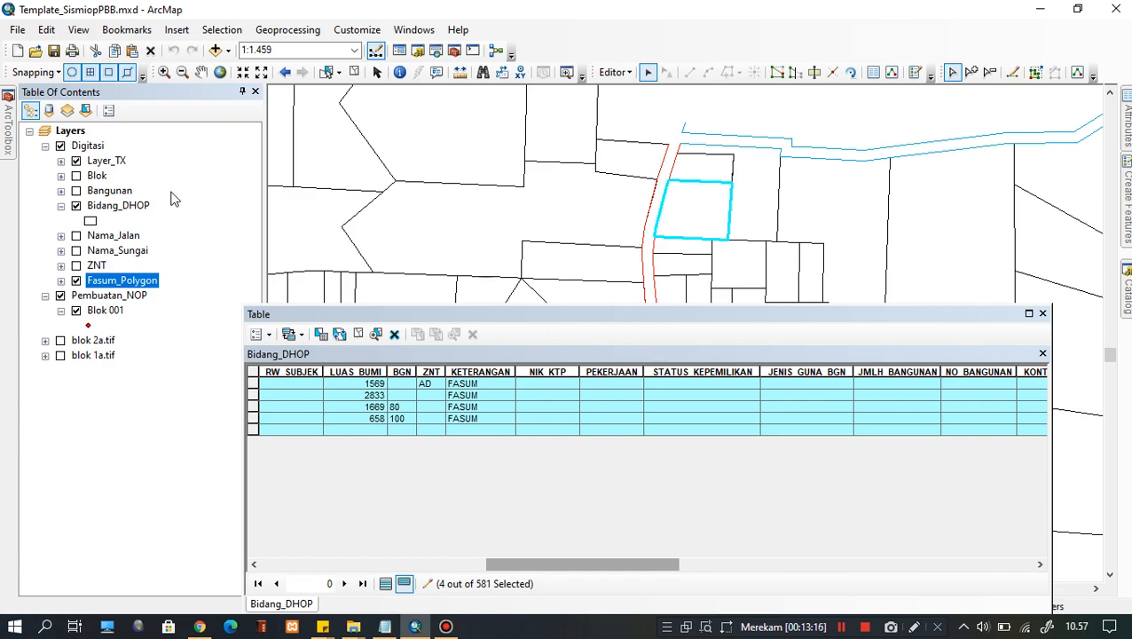
Close the parcel attribute table and hide the Bidang_DHOP layer
click(1043, 314)
click(75, 207)
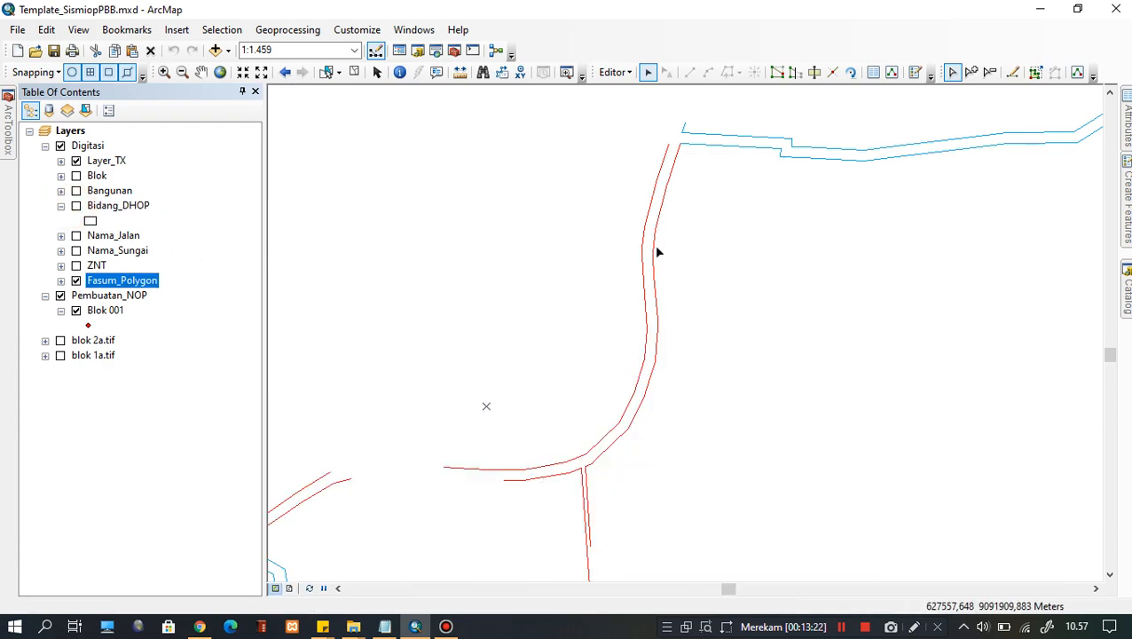
drag(514, 169, 530, 260)
Paste the copied parcels into the map with Fasum_Polygon as the target layer, and clear the selection
right_click(498, 198)
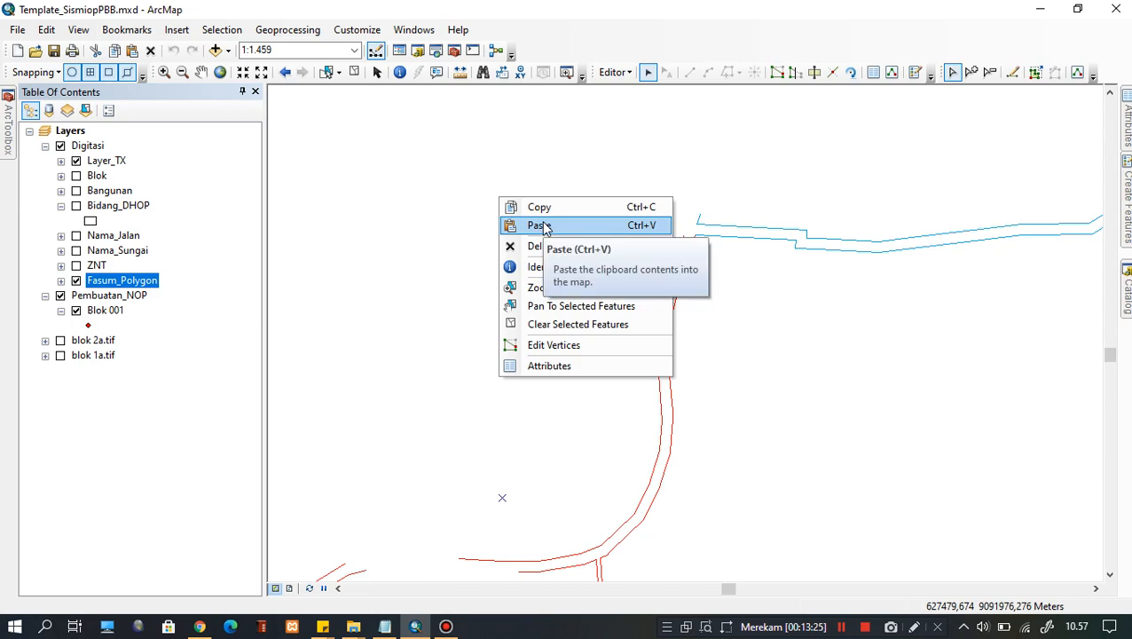
click(521, 158)
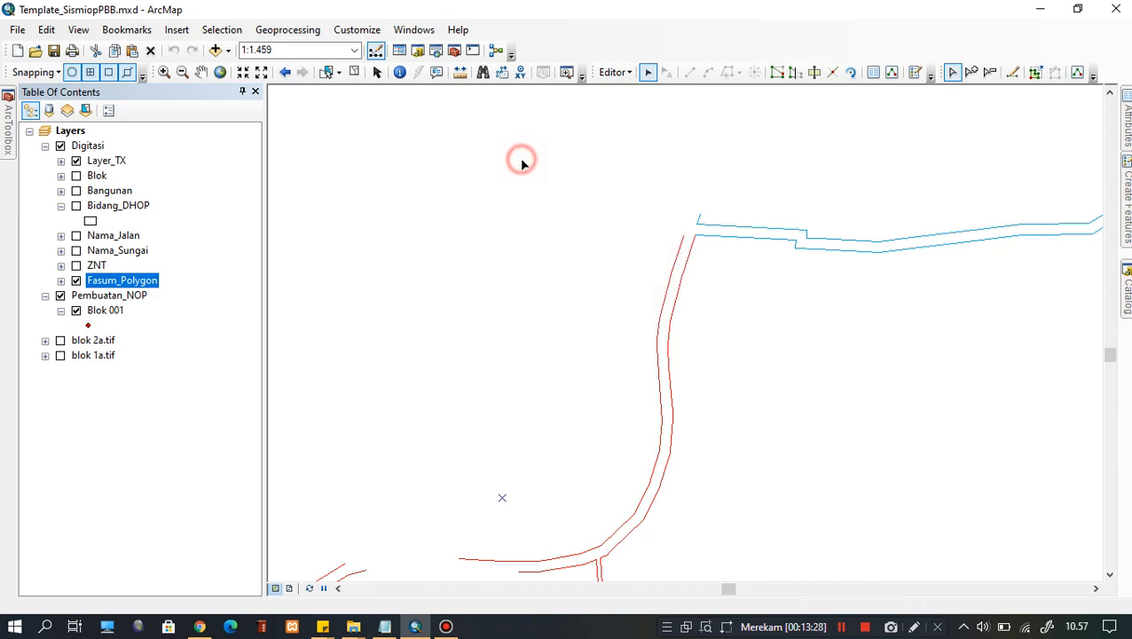
right_click(537, 173)
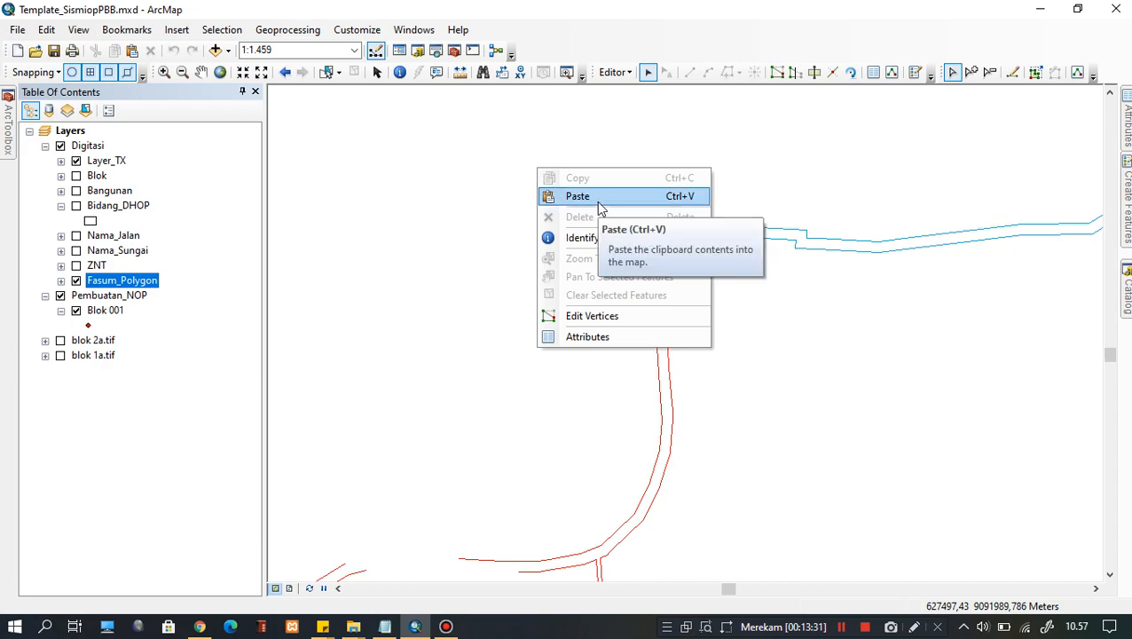
click(598, 200)
click(602, 311)
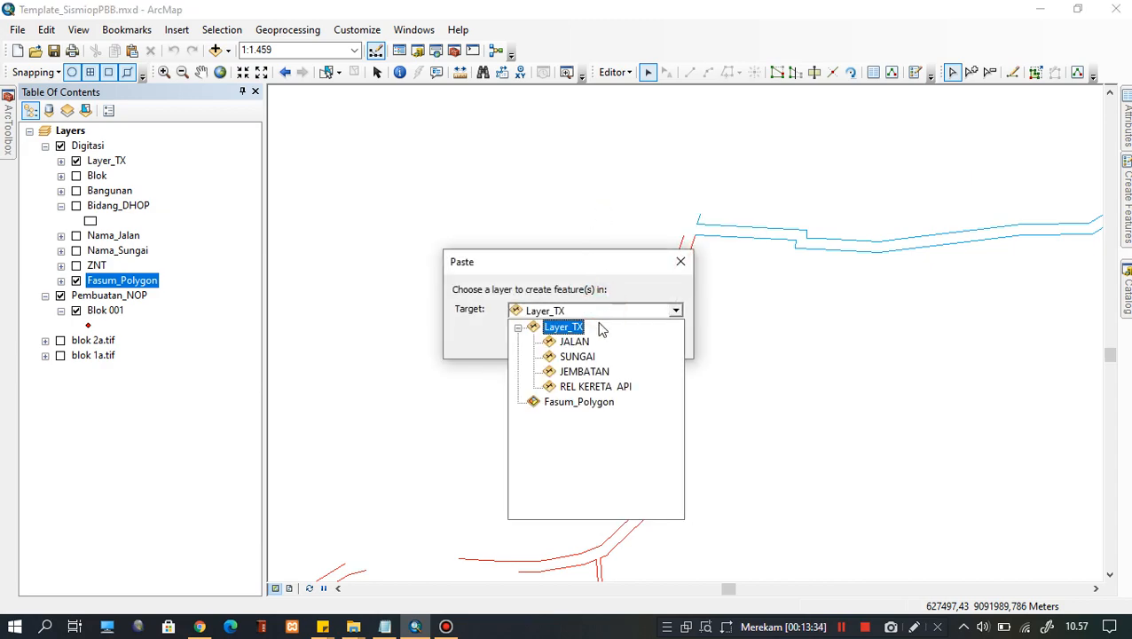
click(568, 404)
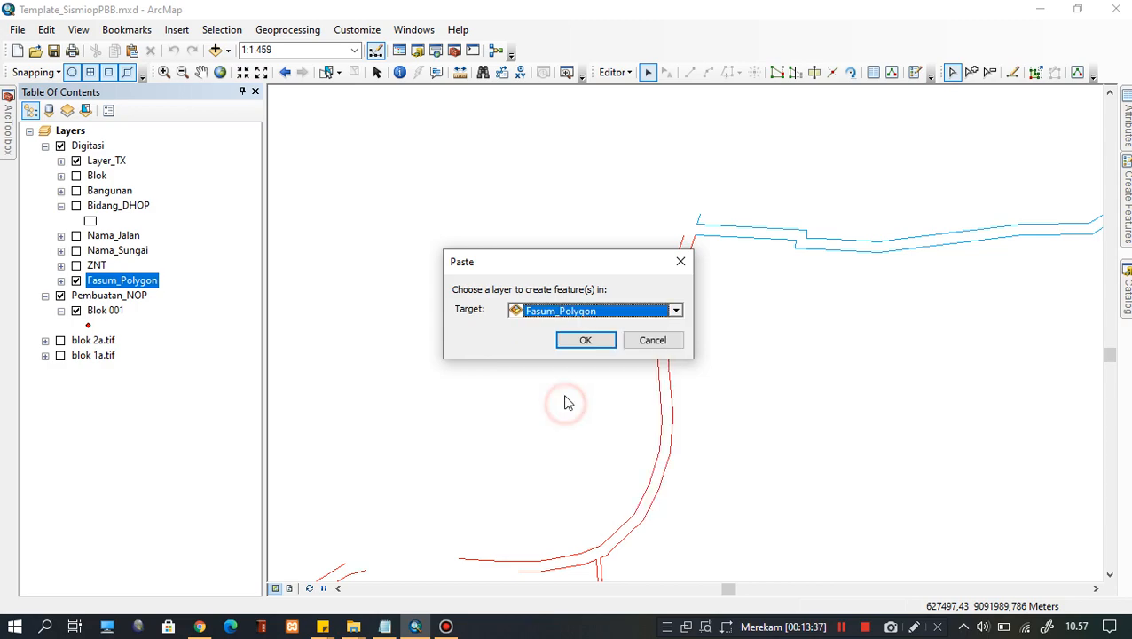
click(581, 341)
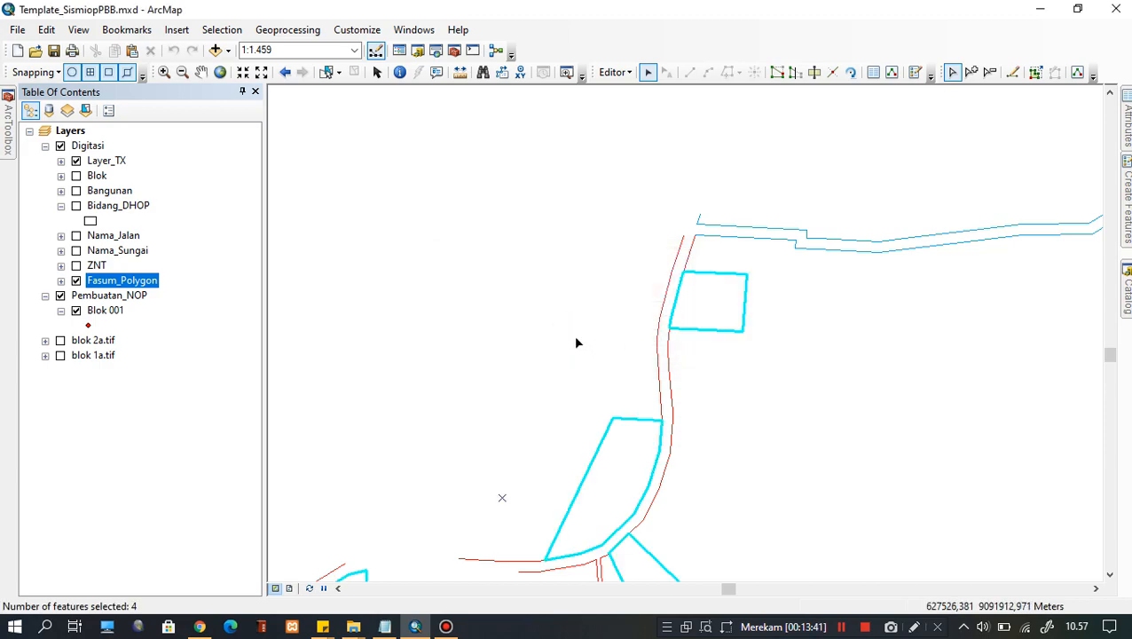
click(555, 336)
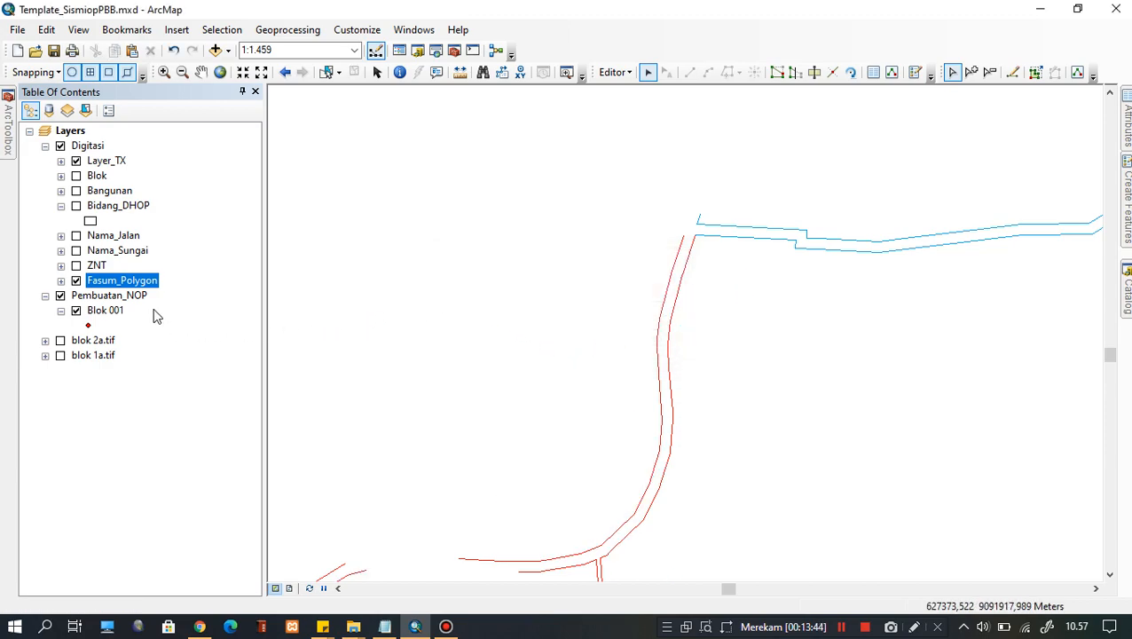
Expand the KATEGORI legend of the Fasum_Polygon layer and hide Layer_TX
scroll(558, 299, up, 3)
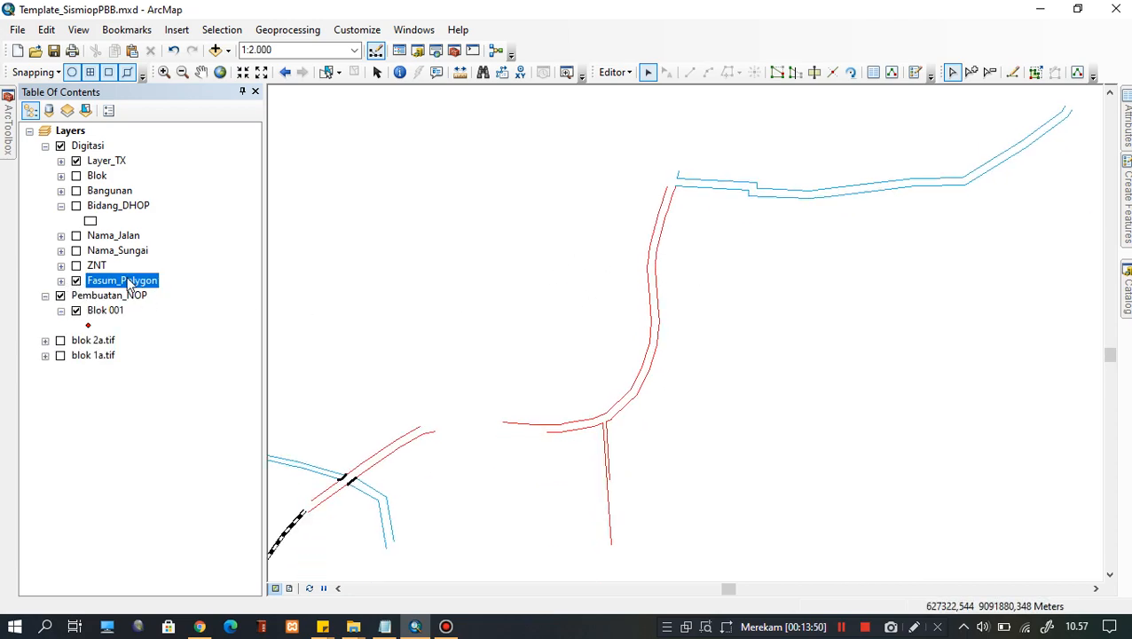
click(60, 281)
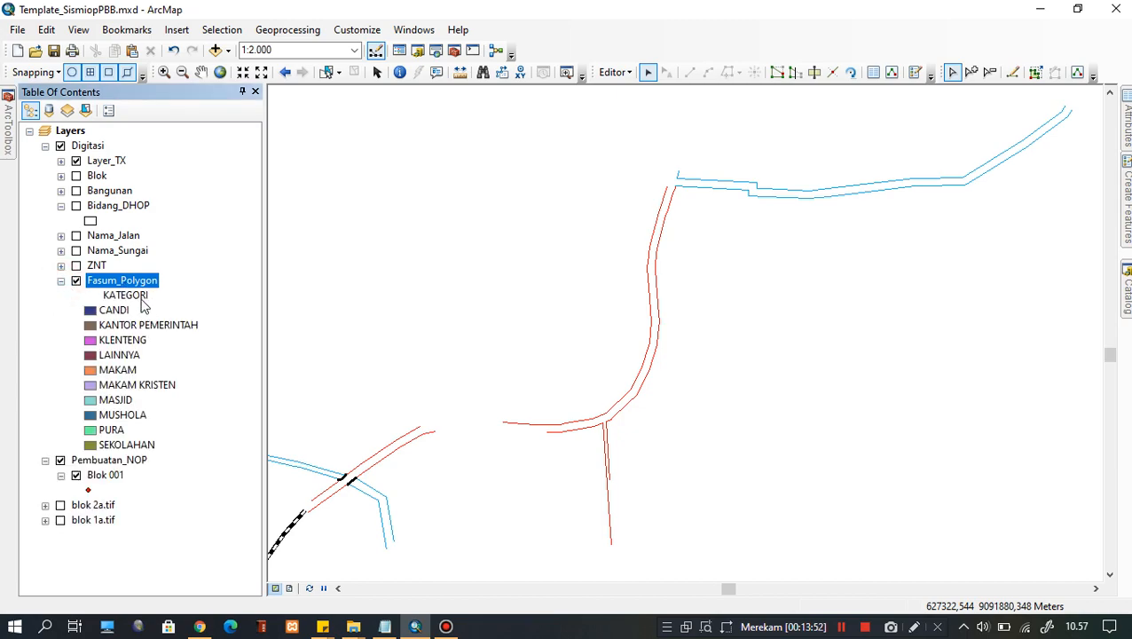
click(76, 160)
Check the pasted Fasum polygons by box-selecting them in the map, clearing the selection each time
drag(482, 174, 921, 480)
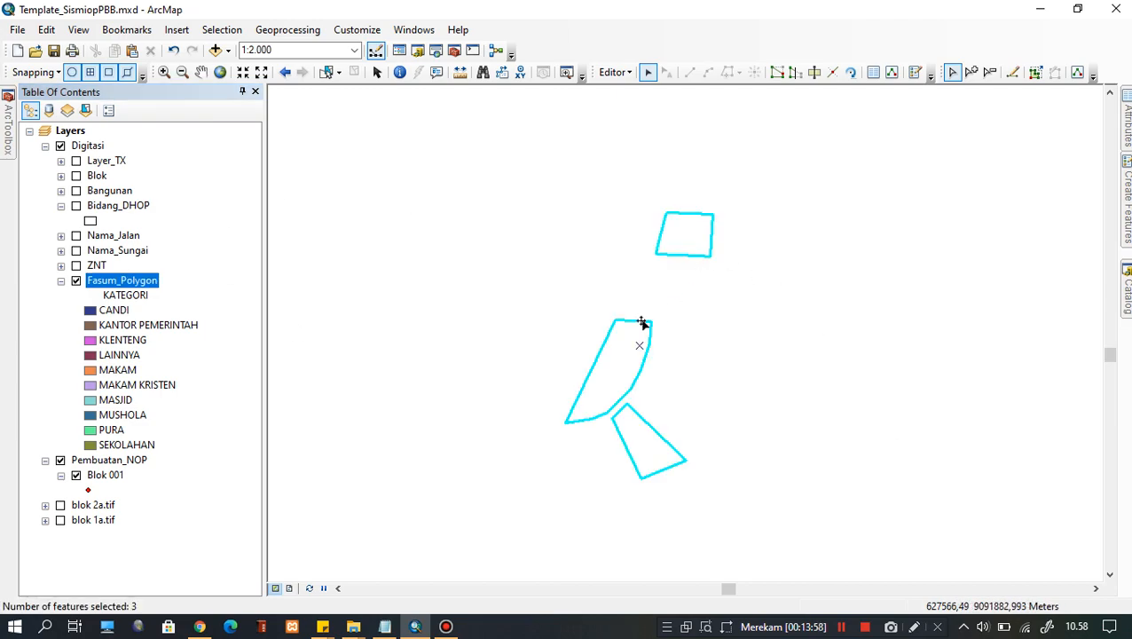
click(556, 248)
drag(443, 172, 710, 561)
click(621, 257)
drag(480, 133, 830, 578)
click(745, 362)
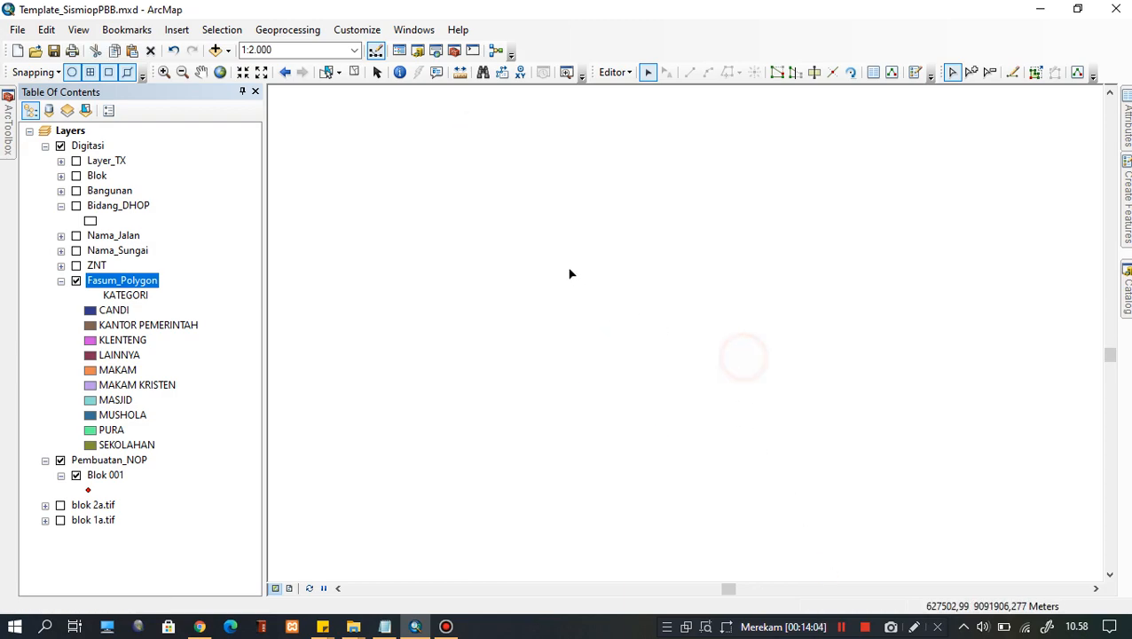
Open the Fasum_Polygon attribute table and widen the NAMA_WP column to fit its full names
right_click(115, 287)
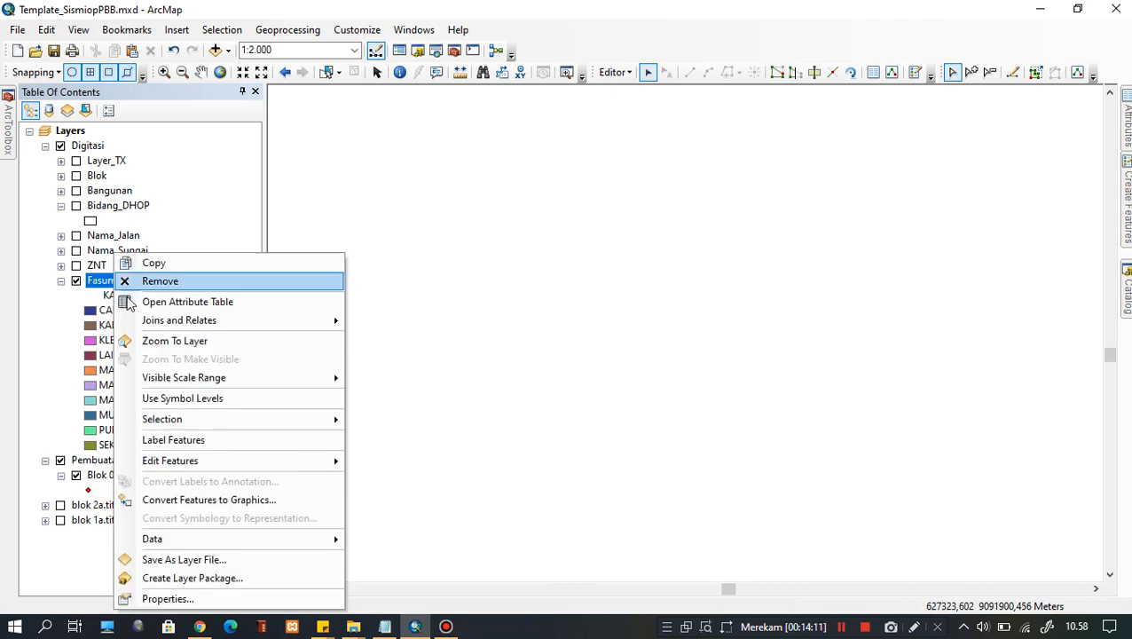
click(227, 303)
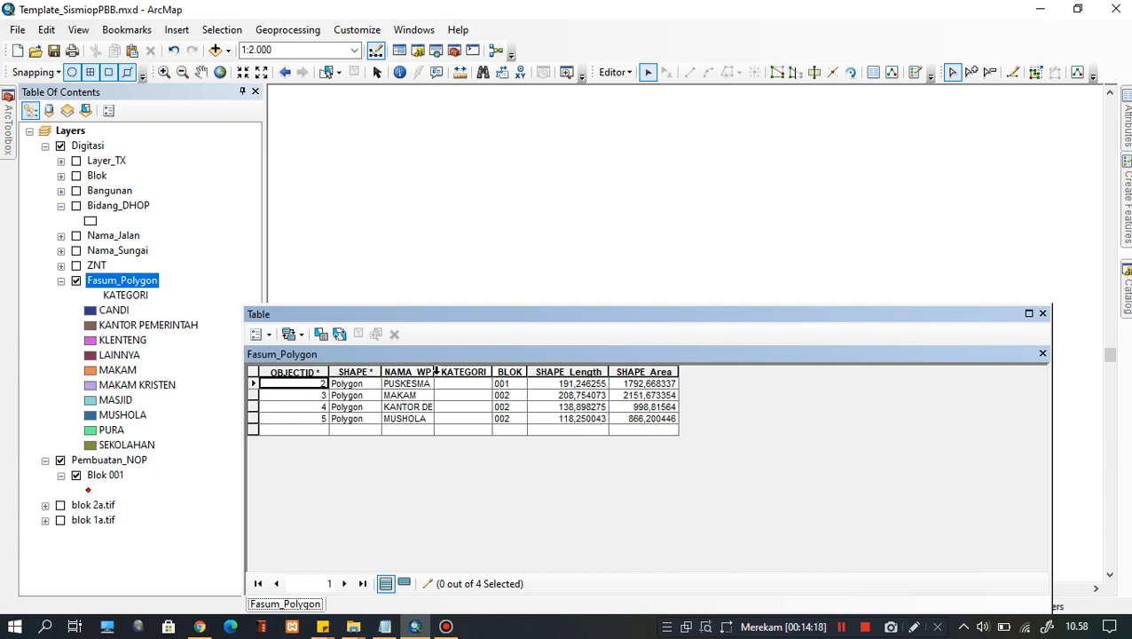
drag(433, 370, 461, 370)
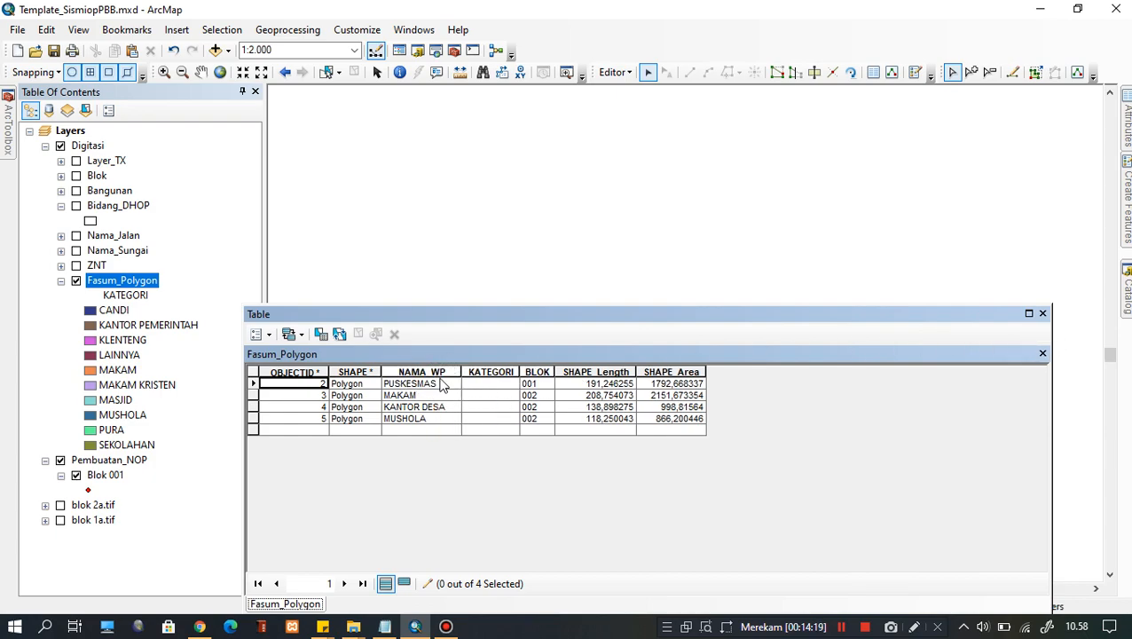
Set KATEGORI to LAINNYA for the PUSKESMAS record and to MAKAM for the MAKAM record
click(512, 385)
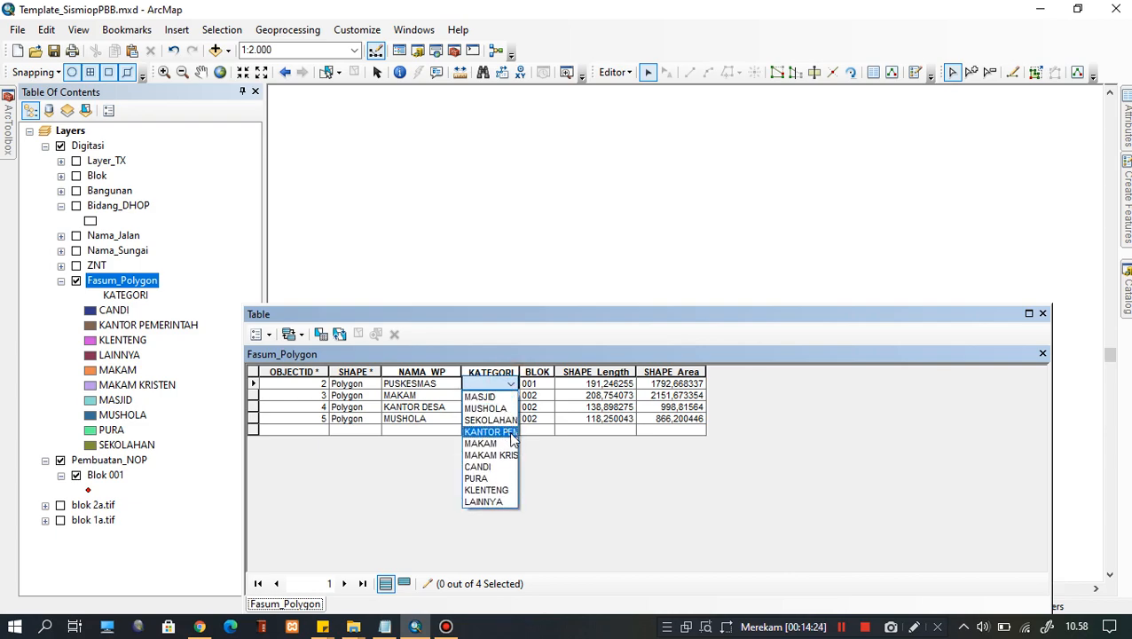
click(484, 502)
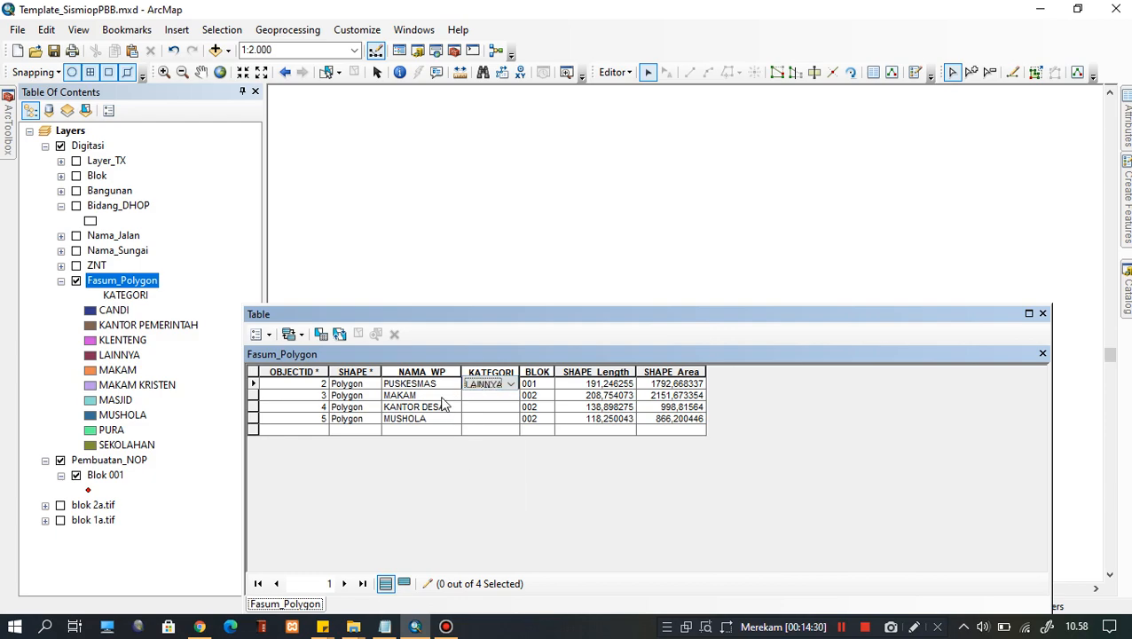
click(510, 395)
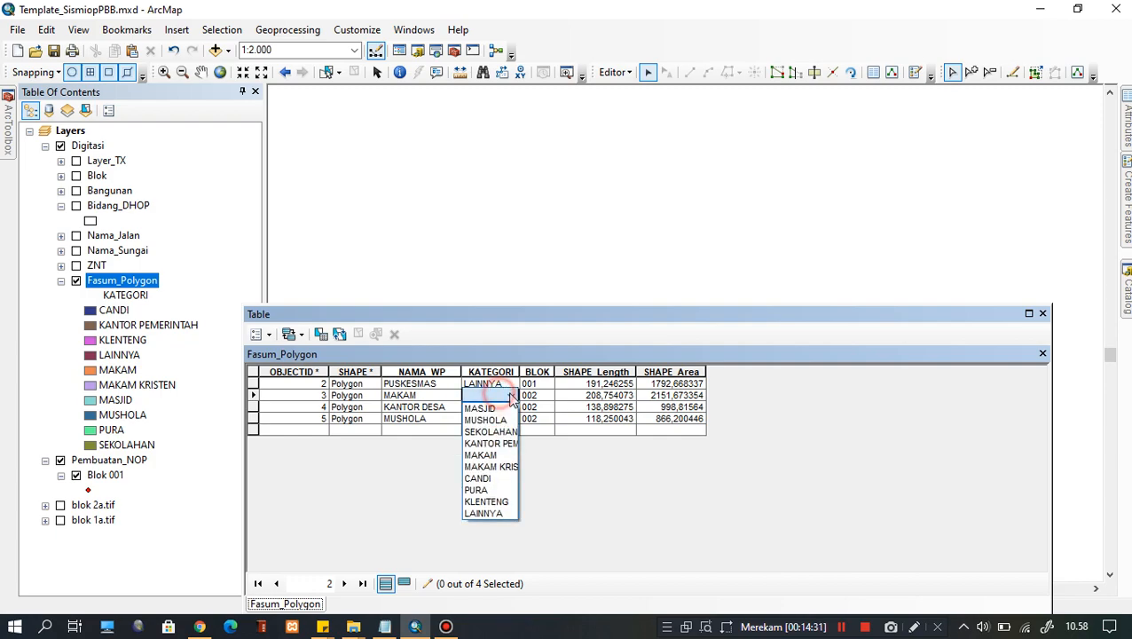
click(495, 454)
Set KATEGORI to KANTOR PEMERINTAH for KANTOR DESA and to MUSHOLA for the MUSHOLA record, widening the KATEGORI column
click(494, 406)
click(511, 406)
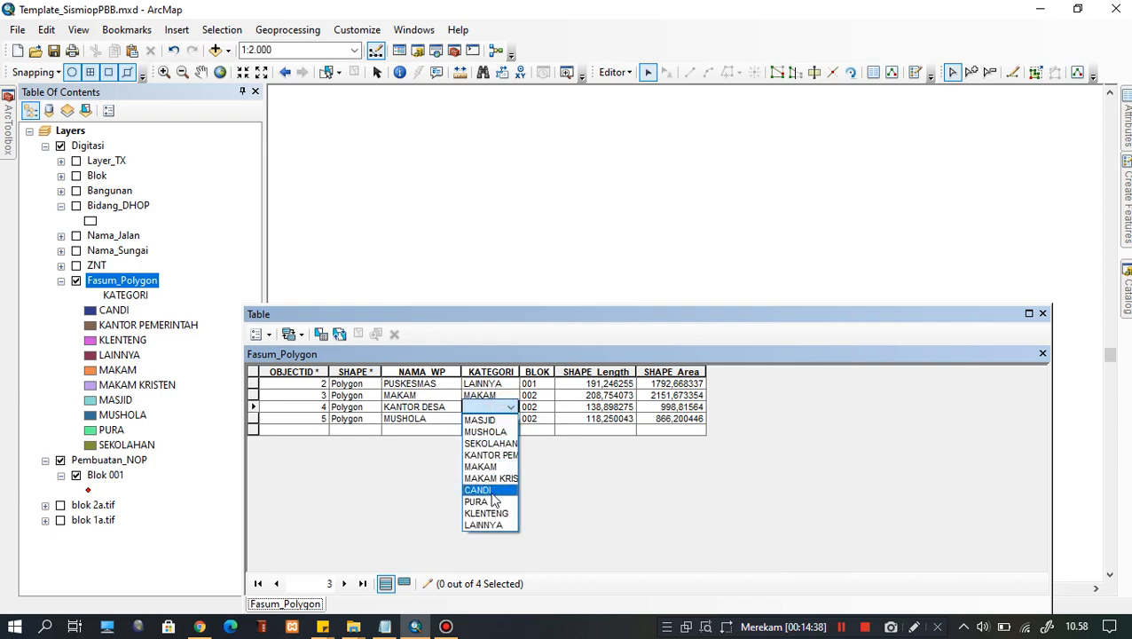
click(497, 454)
drag(520, 369, 576, 371)
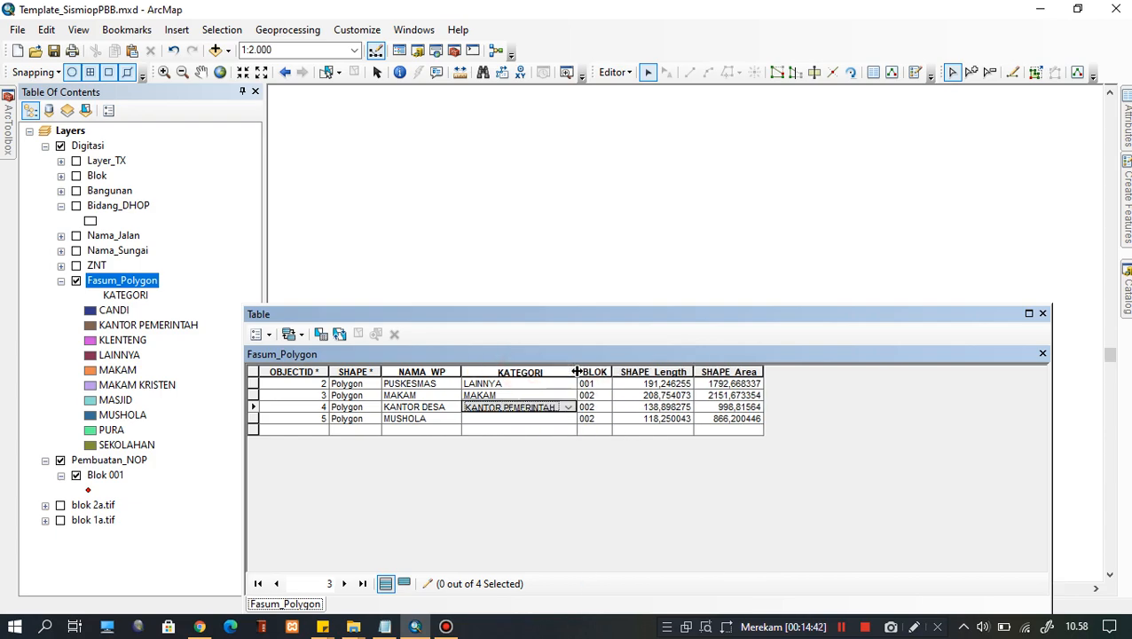
click(550, 424)
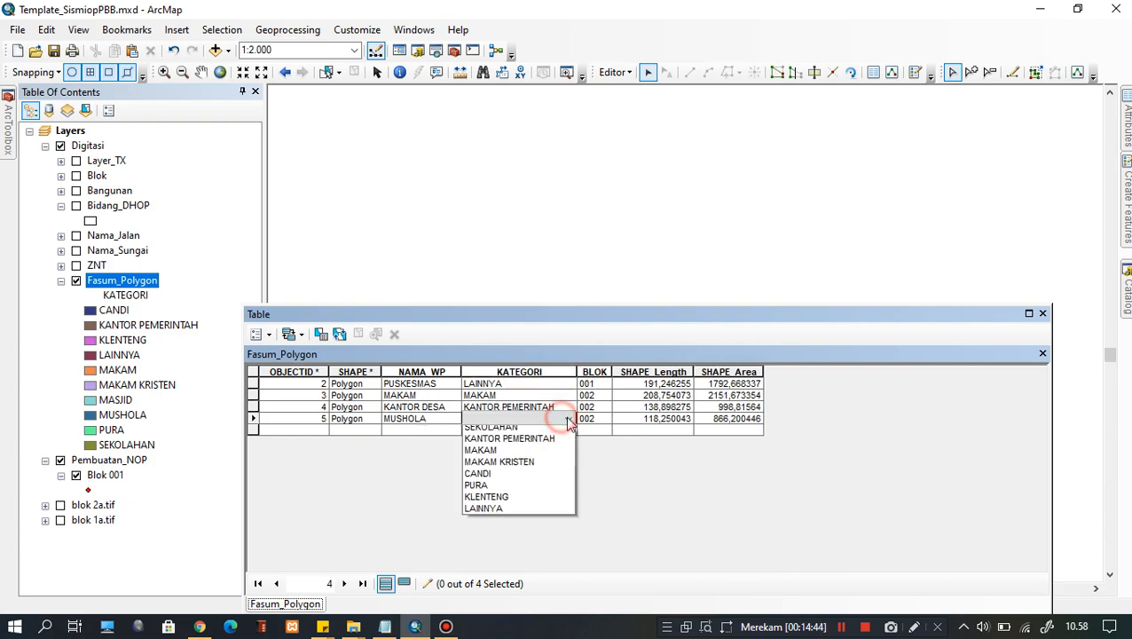
click(550, 443)
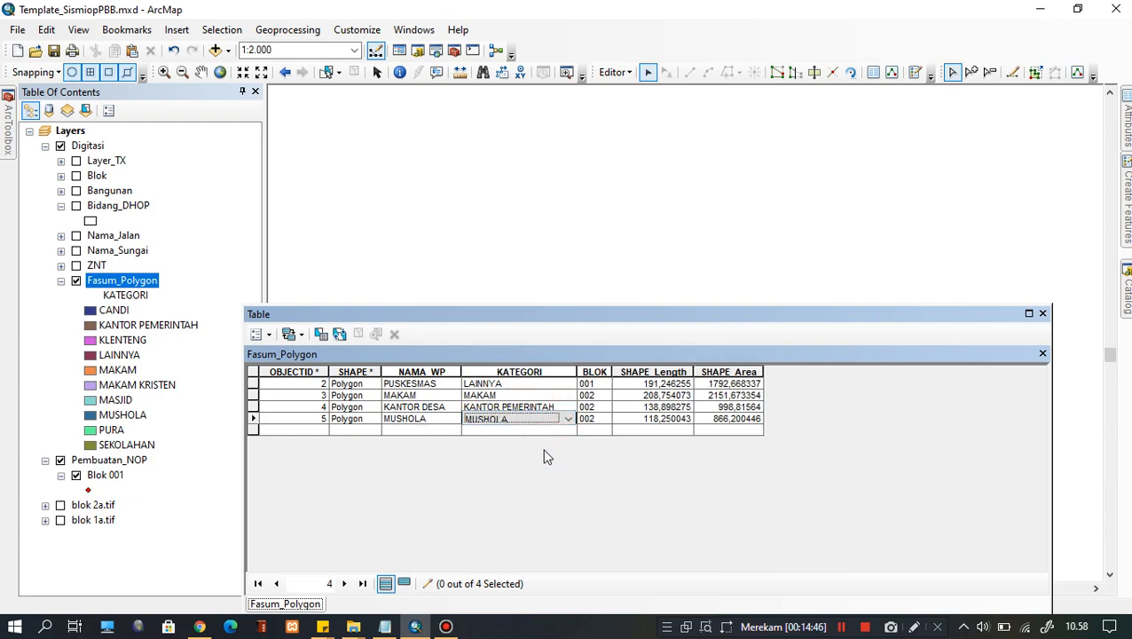
Save the edits to Fasum_Polygon and close its attribute table
click(612, 72)
click(618, 129)
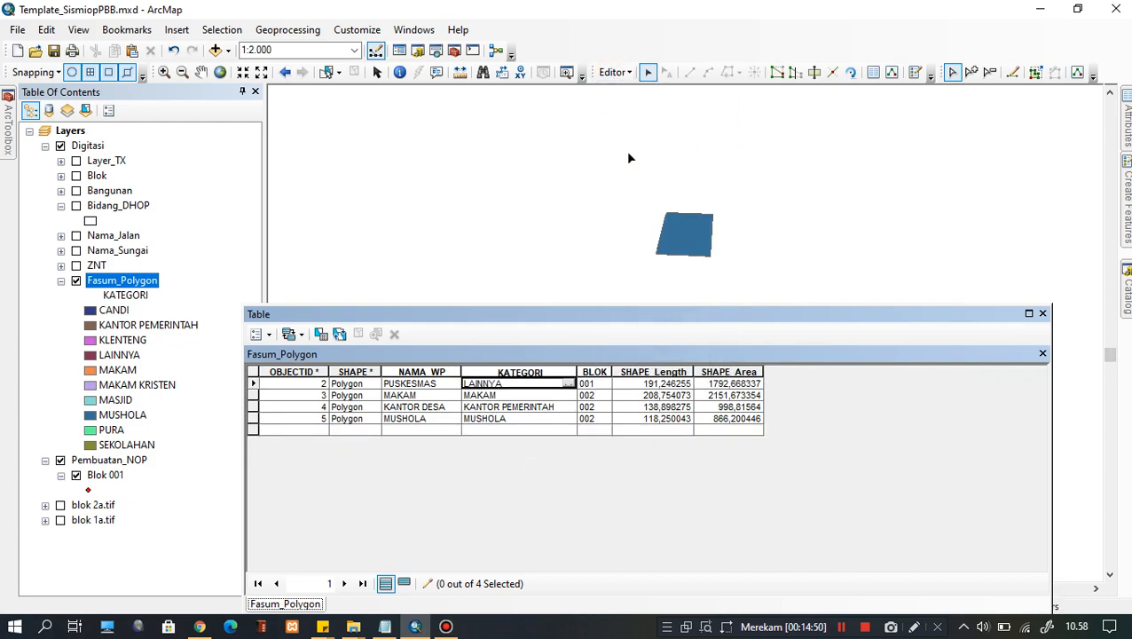
click(1042, 313)
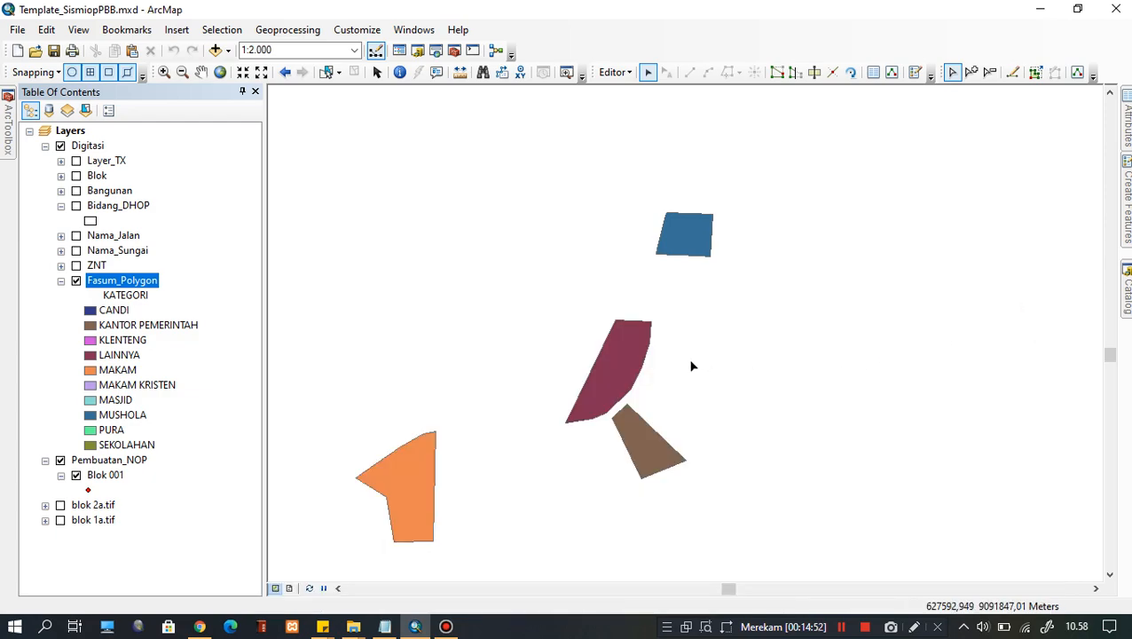
Look over the category-coloured polygons, end the edit session, and collapse the Fasum_Polygon legend
scroll(600, 353, up, 2)
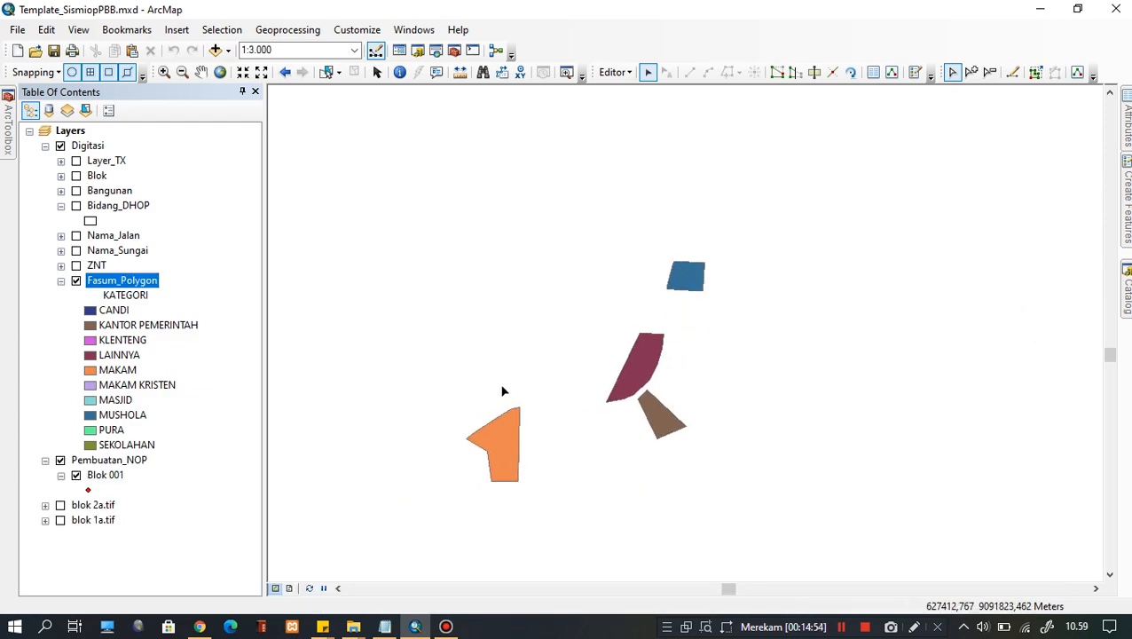
drag(643, 271, 654, 198)
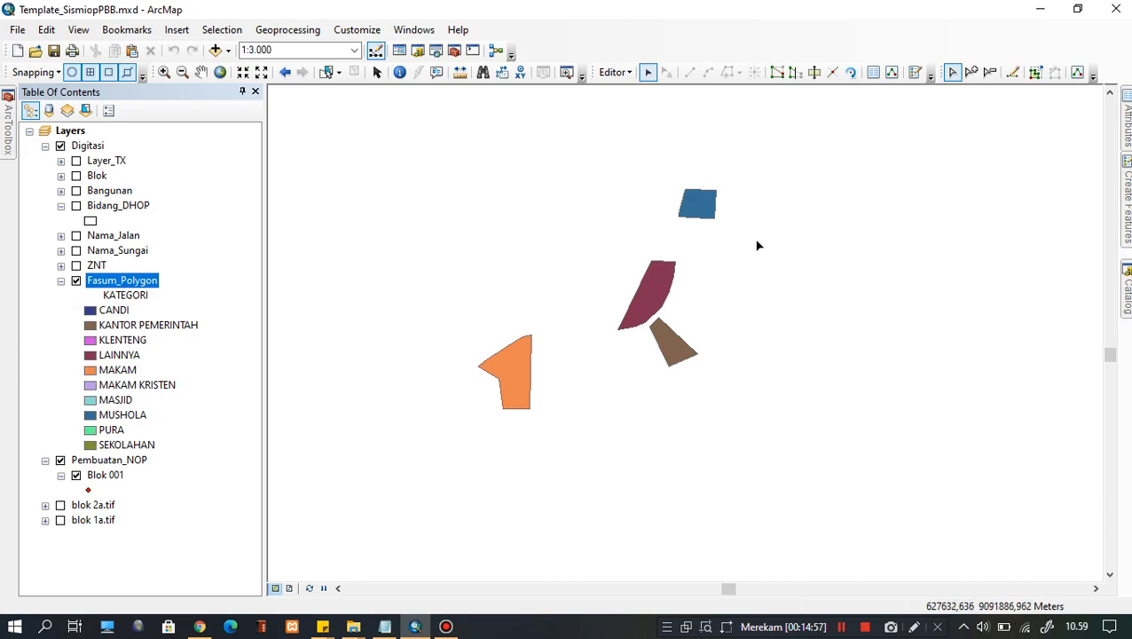
click(696, 202)
click(570, 212)
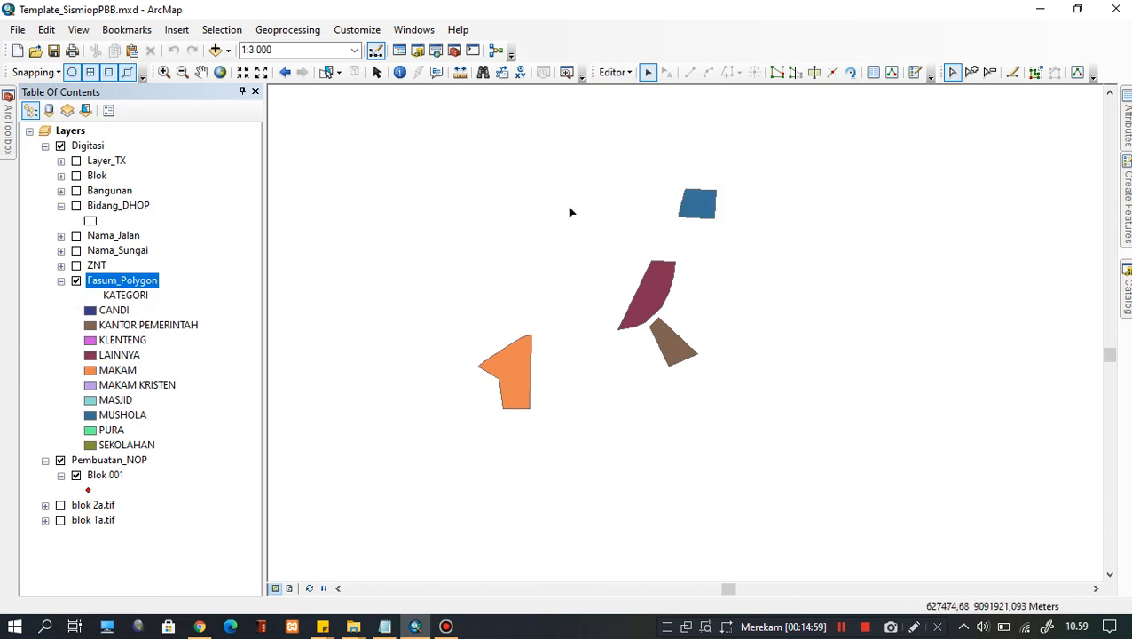
click(612, 72)
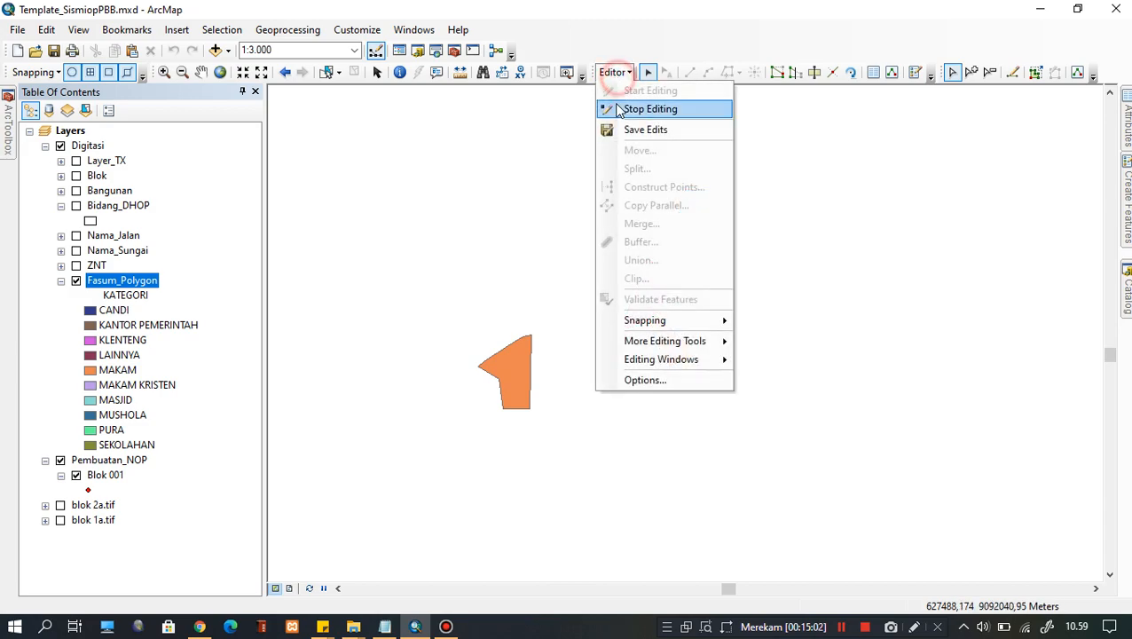
click(631, 108)
drag(726, 309, 707, 333)
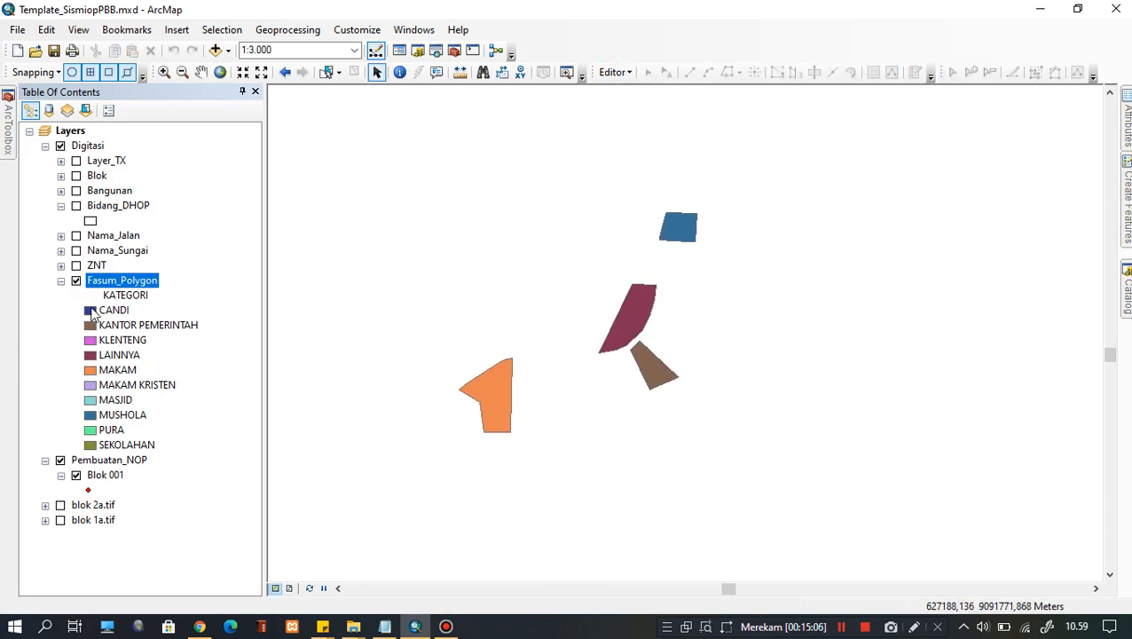
click(62, 282)
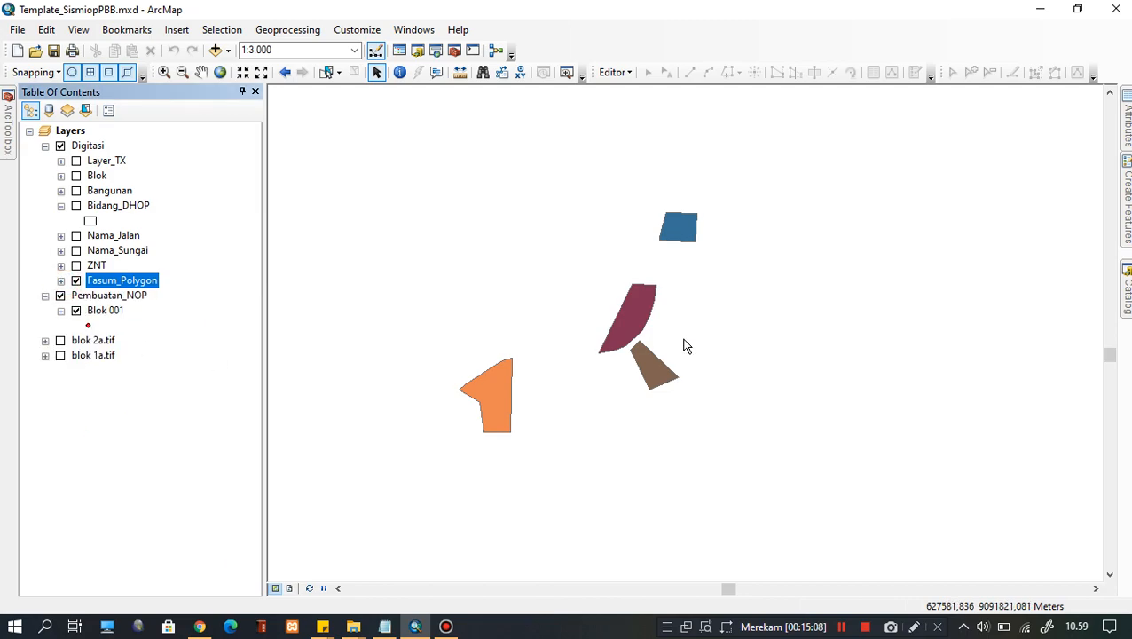
Review the NAMA_WP and KATEGORI values in the Fasum_Polygon attribute table, then expand the layer's category legend
right_click(144, 282)
click(209, 301)
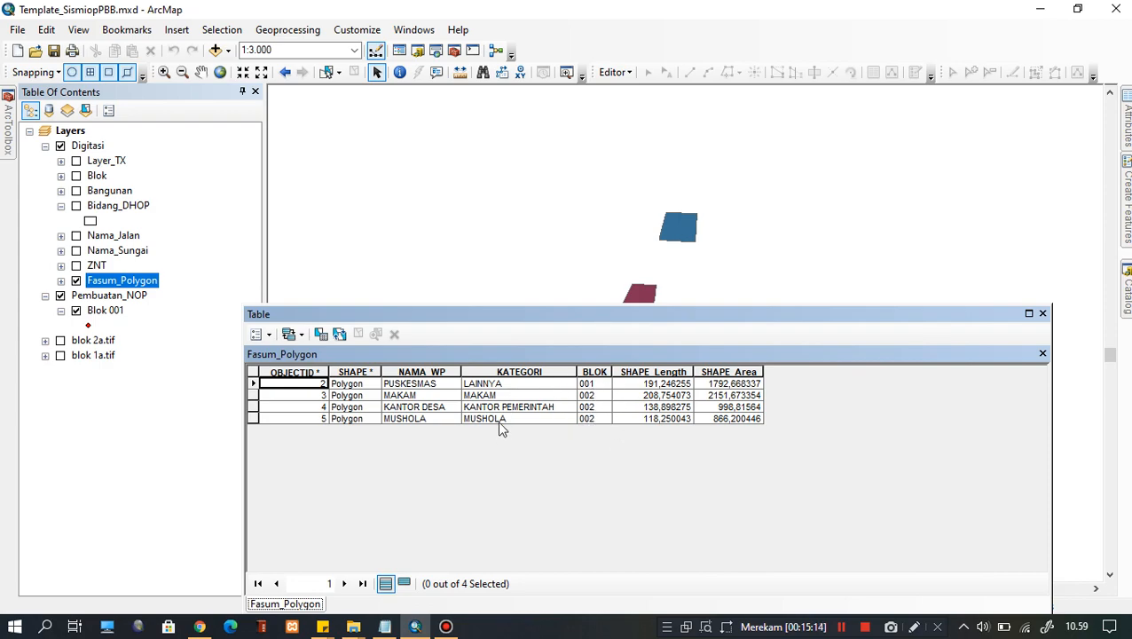
click(538, 395)
click(530, 418)
click(534, 384)
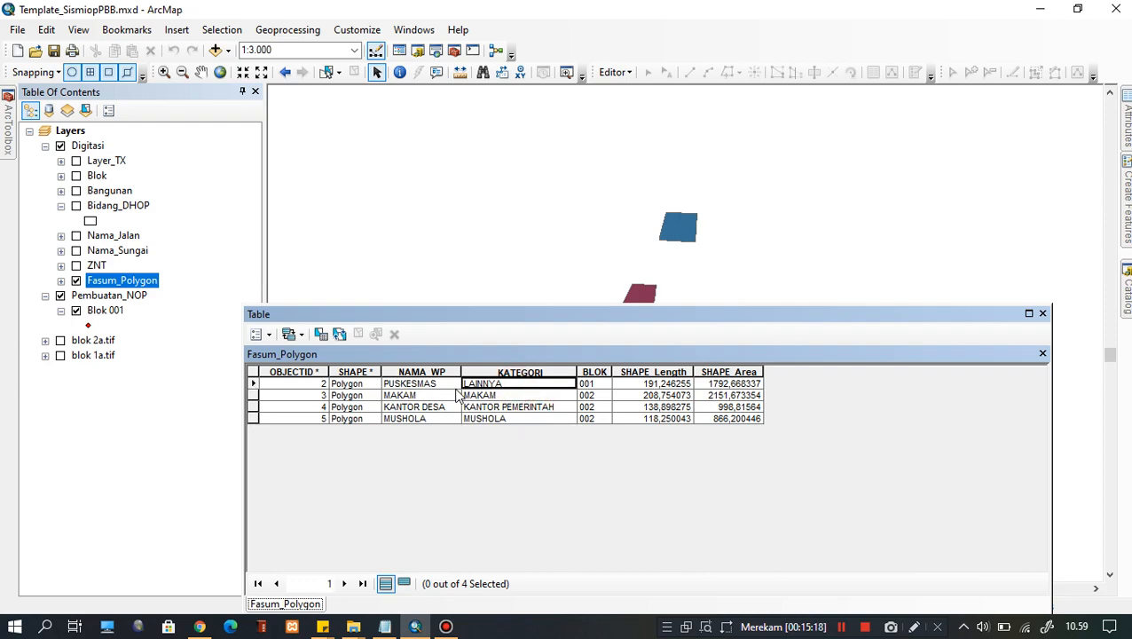
click(424, 385)
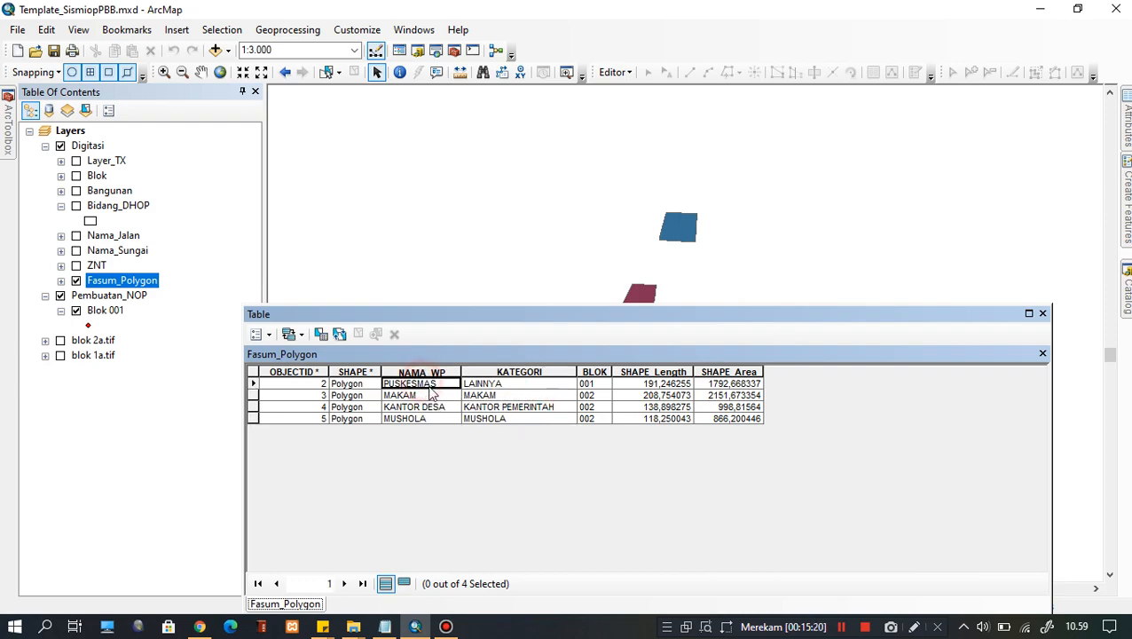
click(425, 396)
click(422, 417)
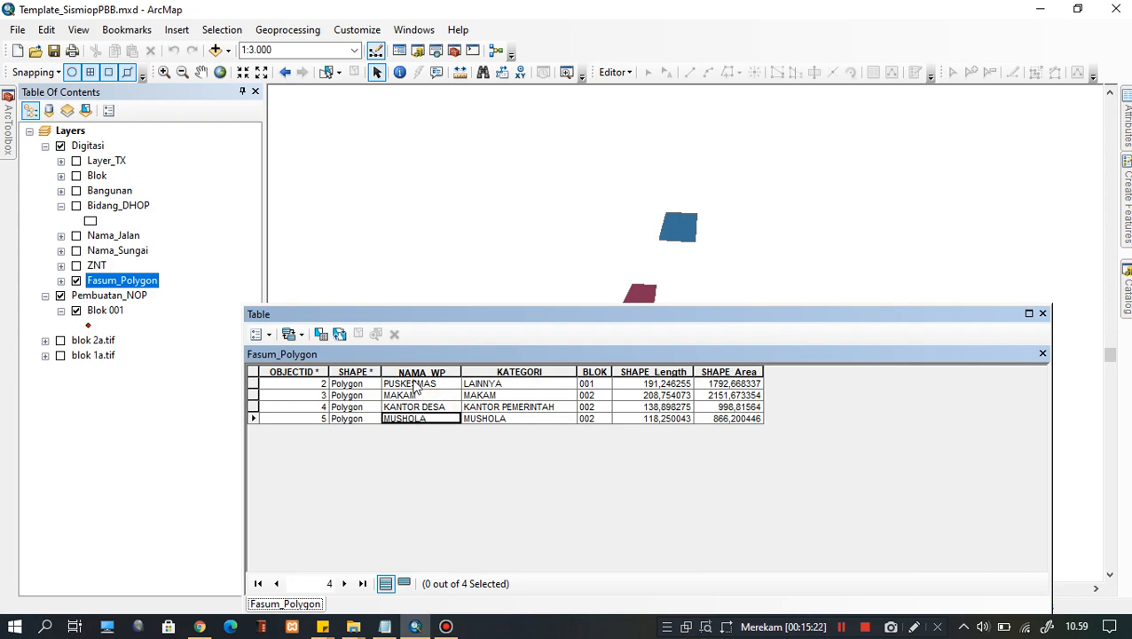
click(417, 384)
click(423, 394)
click(433, 407)
click(444, 420)
click(1043, 313)
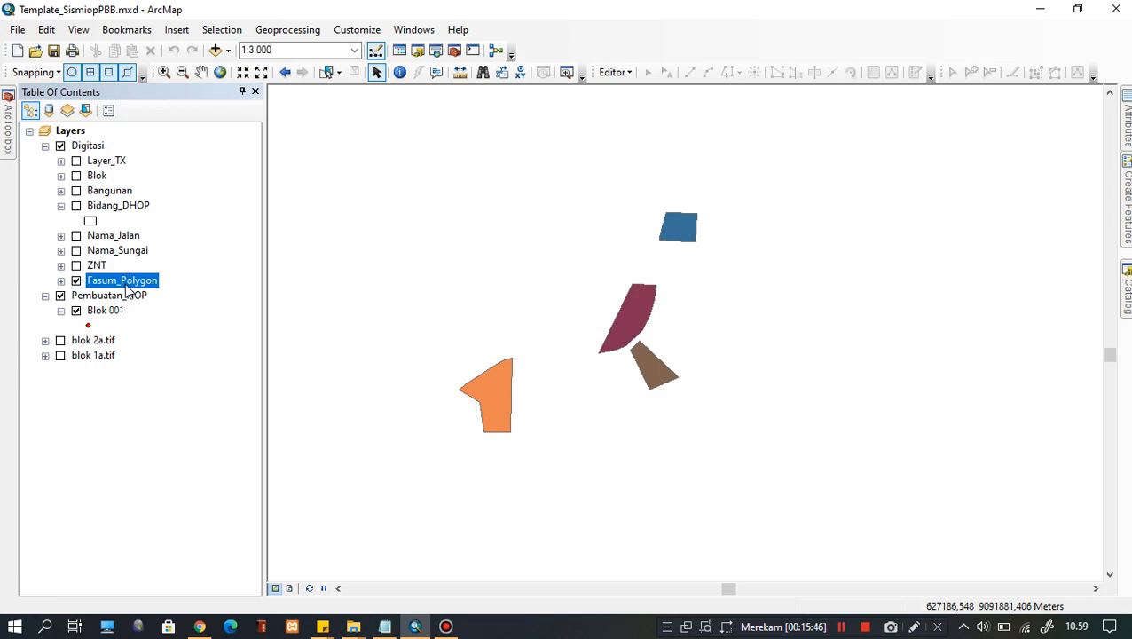
click(321, 314)
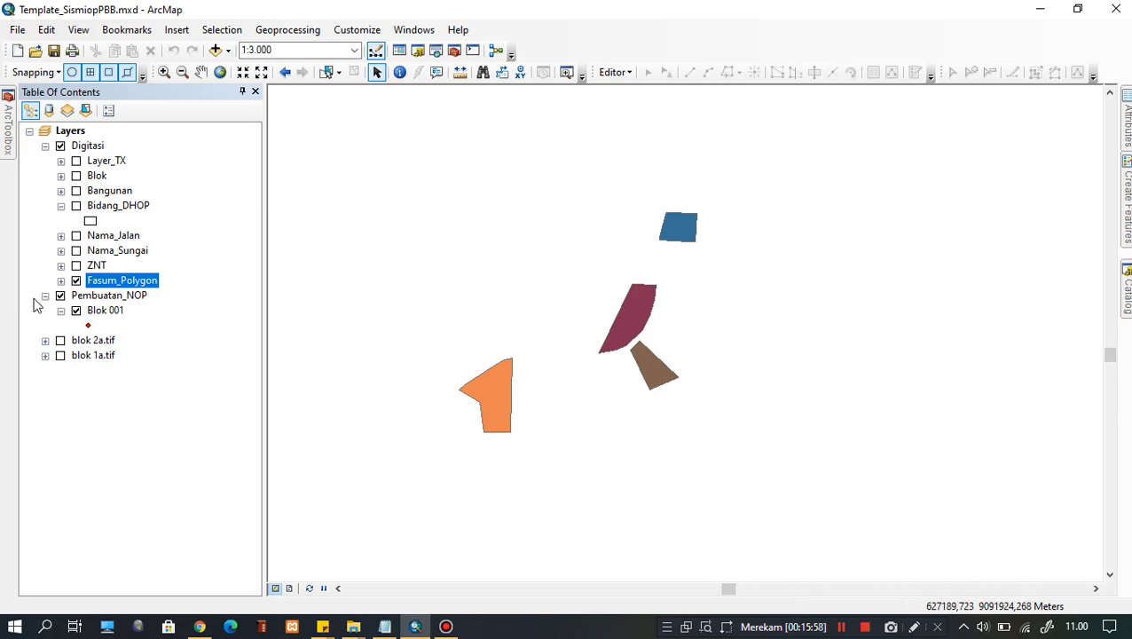
click(60, 280)
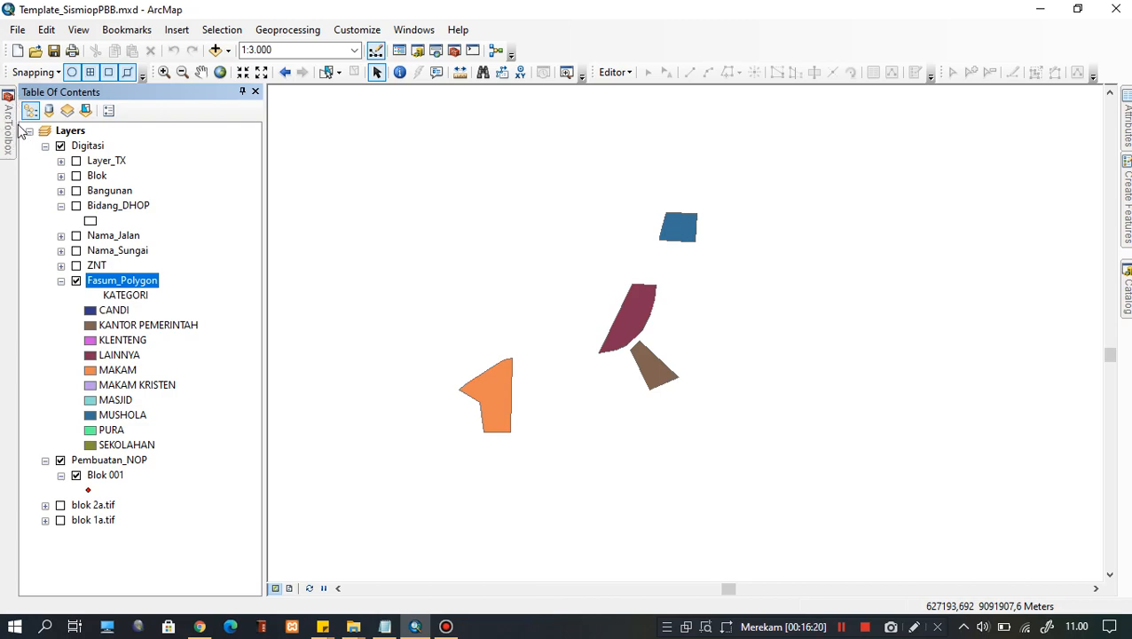
Open ArcToolbox and collapse the expanded Features toolset and the Data Management Tools toolbox
click(454, 52)
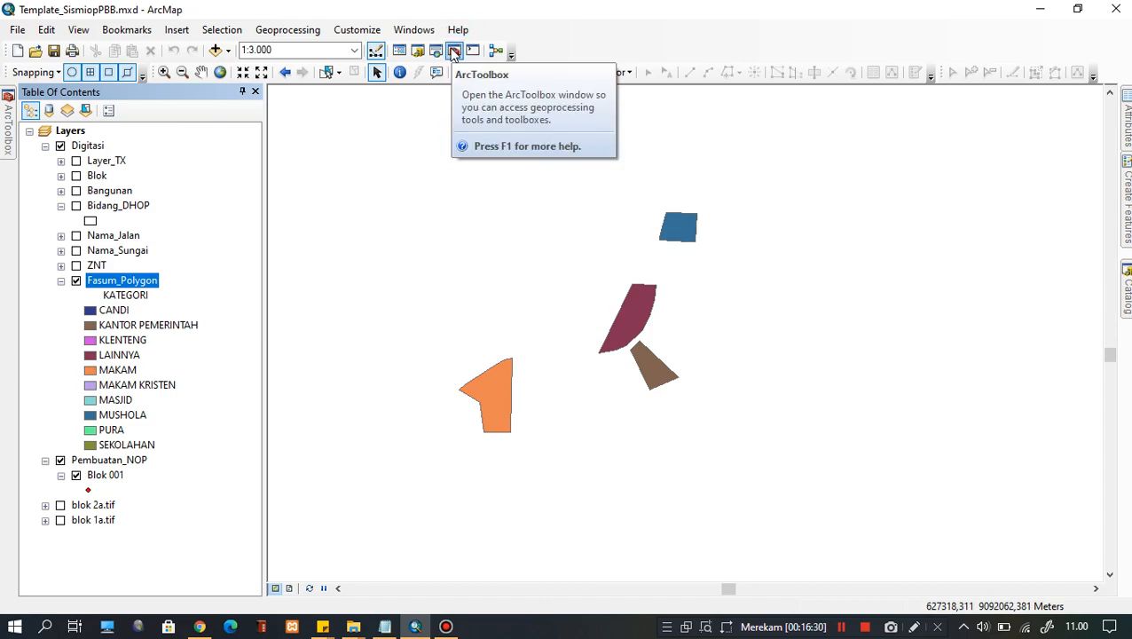
click(453, 53)
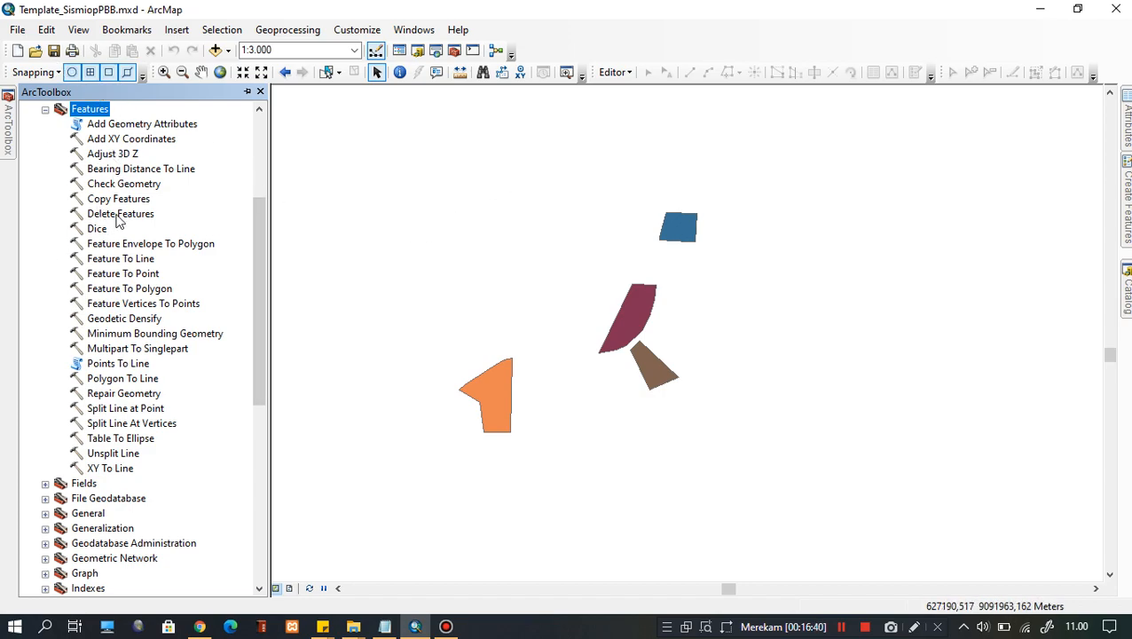
scroll(118, 202, up, 1)
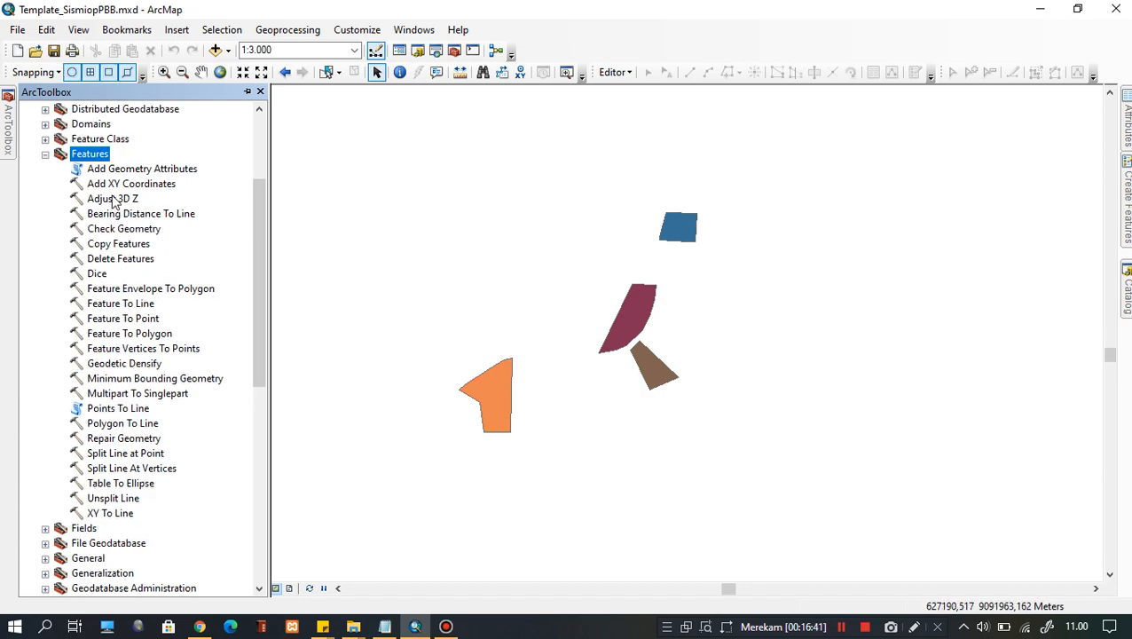
click(45, 154)
scroll(78, 209, up, 3)
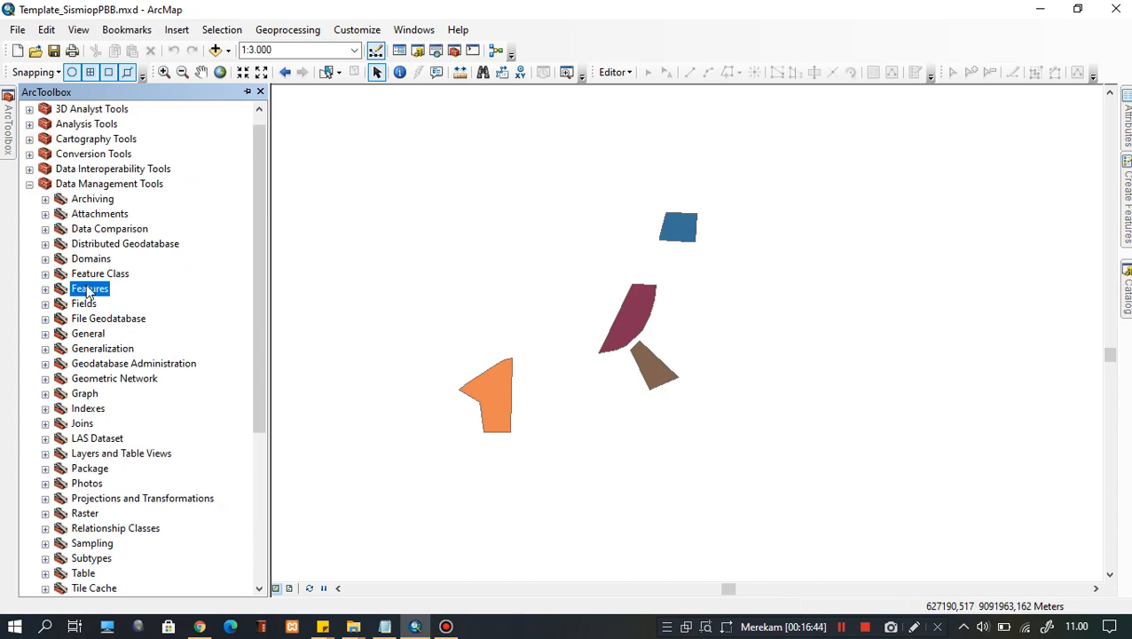
scroll(89, 293, up, 1)
click(29, 197)
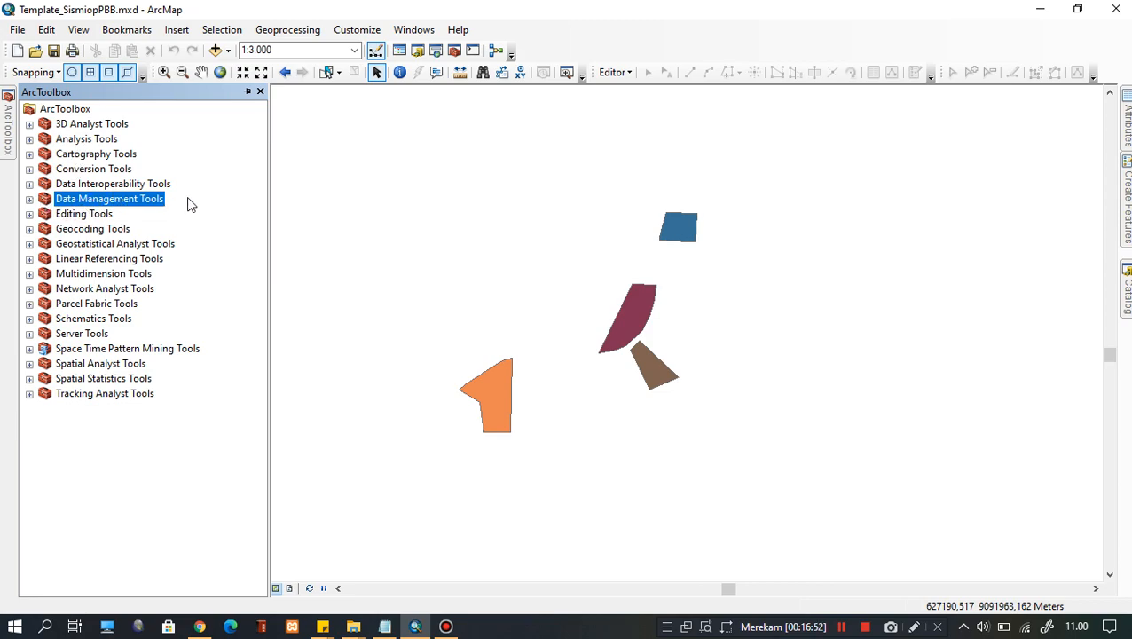
Open the Feature To Point tool from the Features toolset of Data Management Tools and set Fasum_Polygon as its input features
click(29, 198)
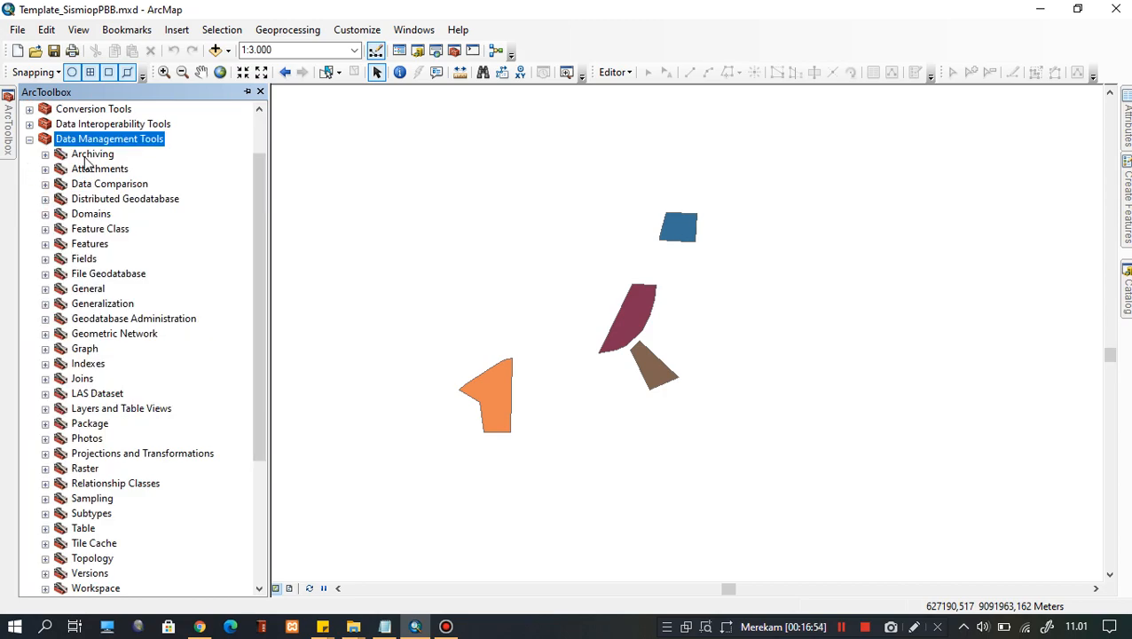
click(90, 245)
click(45, 246)
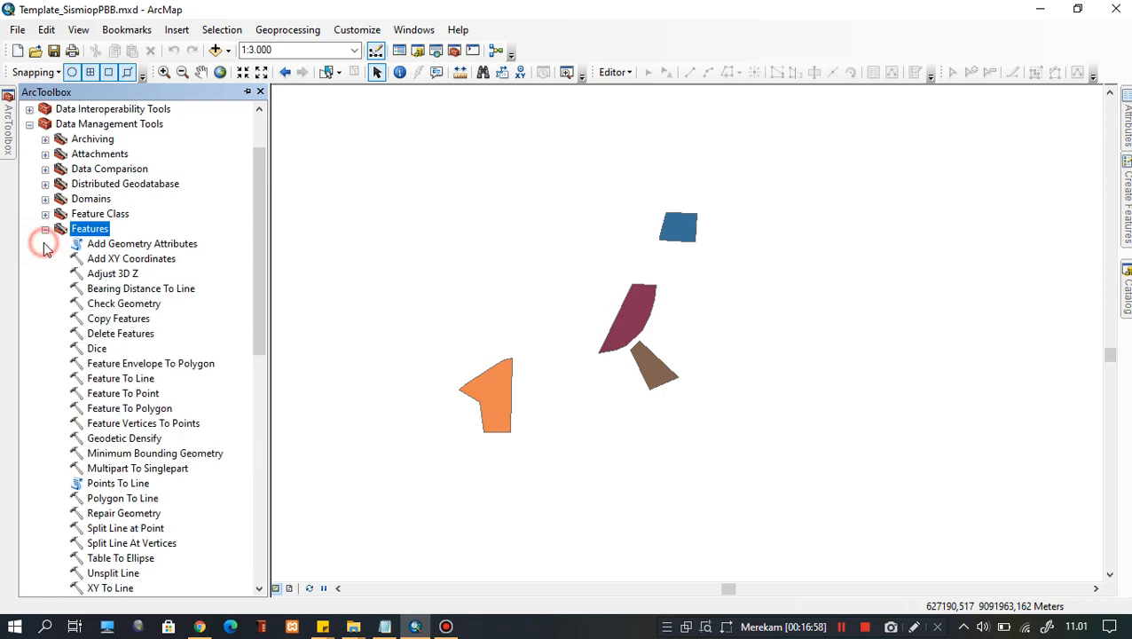
scroll(120, 324, down, 1)
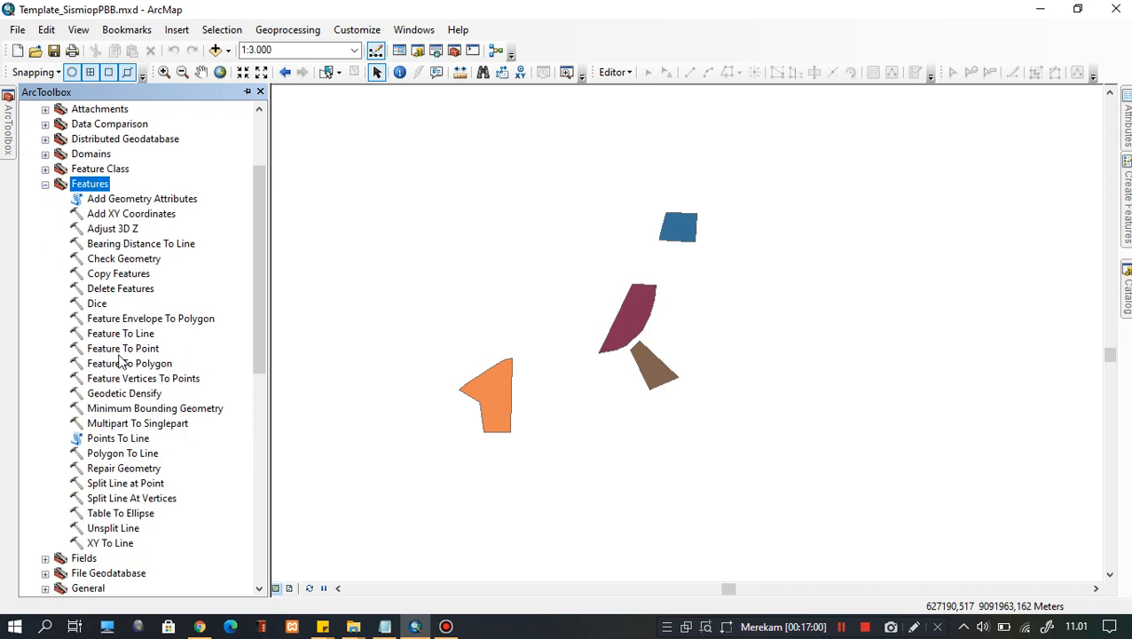
click(114, 348)
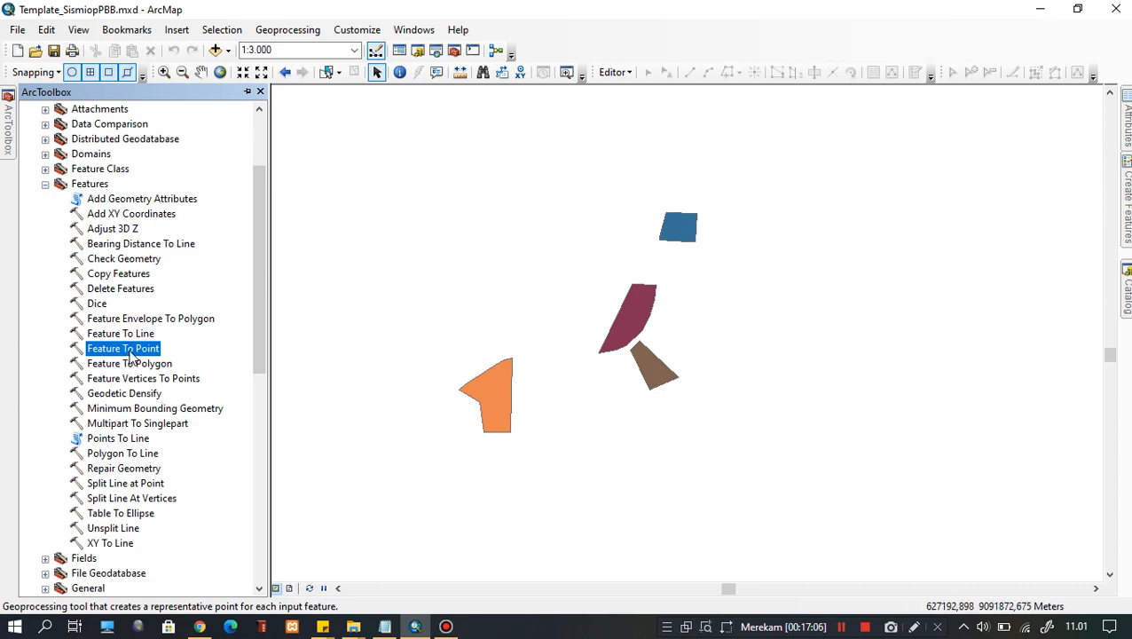
double_click(132, 350)
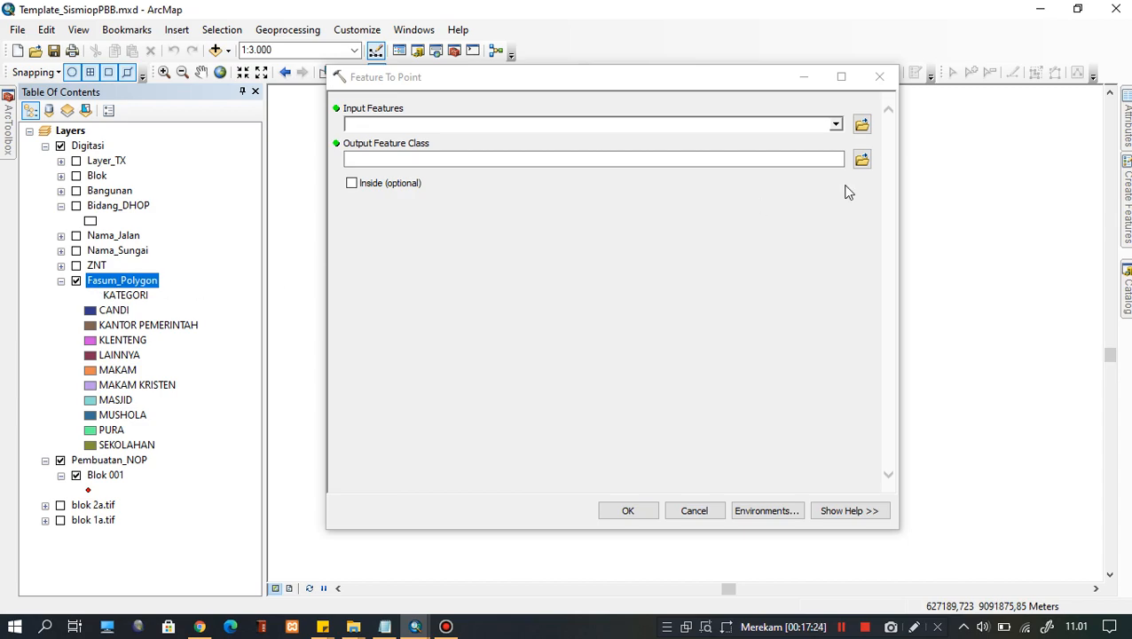
click(835, 124)
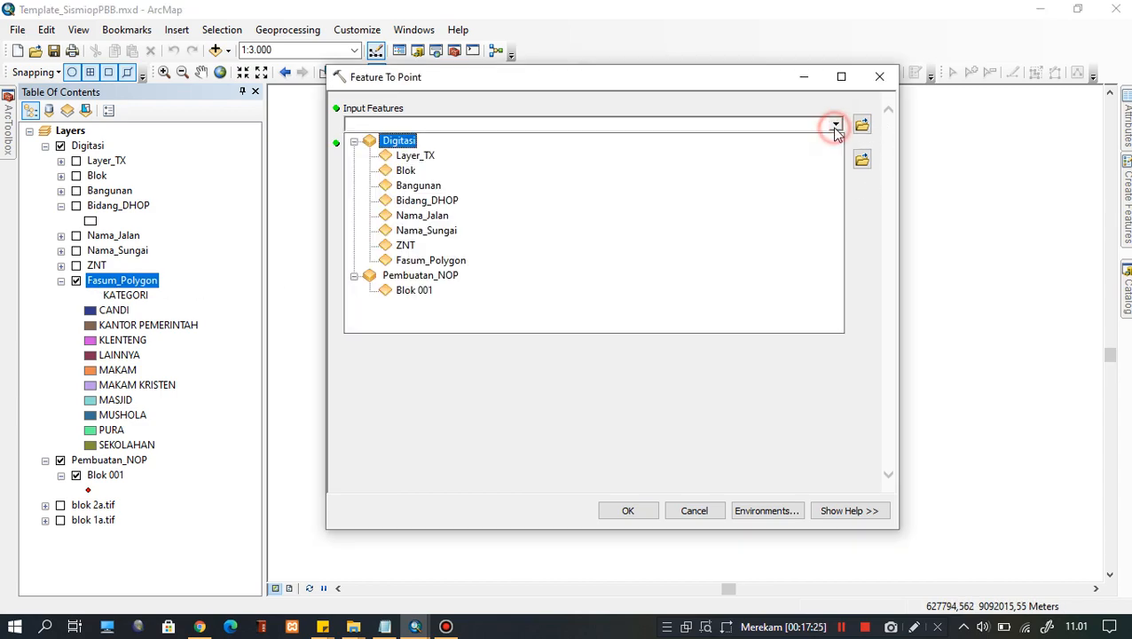
click(457, 259)
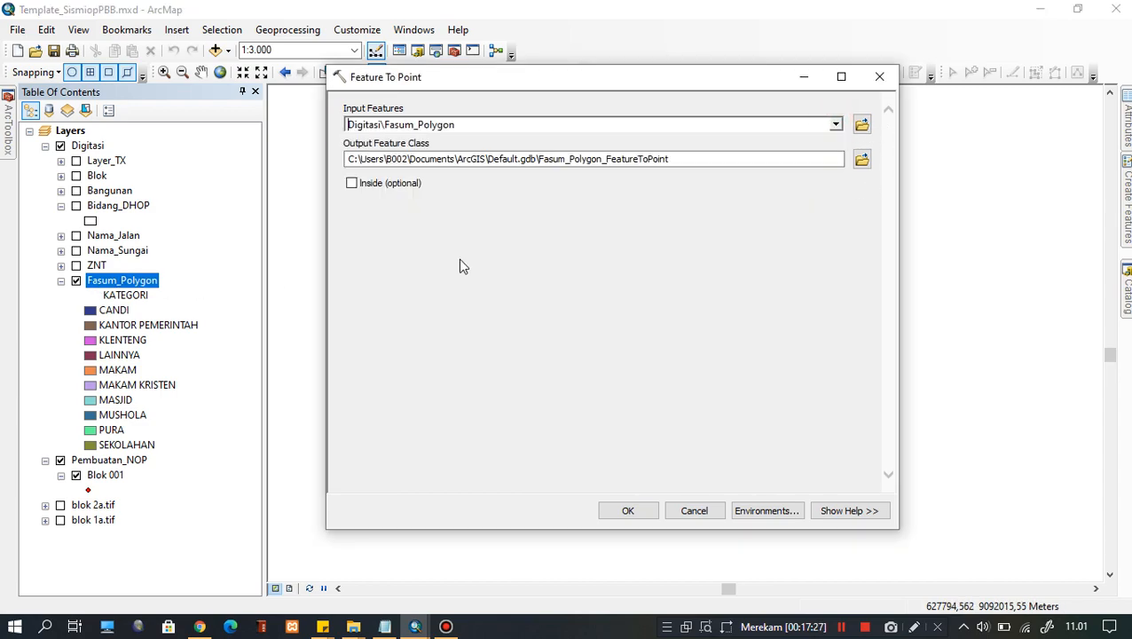
Browse the output location to the DHOP_DHR dataset in Template DHOP-DHR.gdb within the Project Latihan folder
click(862, 161)
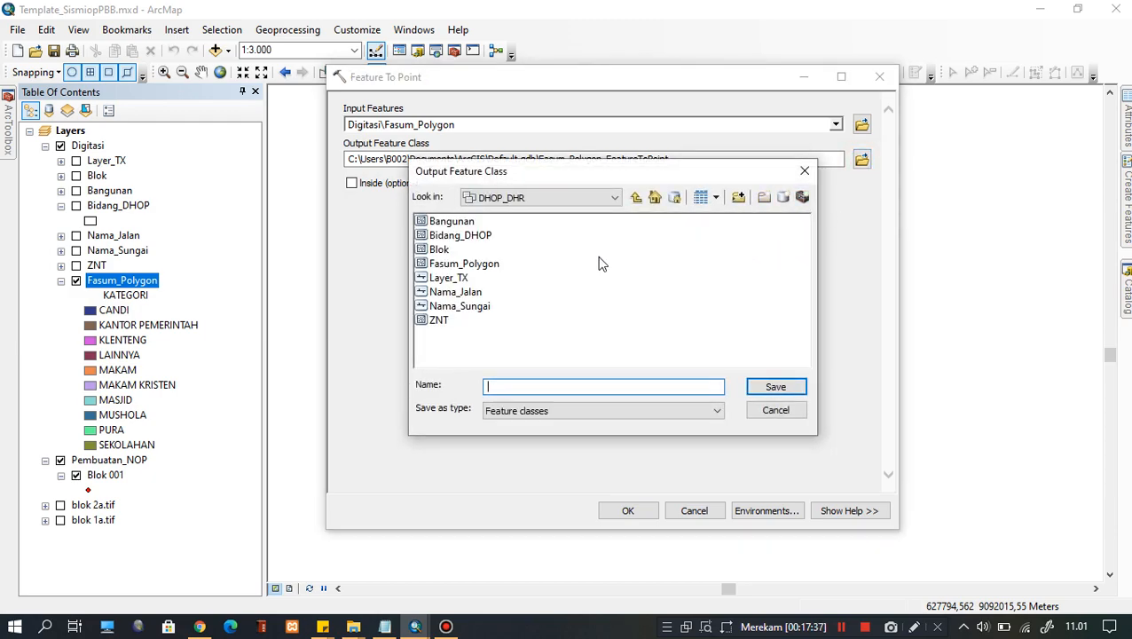
click(608, 198)
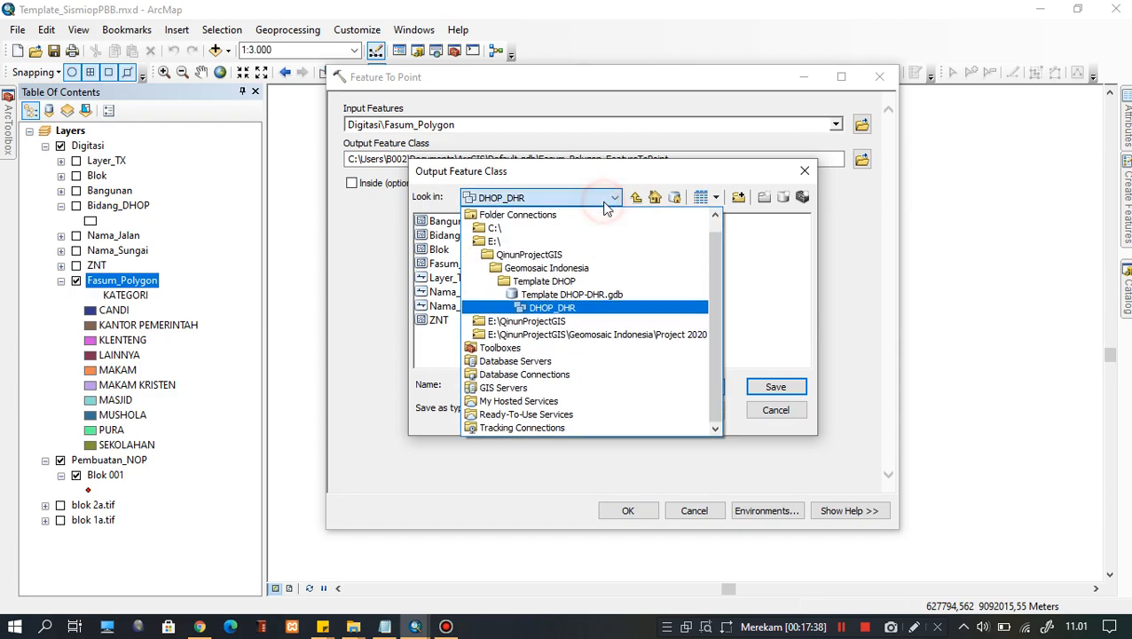
click(618, 276)
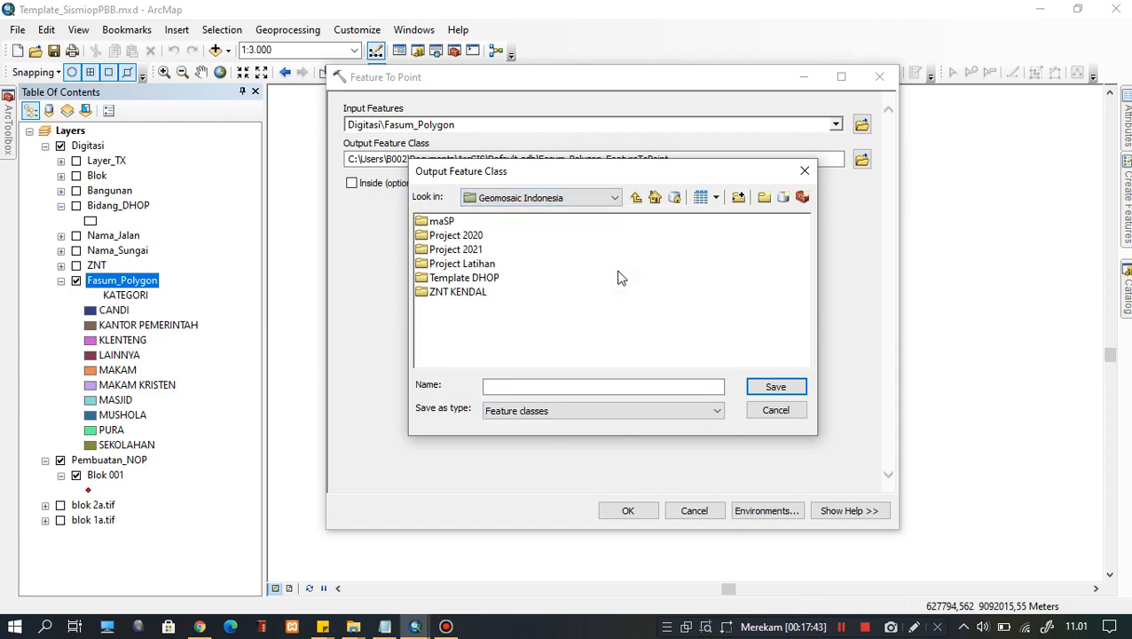
click(486, 264)
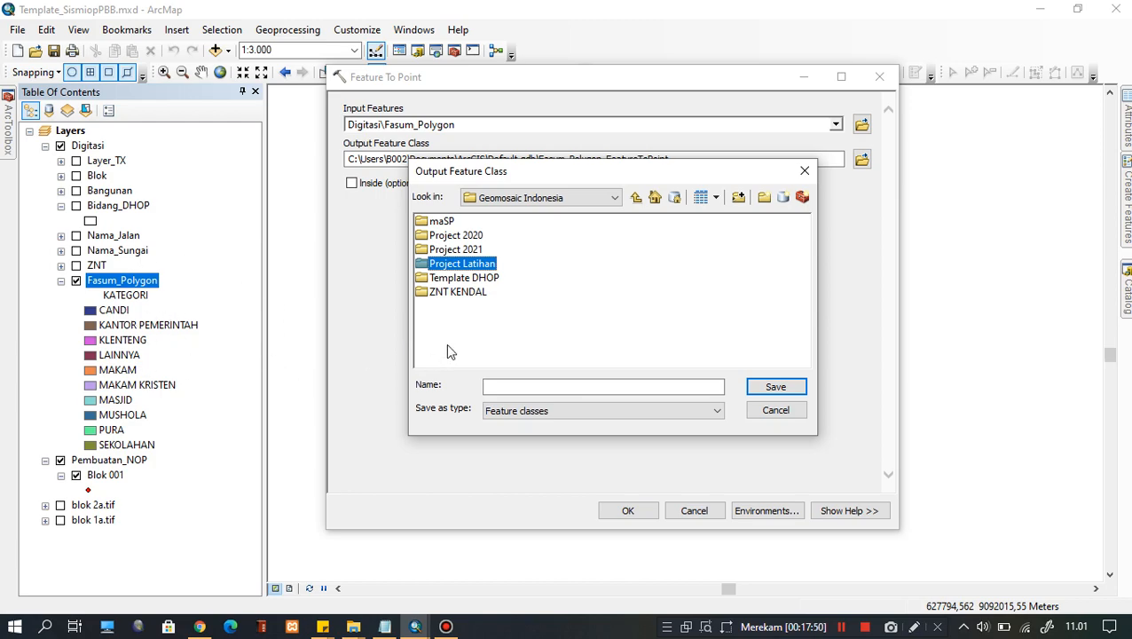
double_click(468, 265)
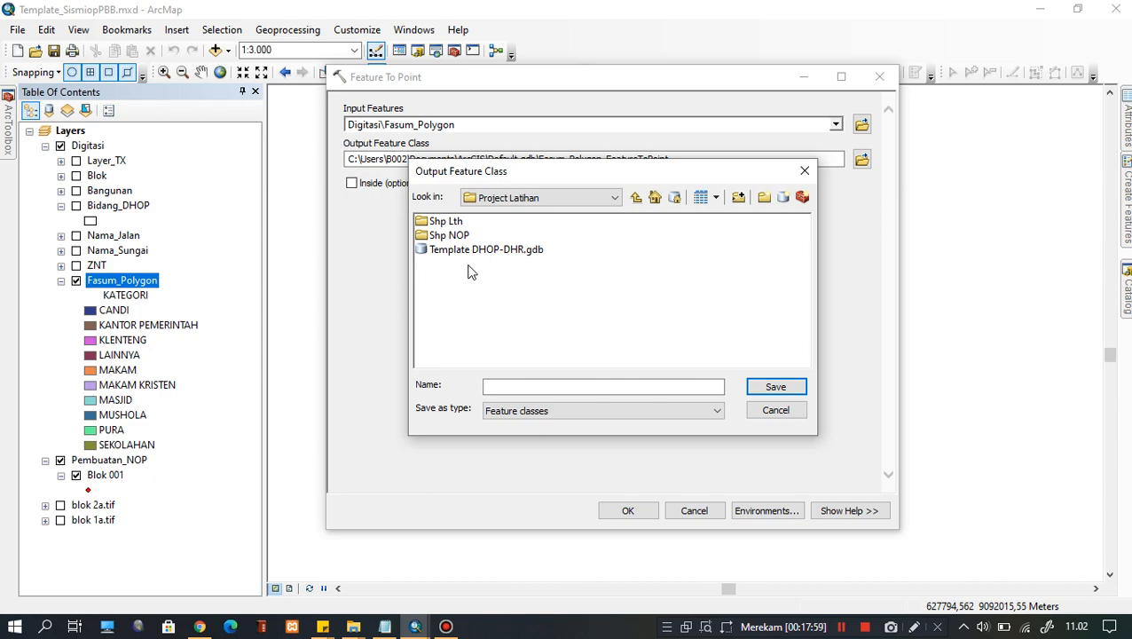
click(636, 198)
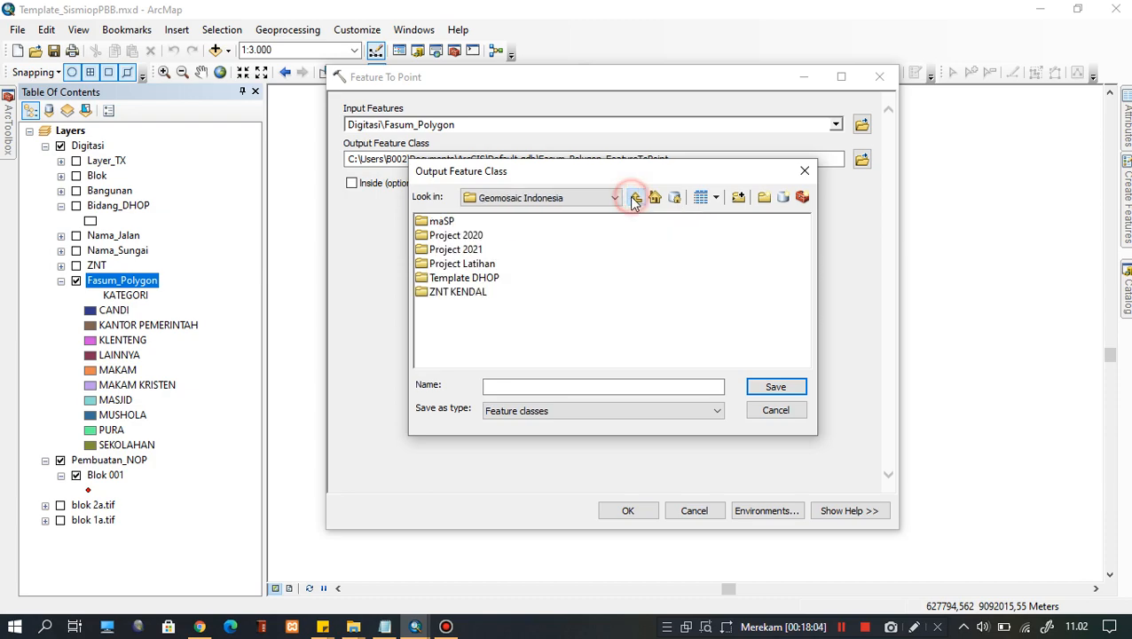
click(463, 267)
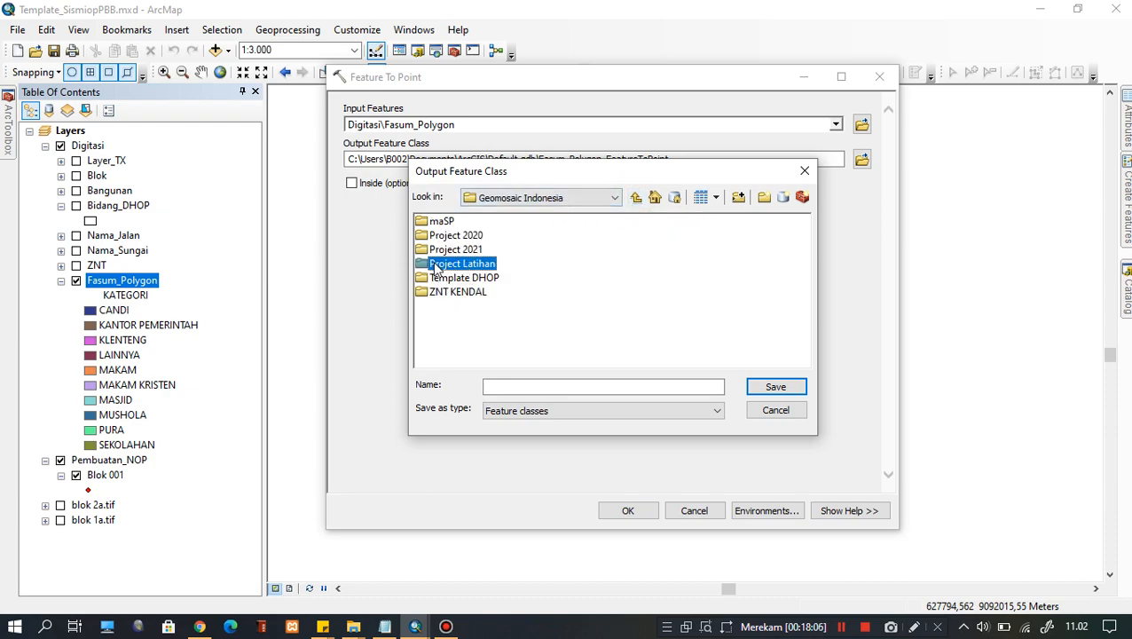
double_click(454, 265)
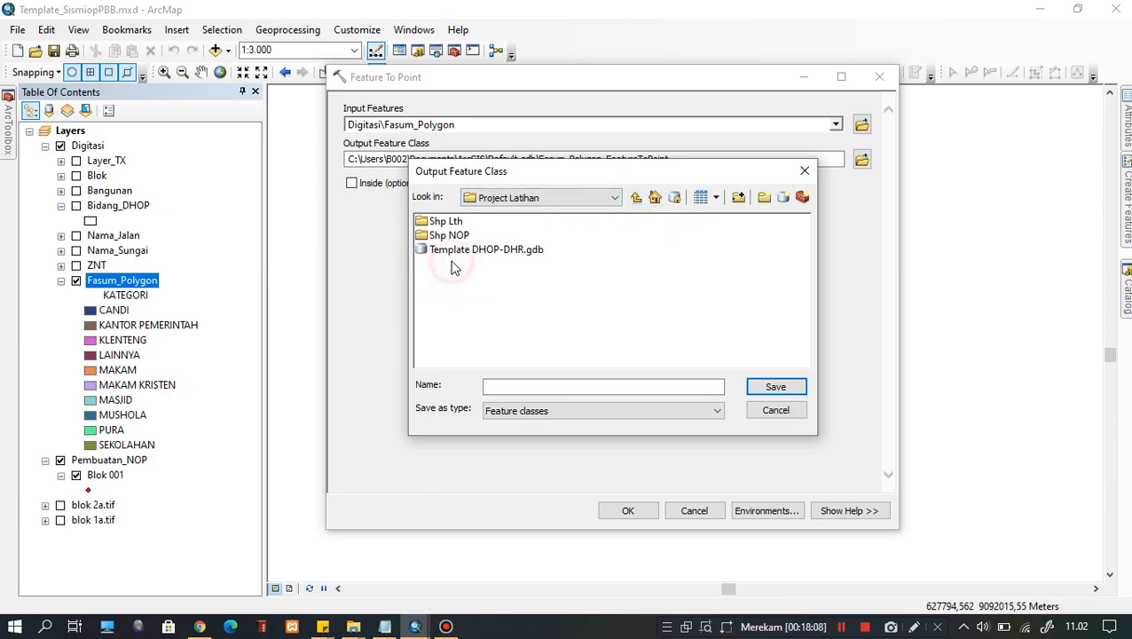
click(458, 252)
double_click(471, 250)
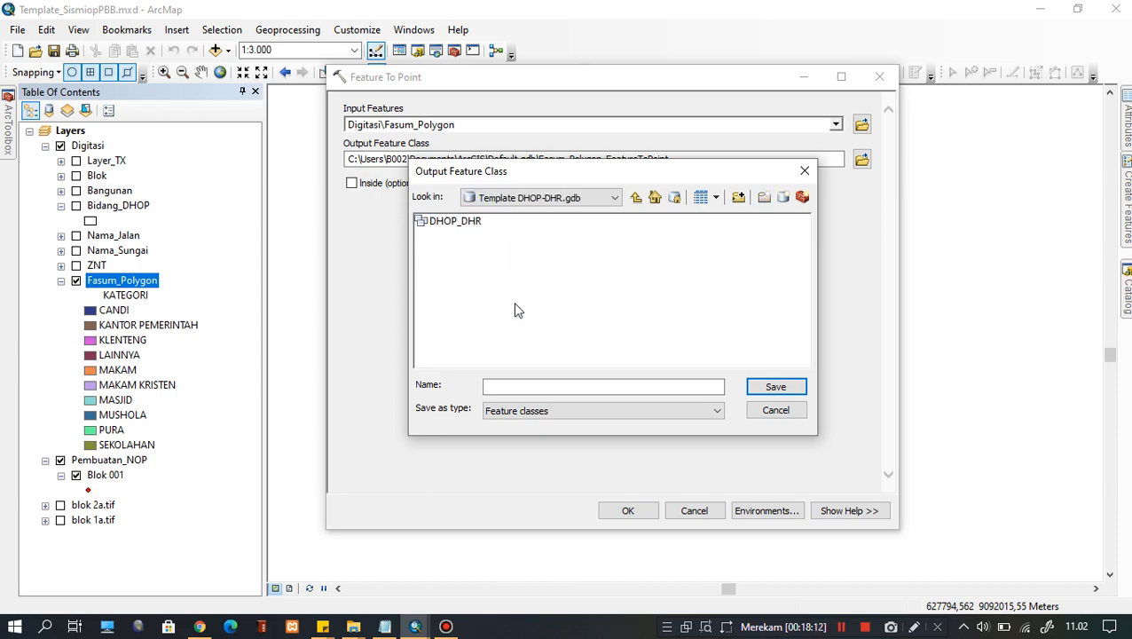
click(453, 223)
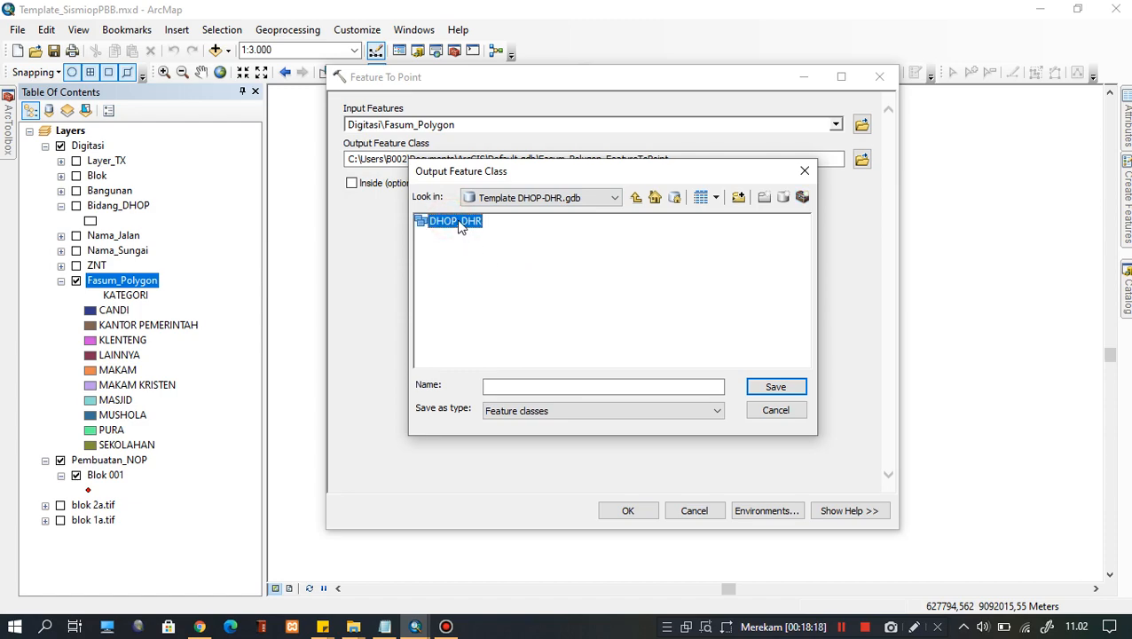
double_click(460, 226)
click(443, 337)
click(425, 330)
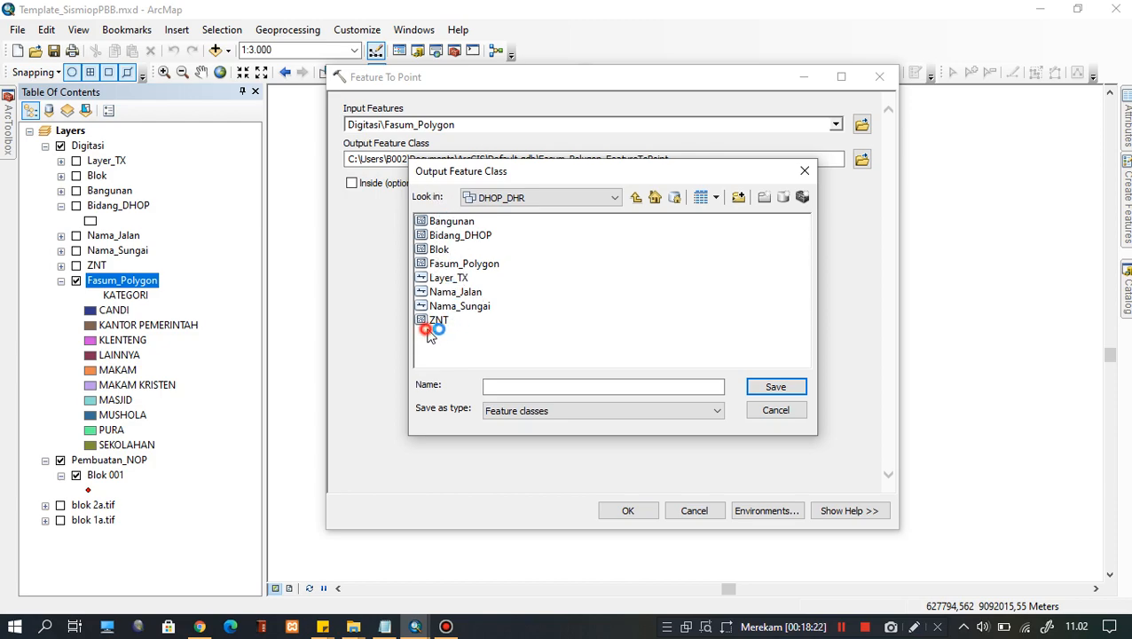
Name the output feature class Fasum_Simbol, save it, and run the Feature To Point conversion
click(495, 385)
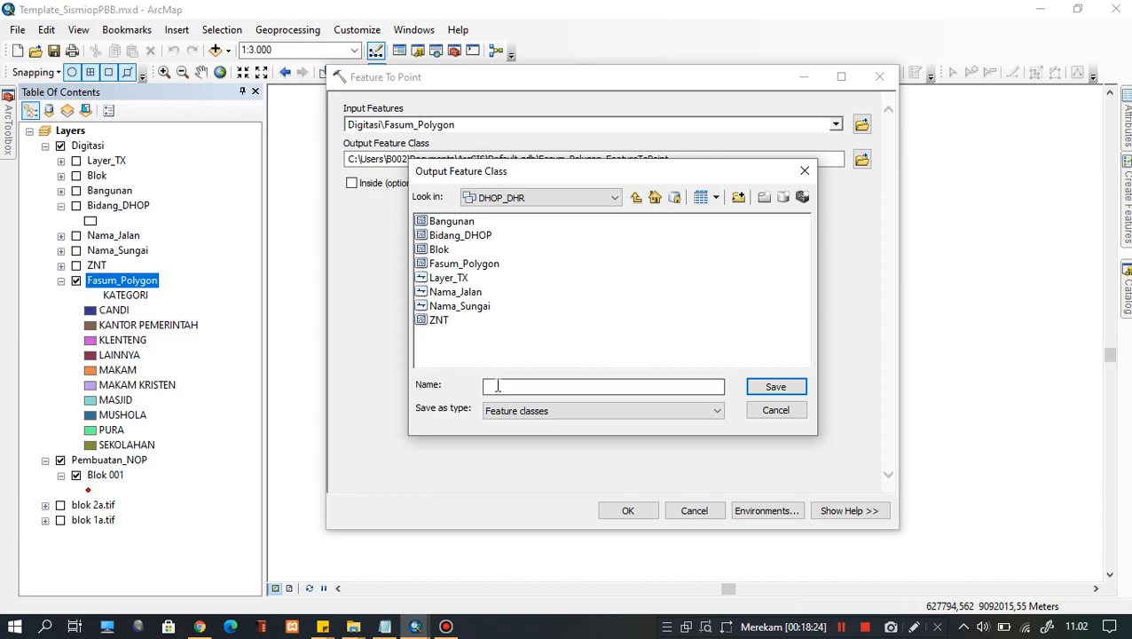
click(500, 385)
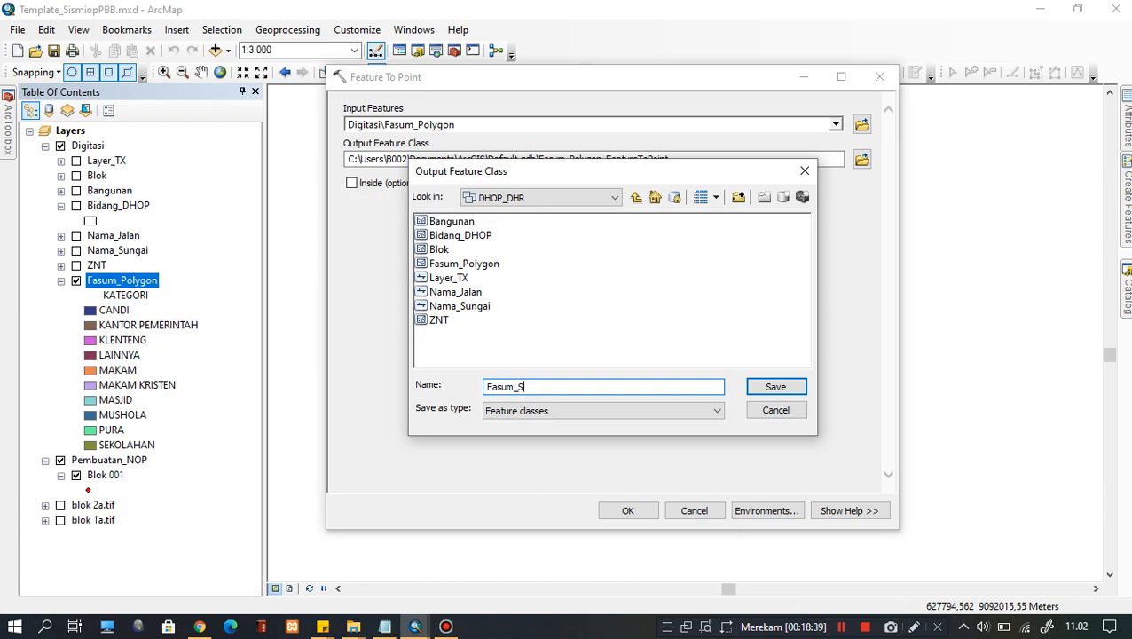
drag(518, 386, 513, 387)
click(557, 387)
click(775, 388)
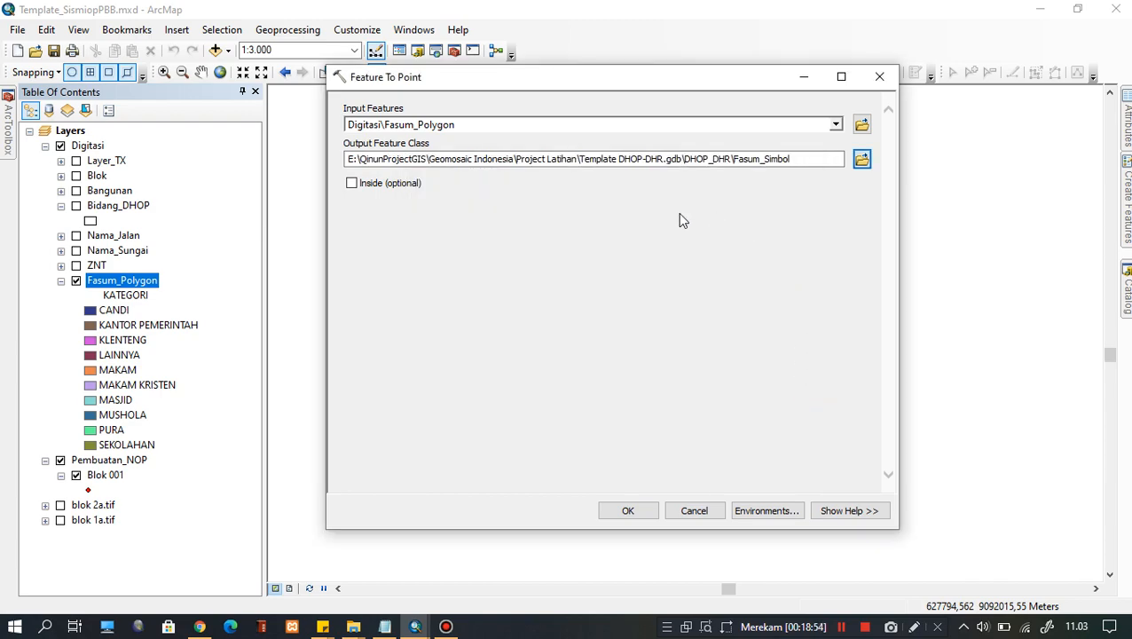
click(641, 512)
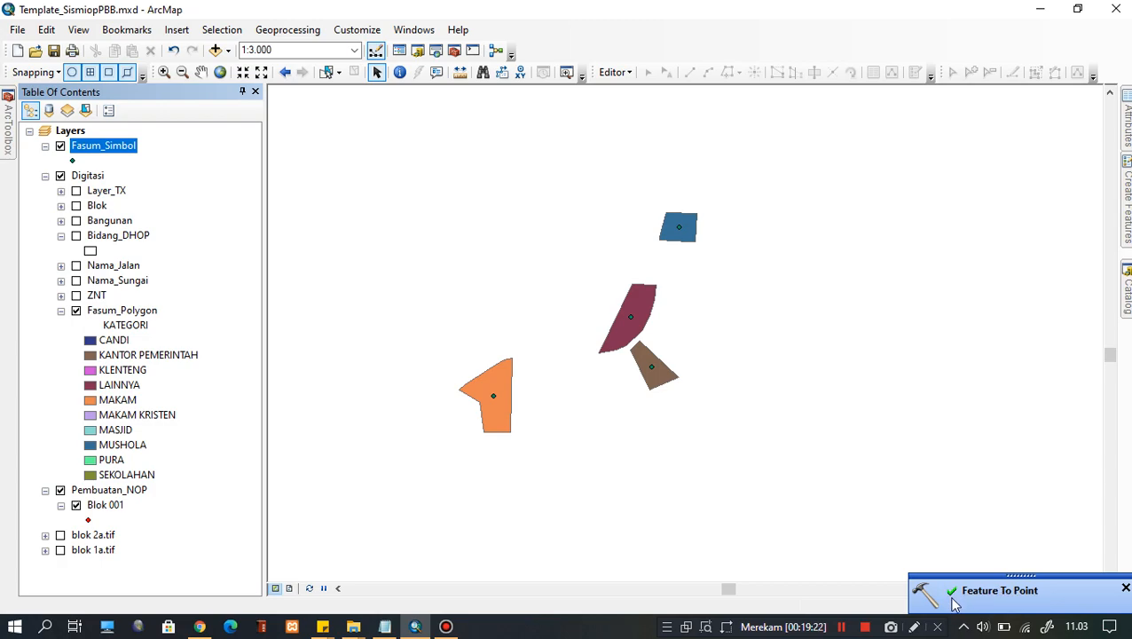
Open the Fasum_Simbol attribute table, review the NAMA_WP and KATEGORI values of its records, and close the table
right_click(98, 149)
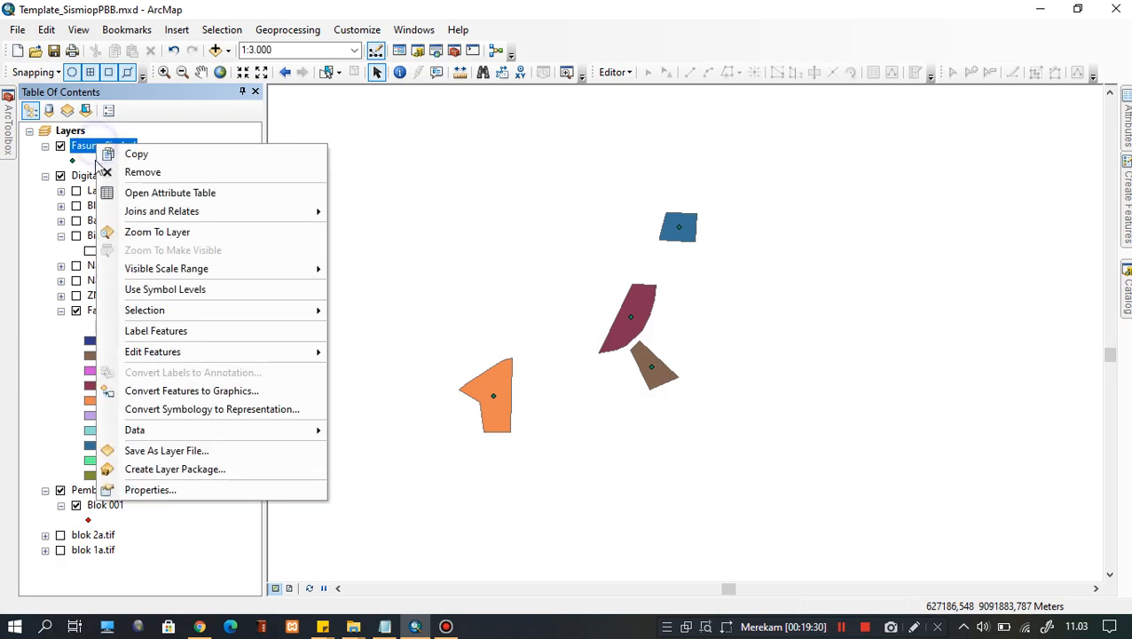
click(182, 197)
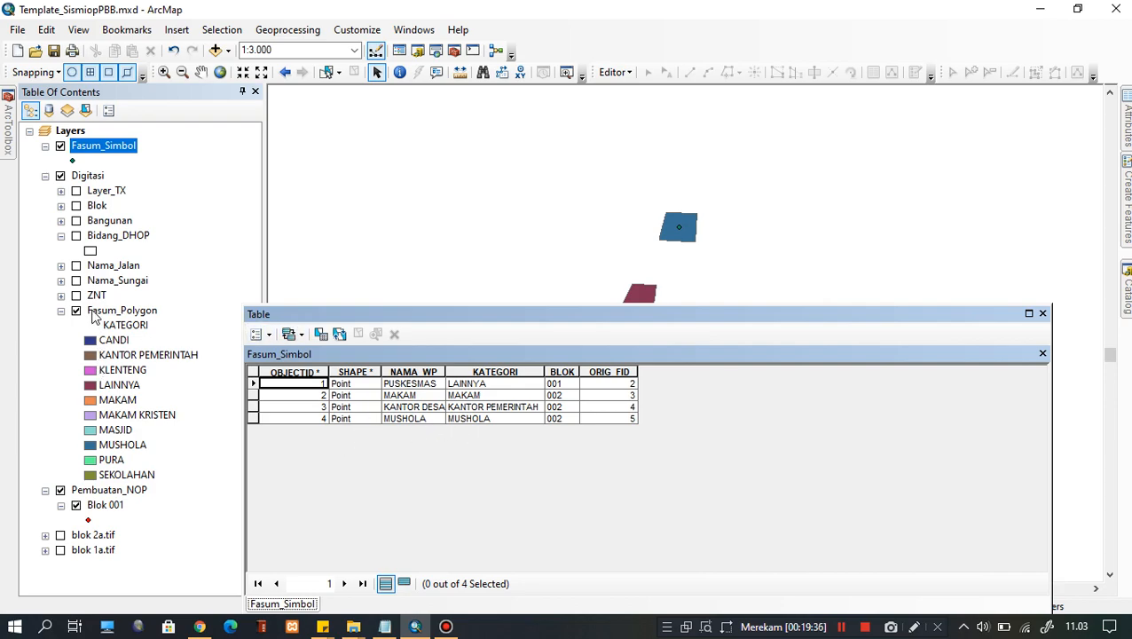
click(412, 384)
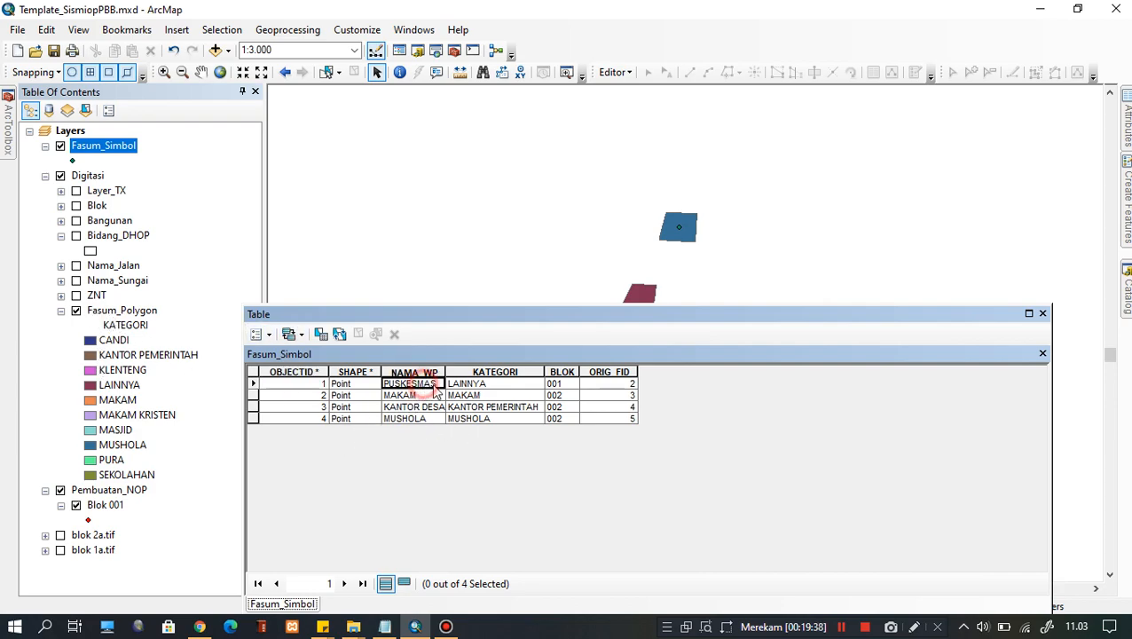
click(484, 383)
click(513, 396)
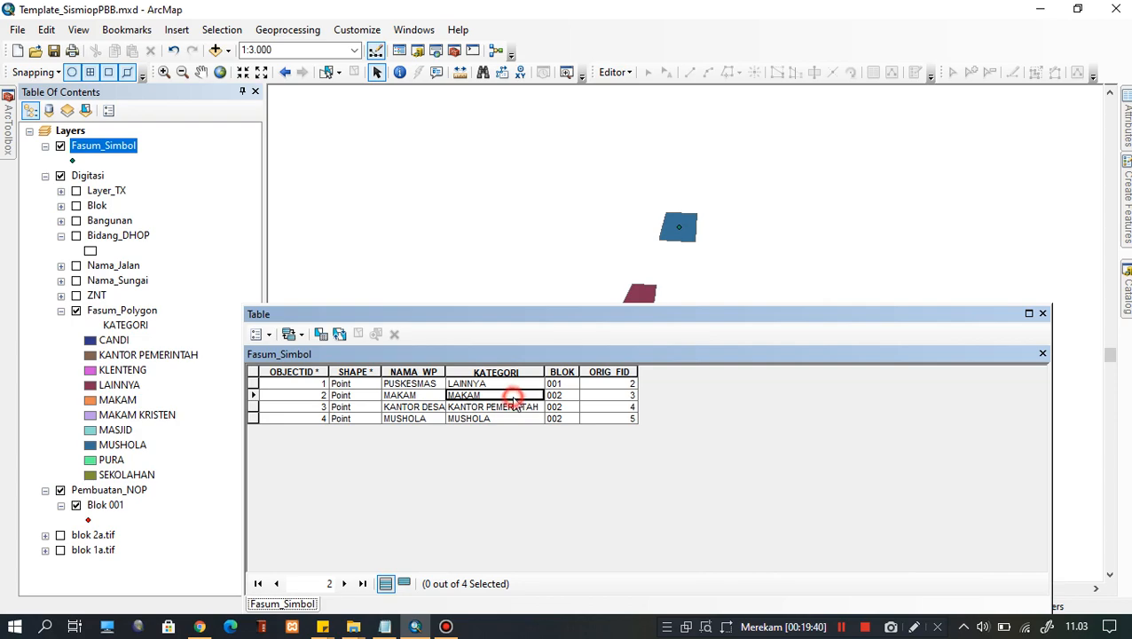
click(524, 418)
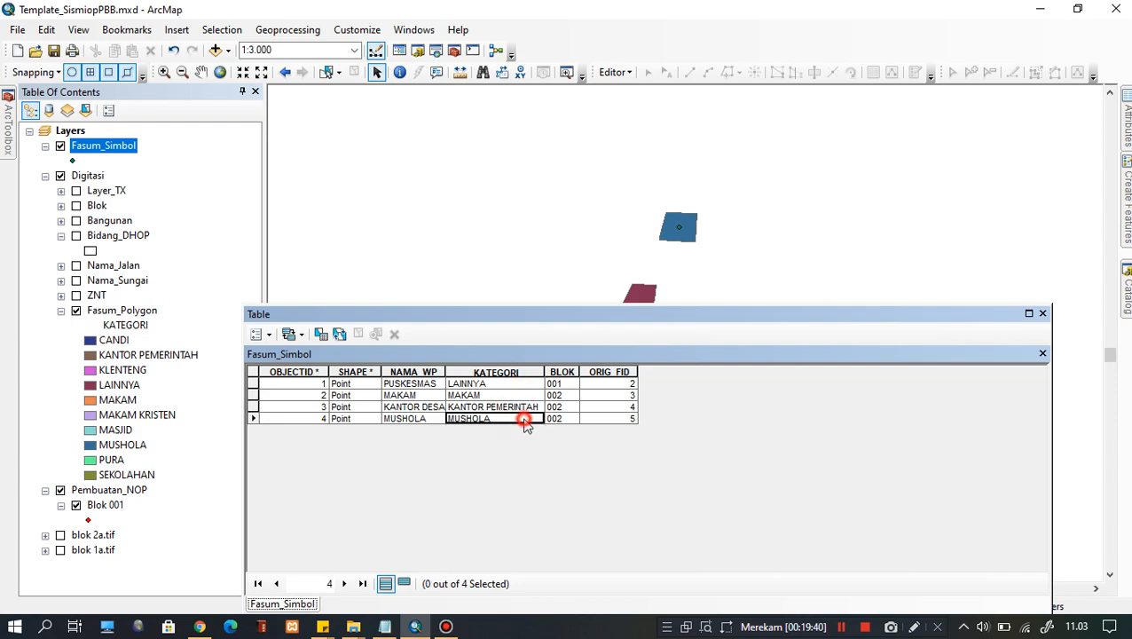
click(1043, 314)
Symbolize Fasum_Simbol by unique values of the KATEGORI field, adding all category values
right_click(103, 149)
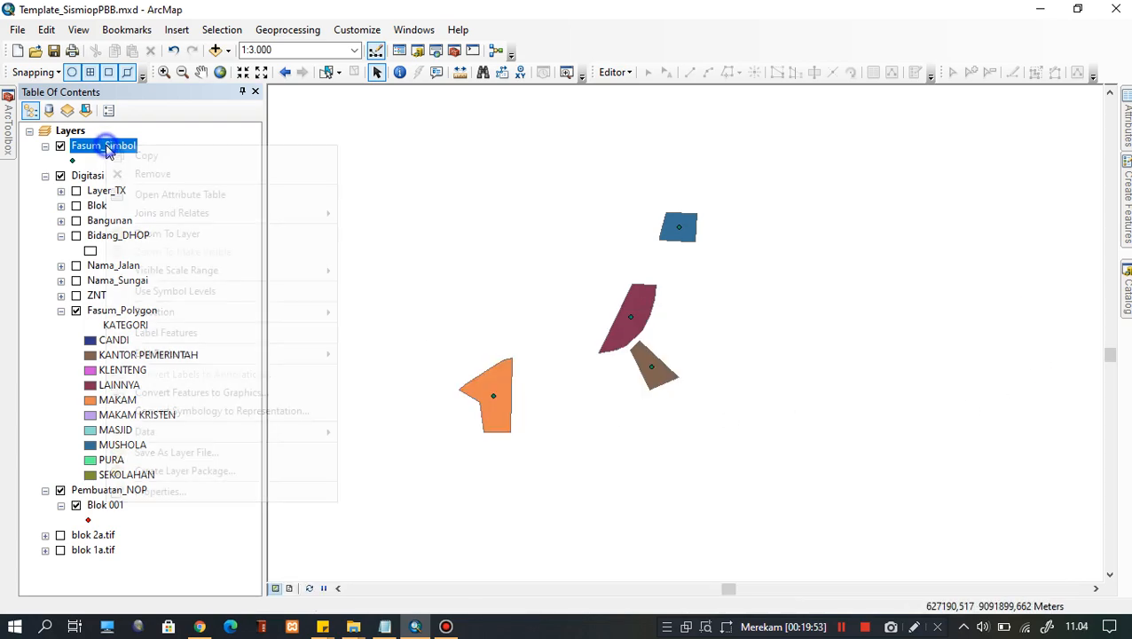
click(169, 495)
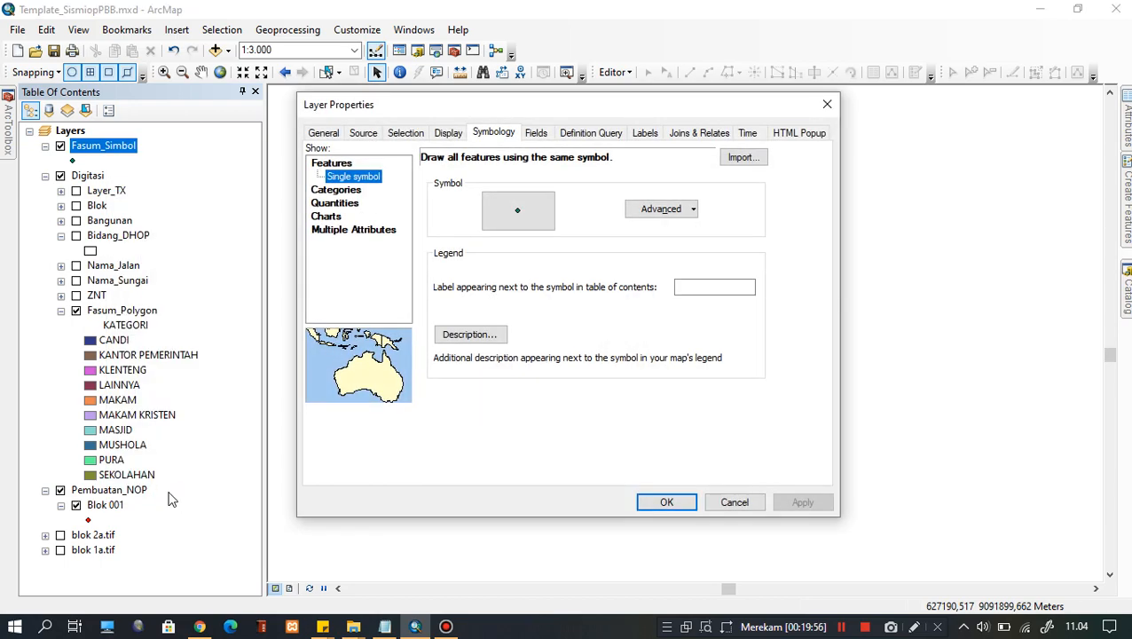
click(491, 130)
click(349, 189)
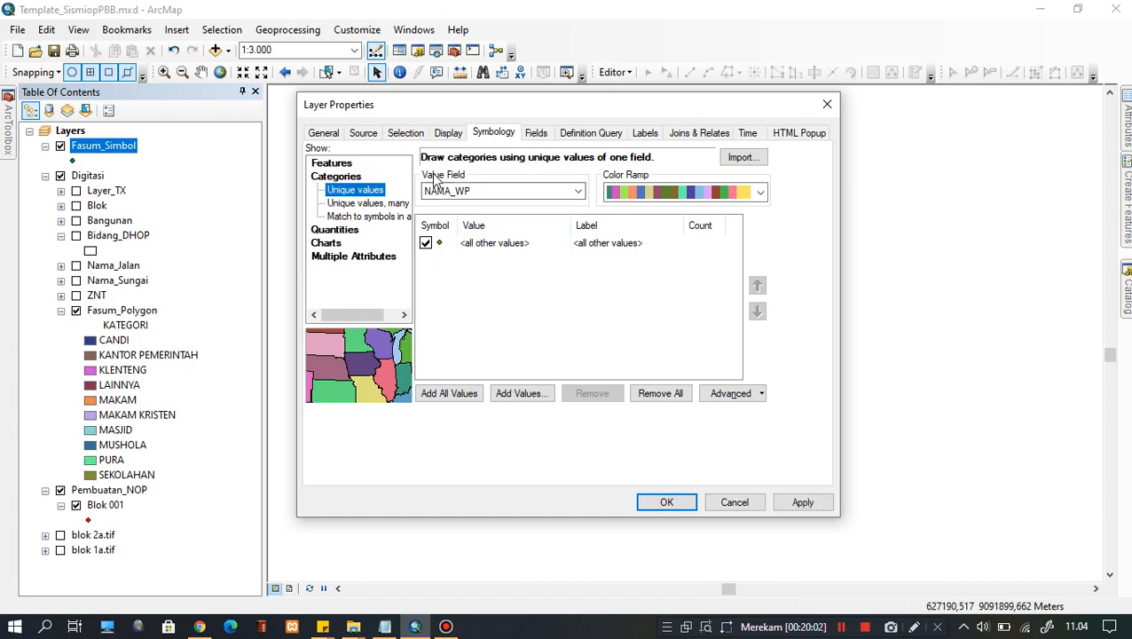
click(492, 191)
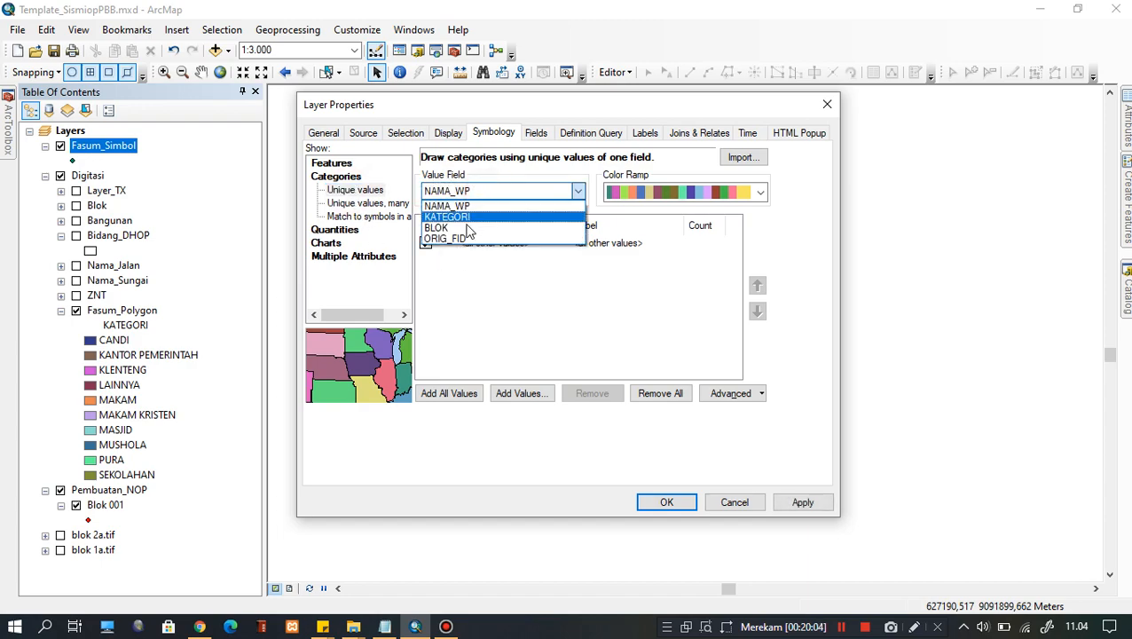
click(456, 217)
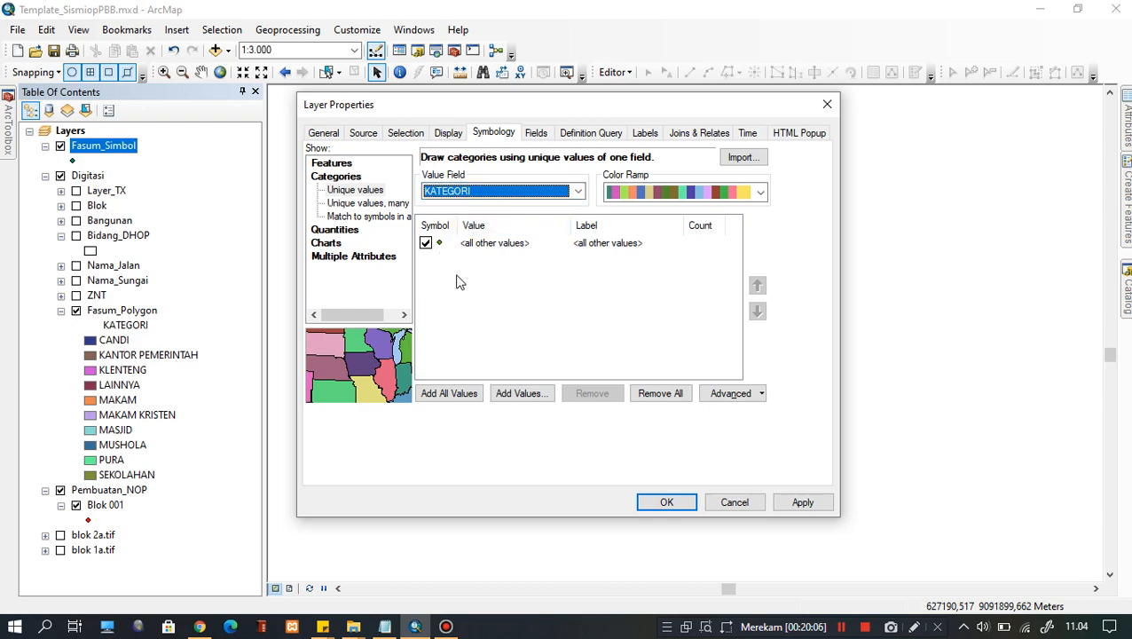
click(458, 396)
scroll(480, 304, down, 1)
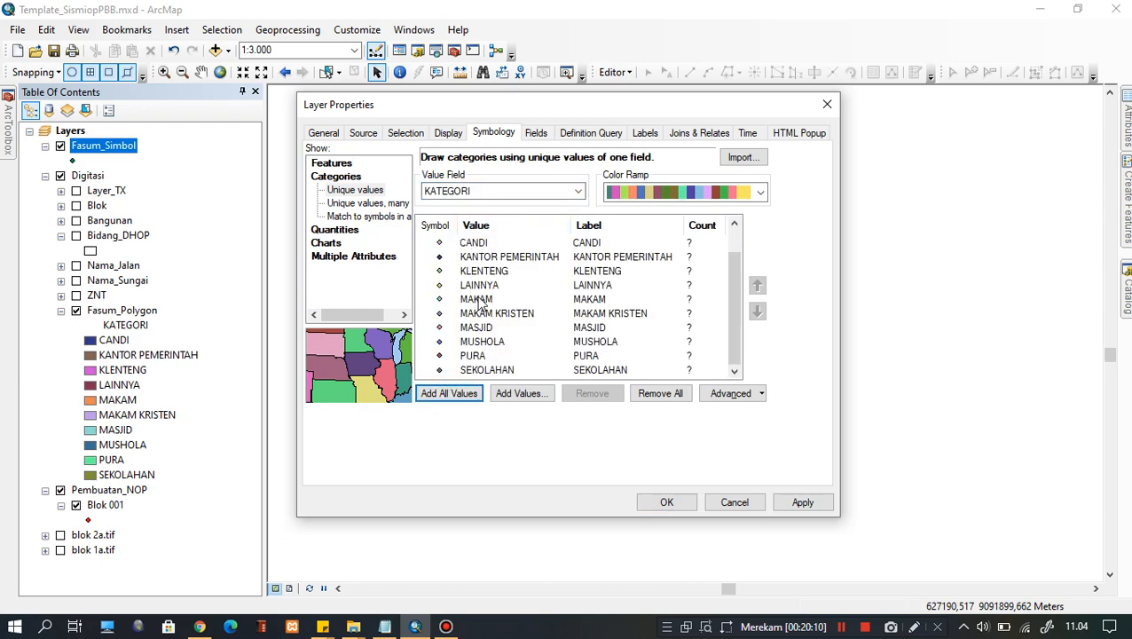
scroll(502, 338, up, 1)
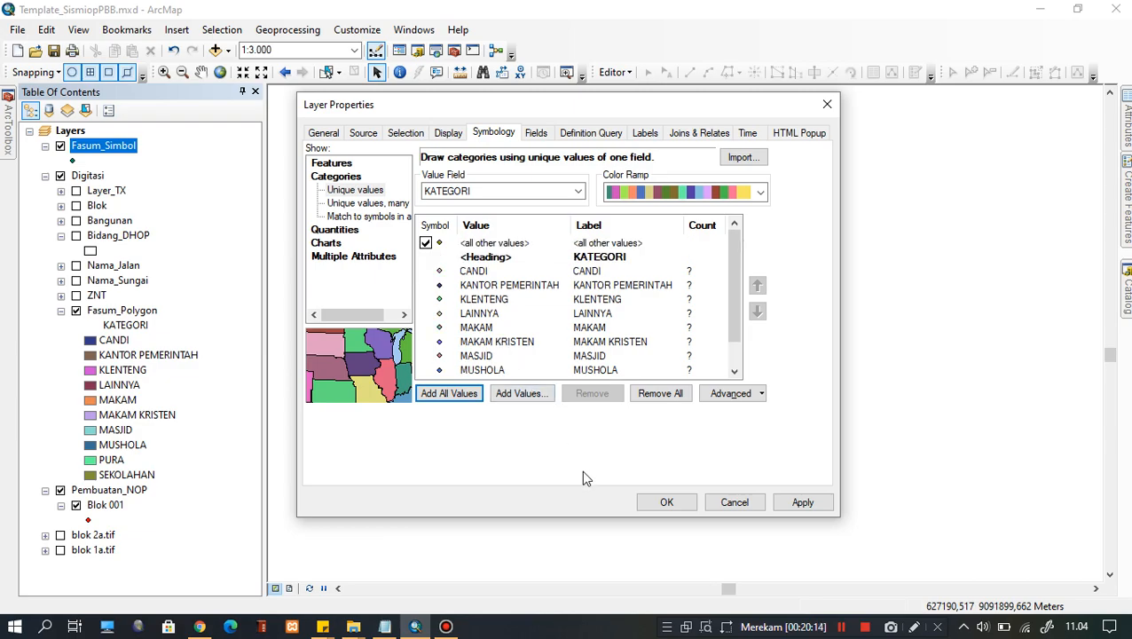
click(667, 504)
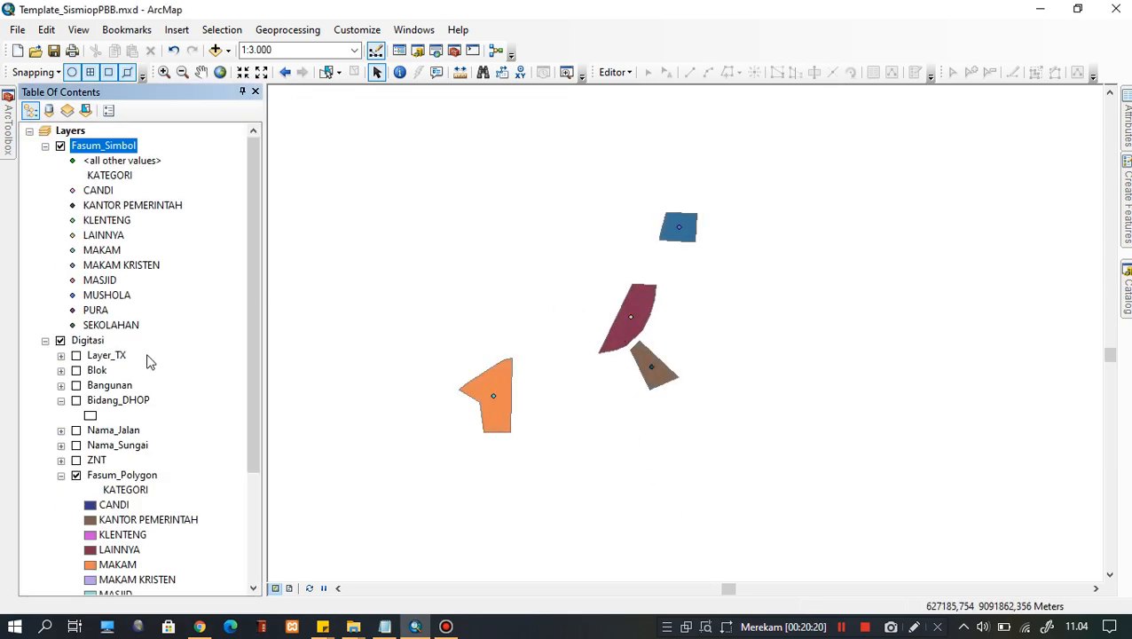
Collapse the Fasum_Polygon legend and move Fasum_Simbol into the Digitasi group directly above Fasum_Polygon
click(61, 476)
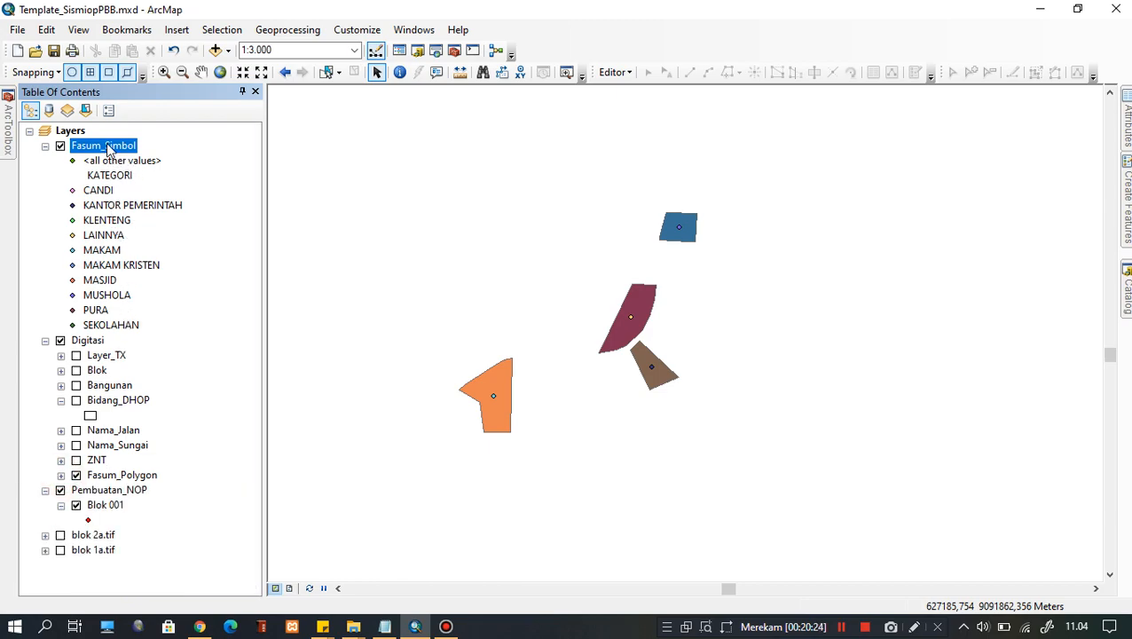
drag(111, 149, 133, 470)
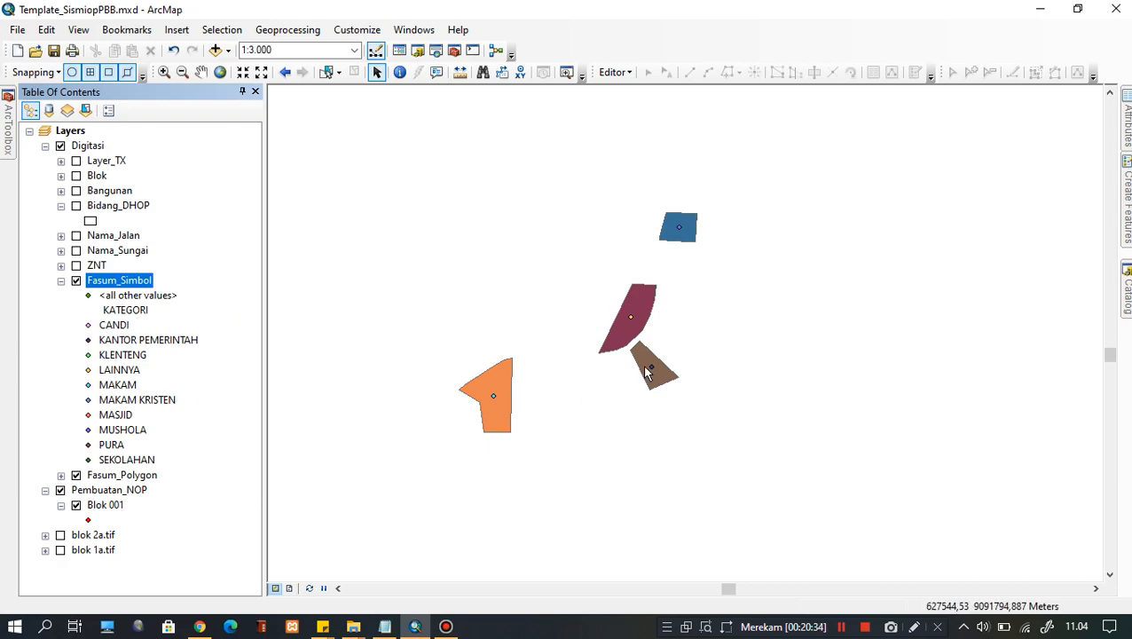
Check the facility points on the map against the Fasum_Simbol attribute table, closing the table when done
scroll(681, 244, up, 1)
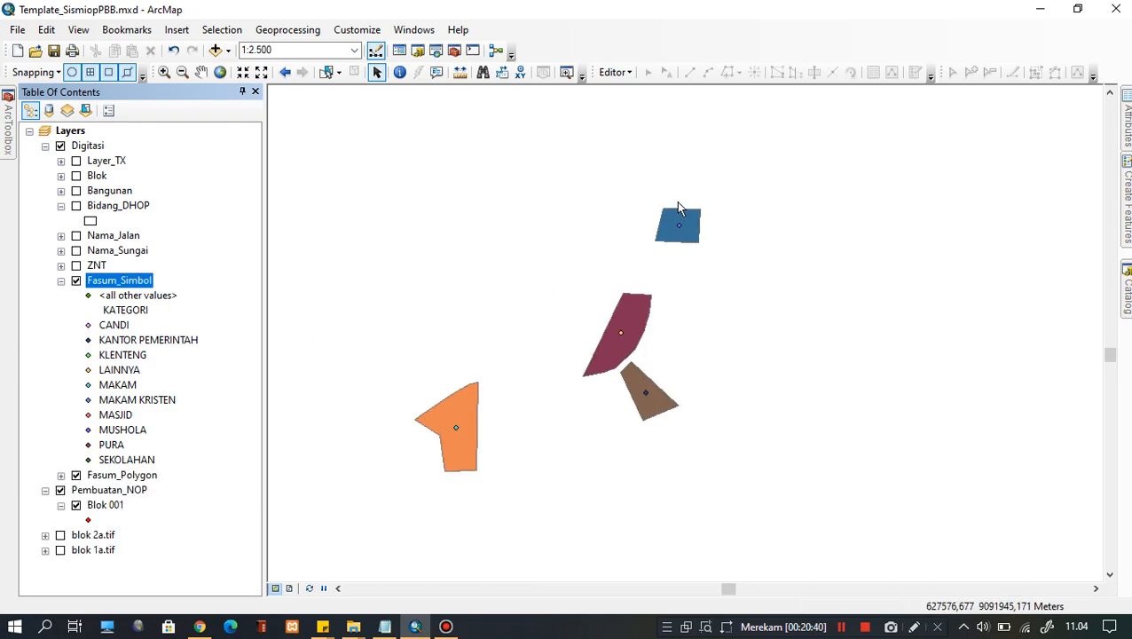
right_click(130, 281)
click(226, 301)
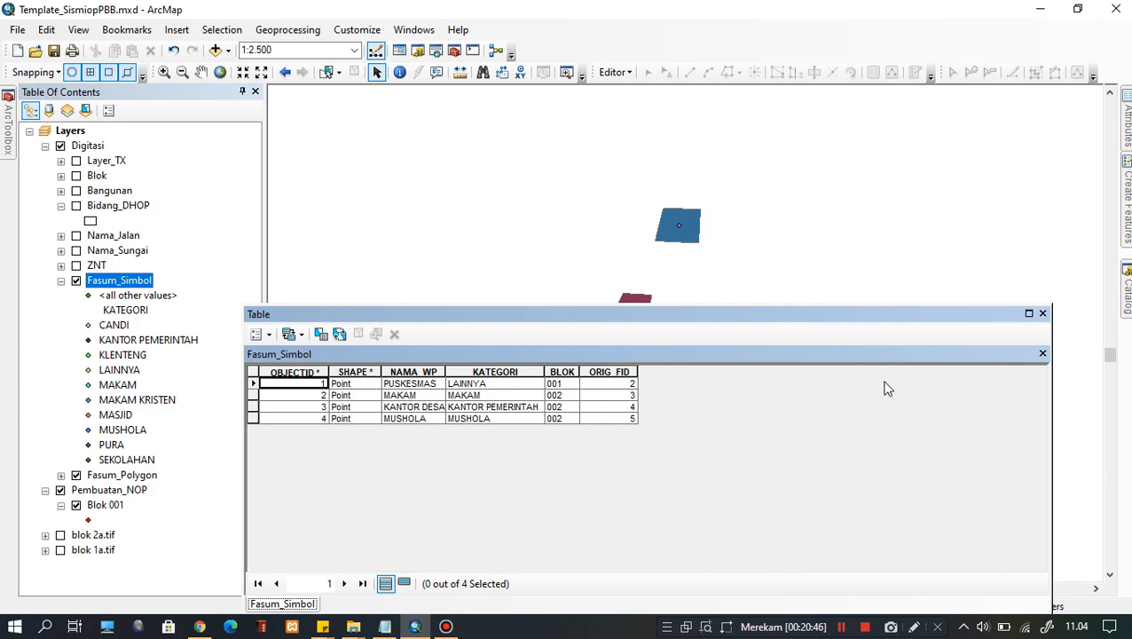
click(1042, 313)
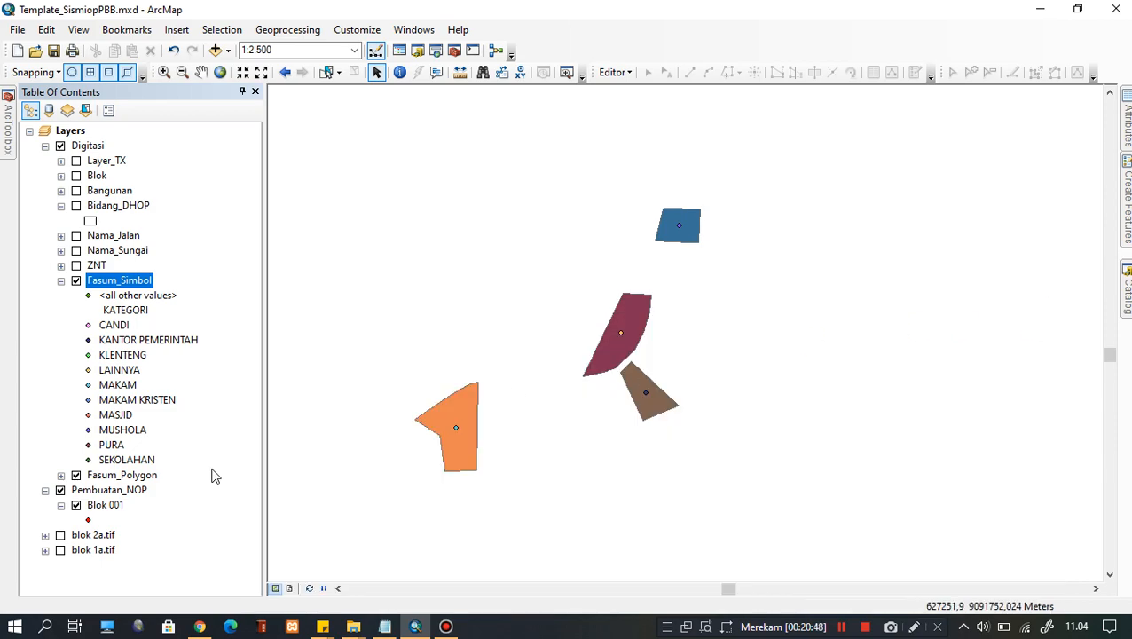
Assign the Star 6 marker from the ESRI style to the LAINNYA category of Fasum_Simbol
click(88, 370)
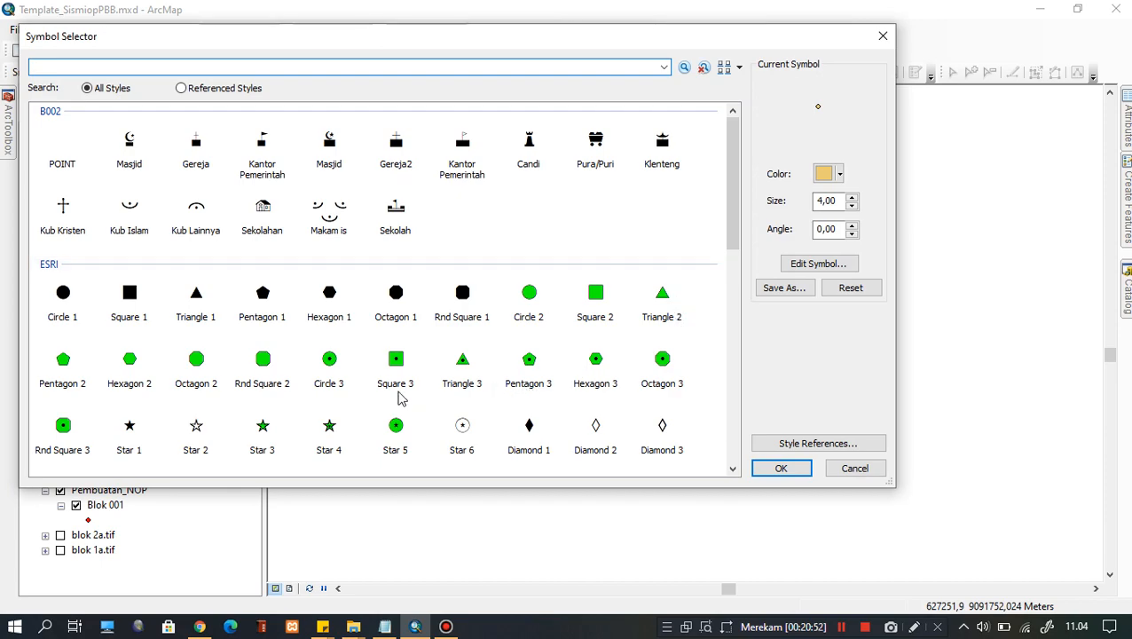
click(462, 427)
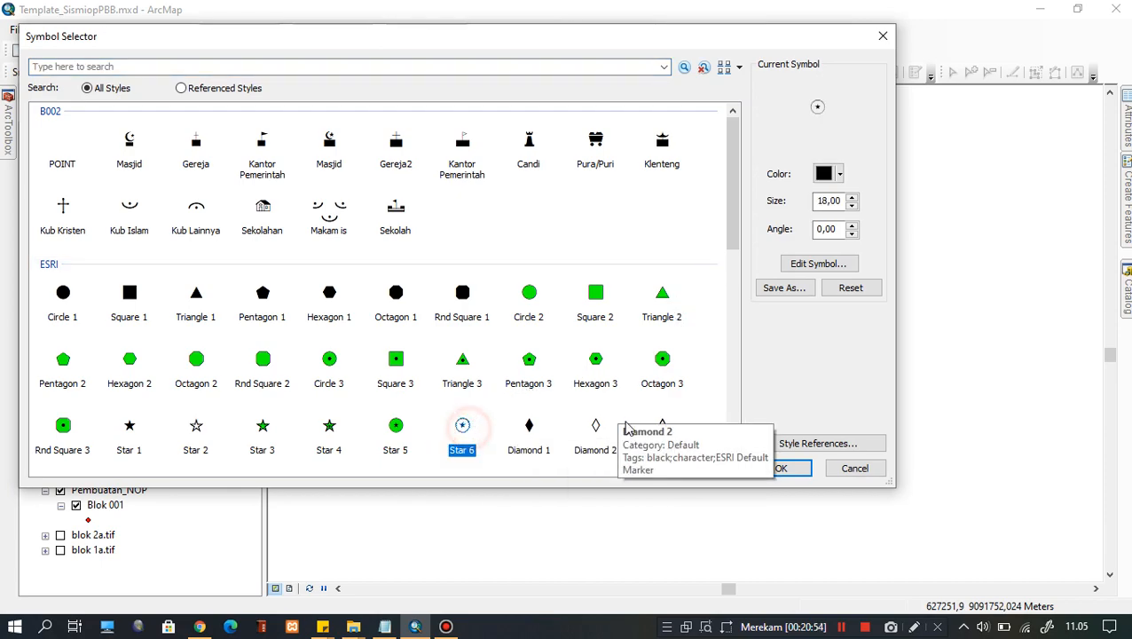
click(777, 467)
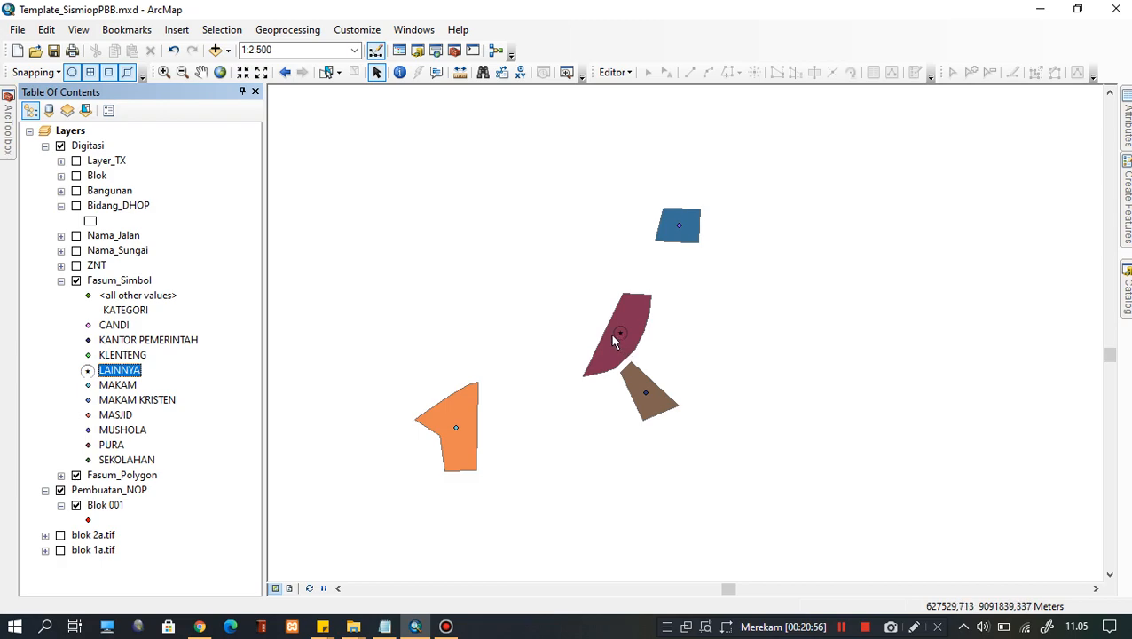
Assign the Makam is marker from the B002 style to the MAKAM category of Fasum_Simbol
click(88, 384)
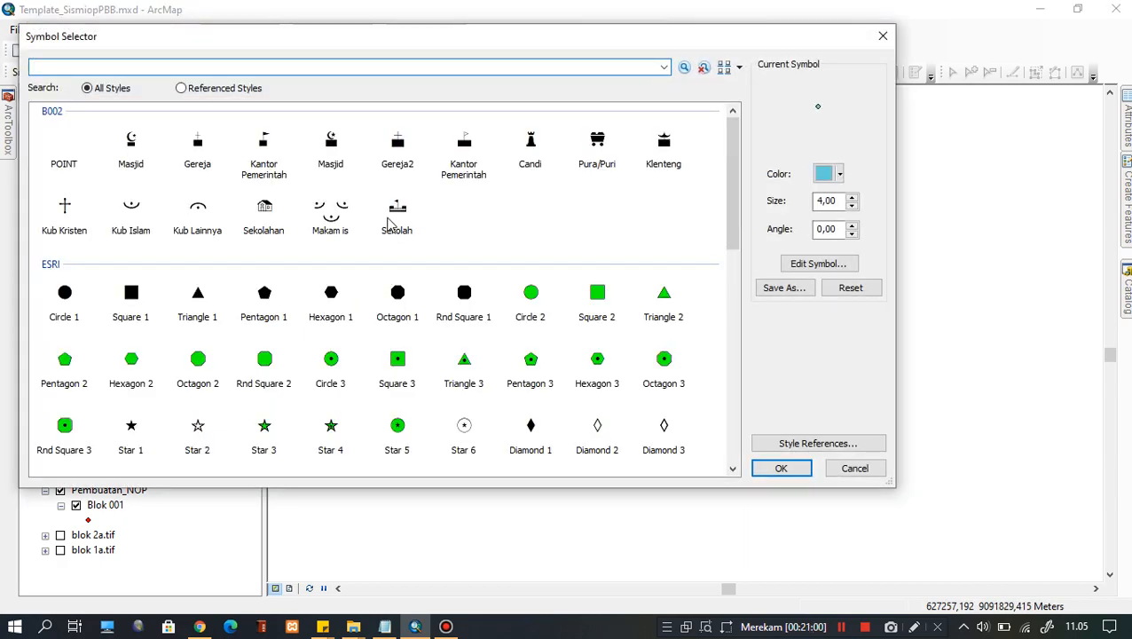
click(330, 229)
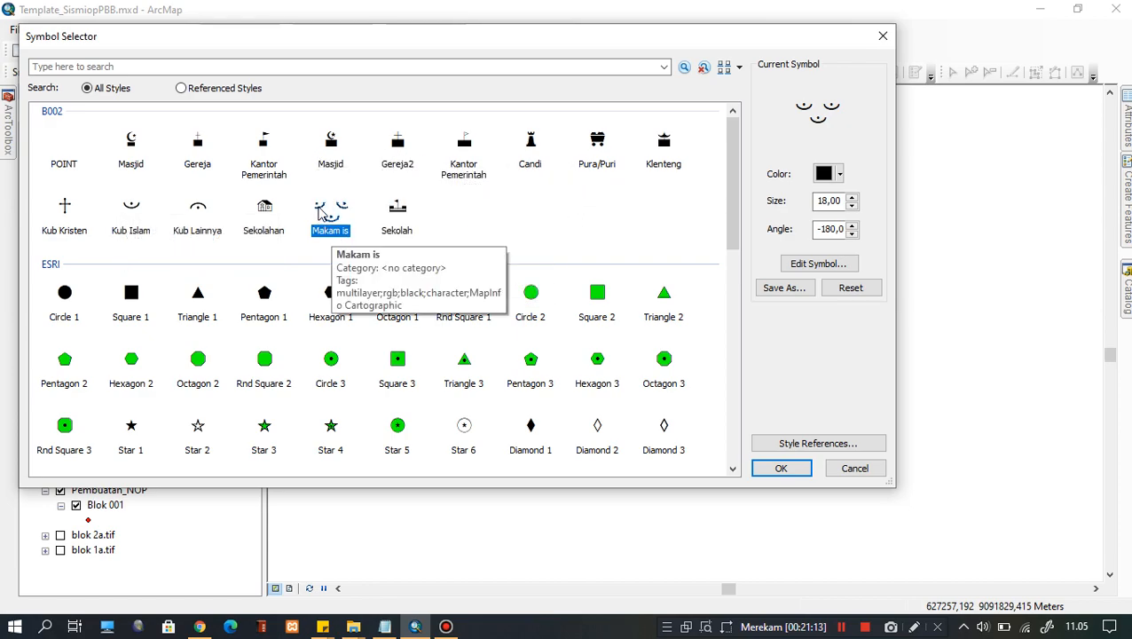
click(464, 369)
click(525, 373)
click(600, 371)
click(480, 367)
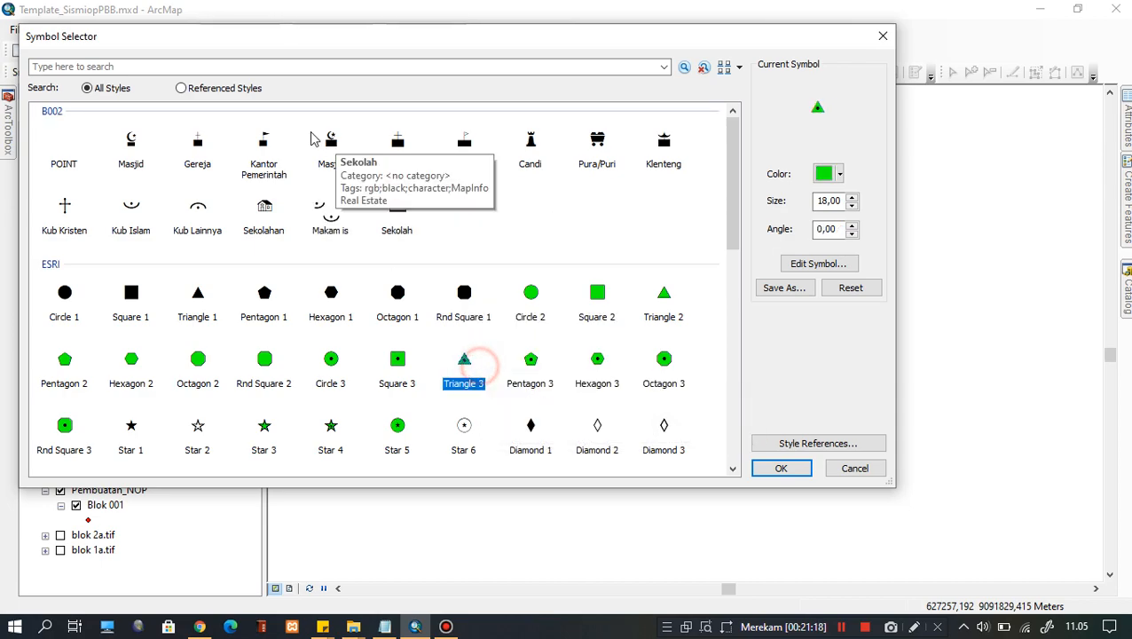
click(331, 215)
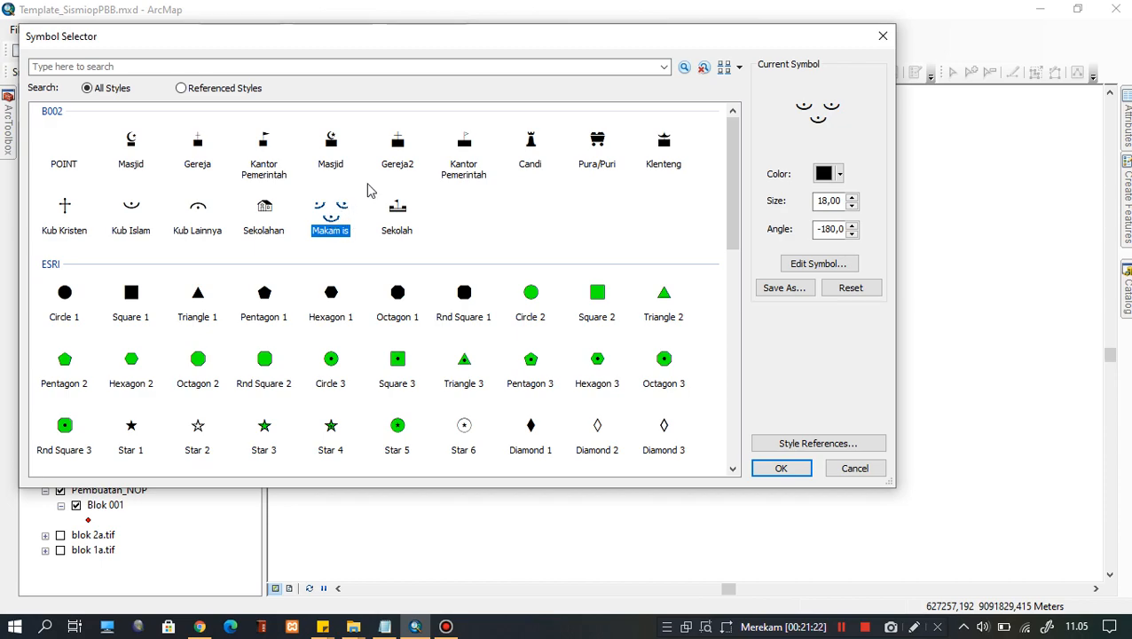
click(788, 469)
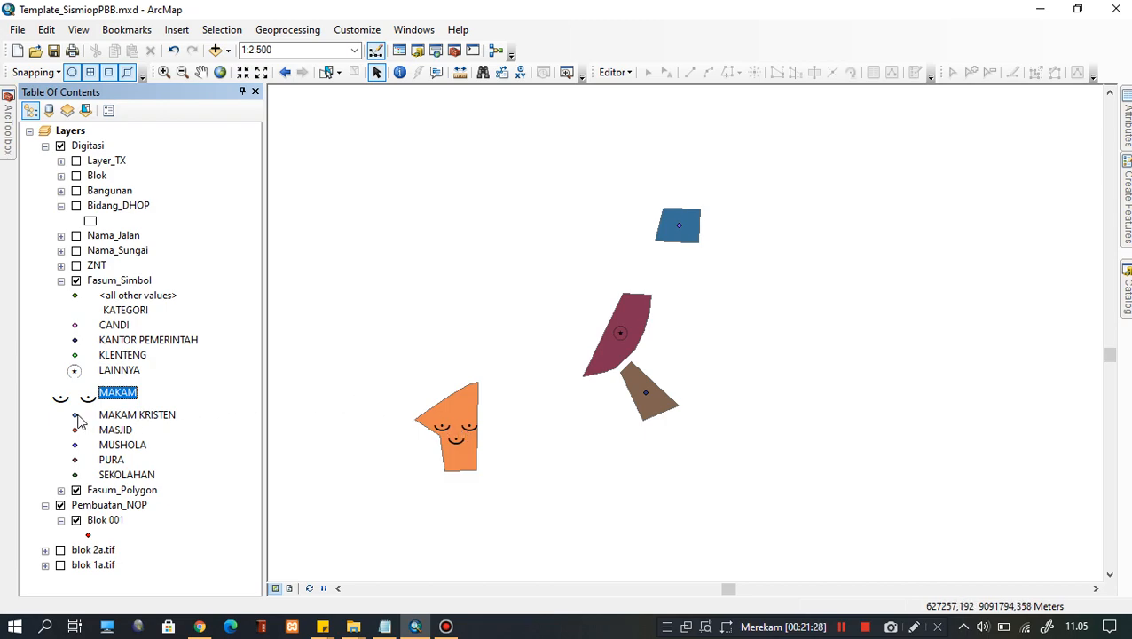
Assign the second Masjid marker from the B002 style to the MUSHOLA category of Fasum_Simbol
click(74, 444)
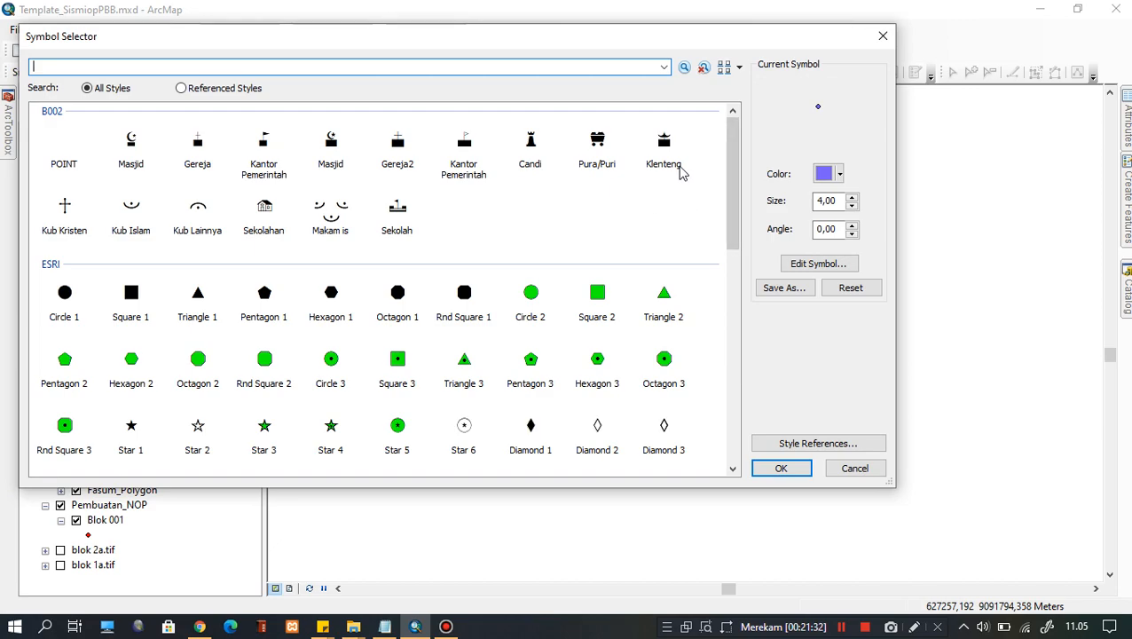
click(333, 152)
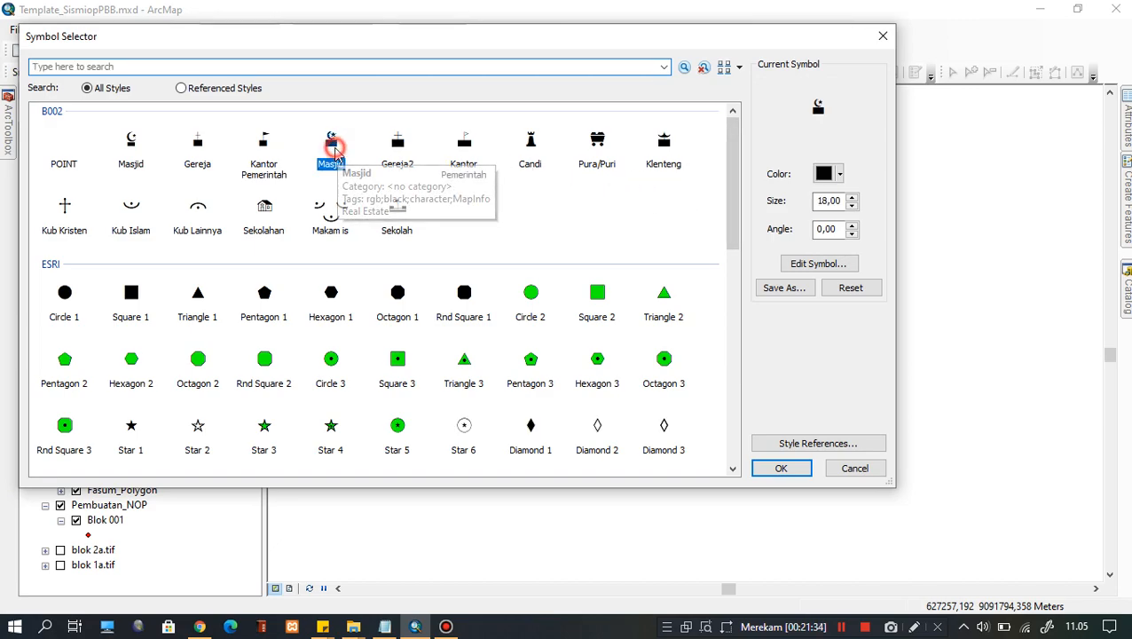
click(785, 467)
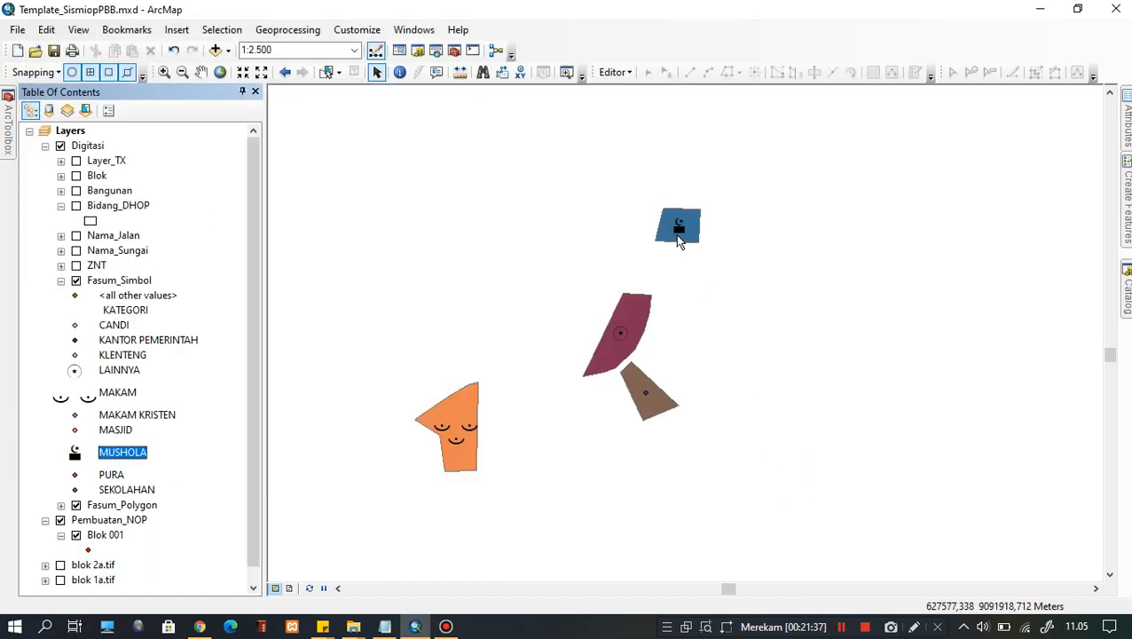
Collapse the Fasum_Simbol legend and hide the Fasum_Polygon layer so only the facility symbols are displayed
click(62, 283)
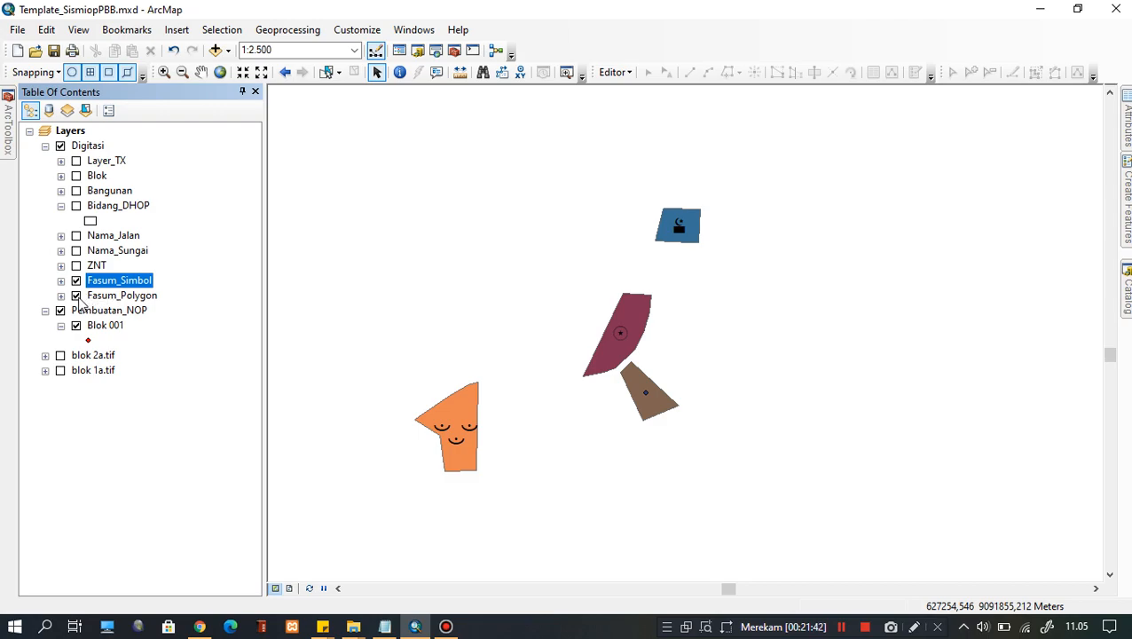
click(76, 295)
drag(680, 272, 725, 275)
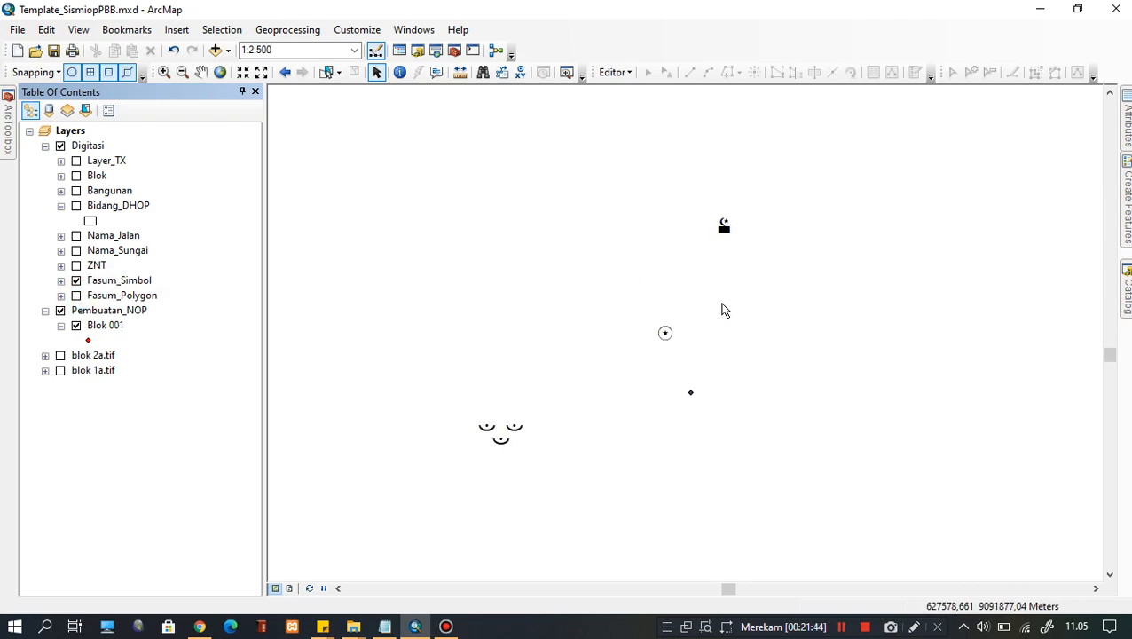
click(62, 281)
click(62, 281)
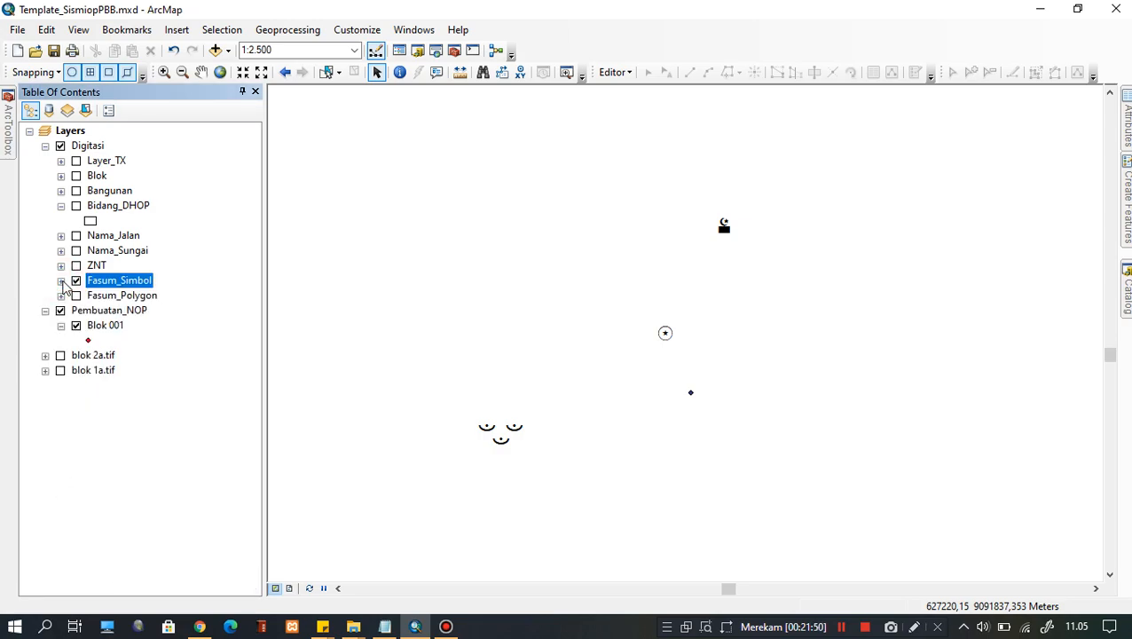